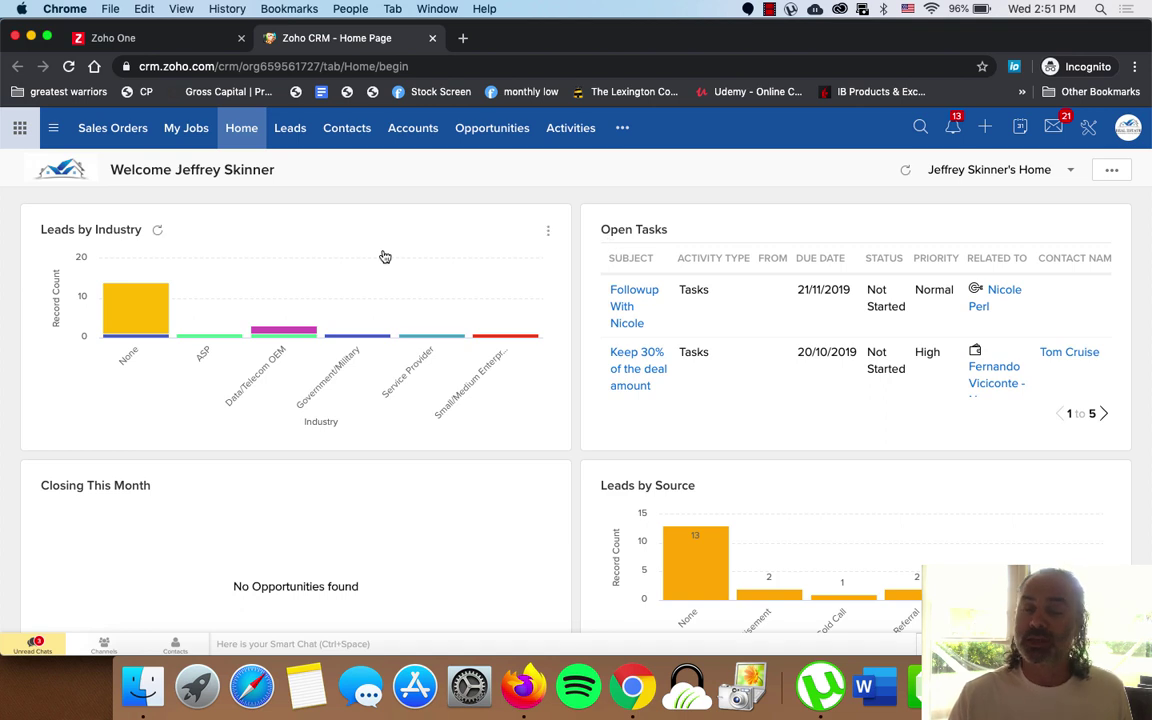
Open the email Templates page under Customization in CRM Setup
{"action": "left_click", "coordinate": [1088, 130]}
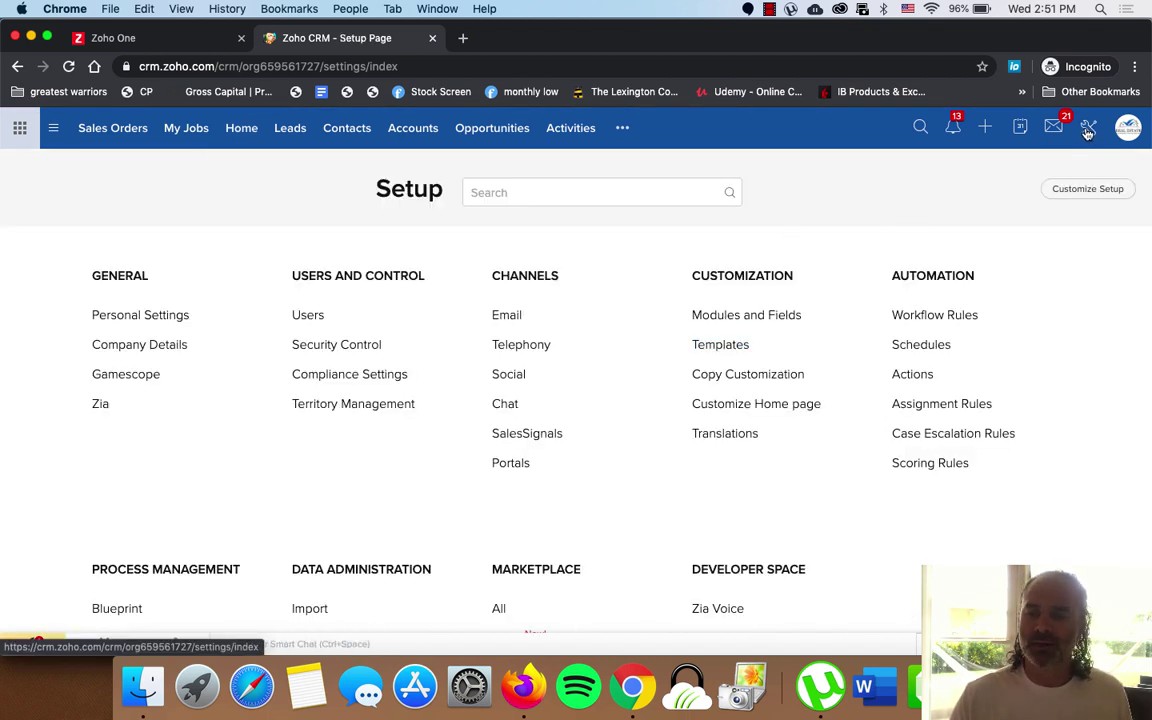
{"action": "left_click", "coordinate": [731, 347]}
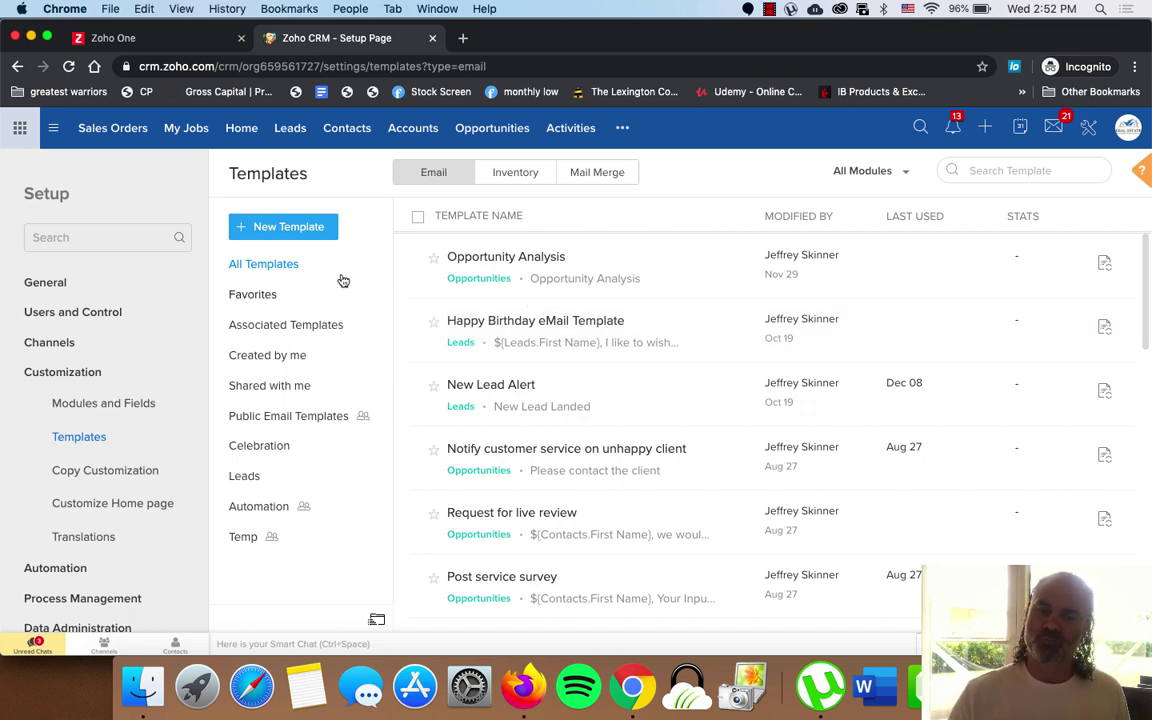
Start a new Leads-module email template from the Blank gallery template
{"action": "left_click", "coordinate": [301, 230]}
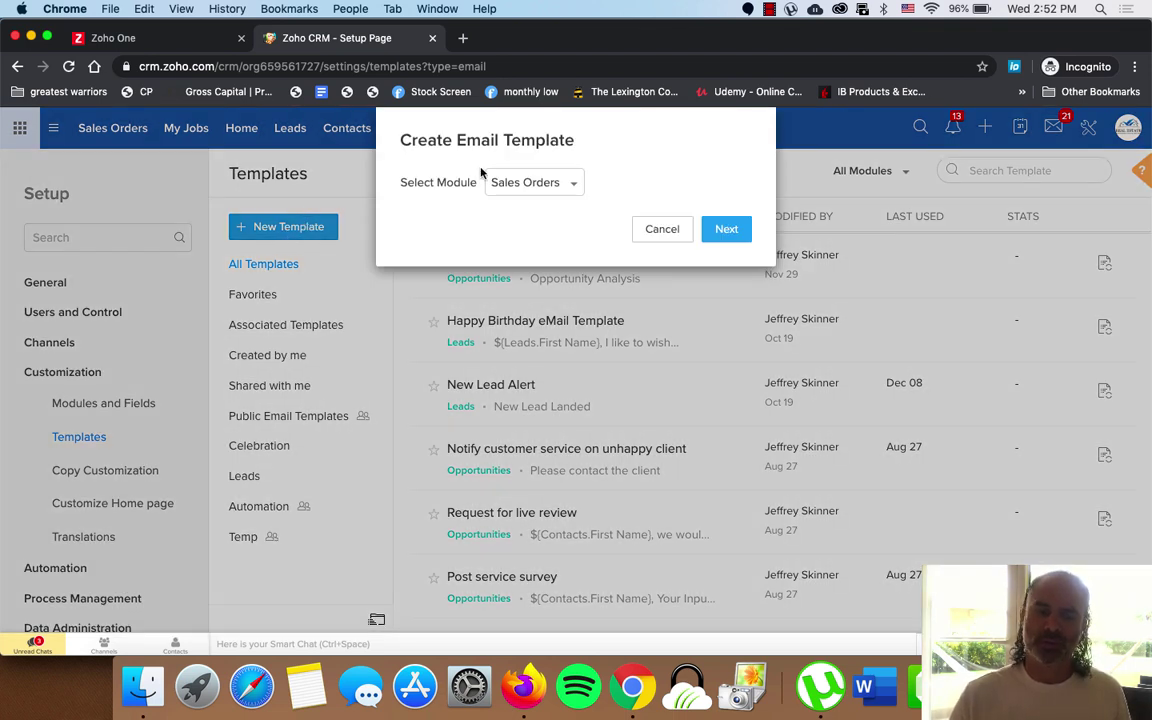
{"action": "left_click", "coordinate": [524, 184]}
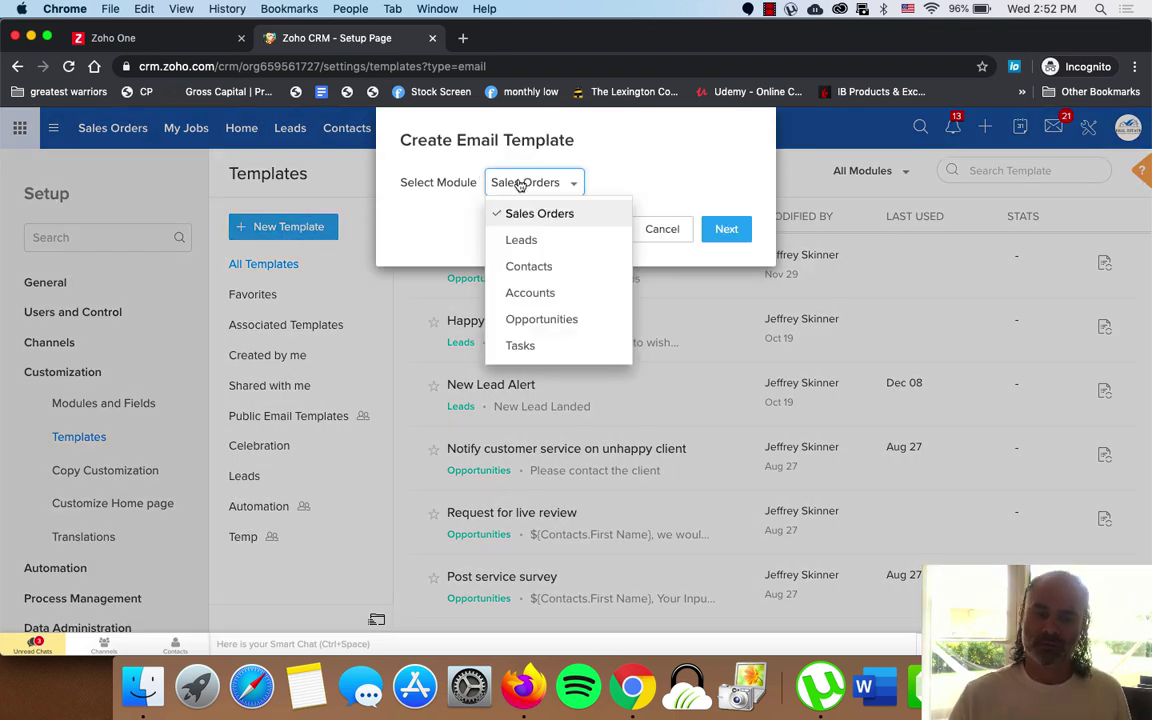
{"action": "left_click", "coordinate": [535, 240]}
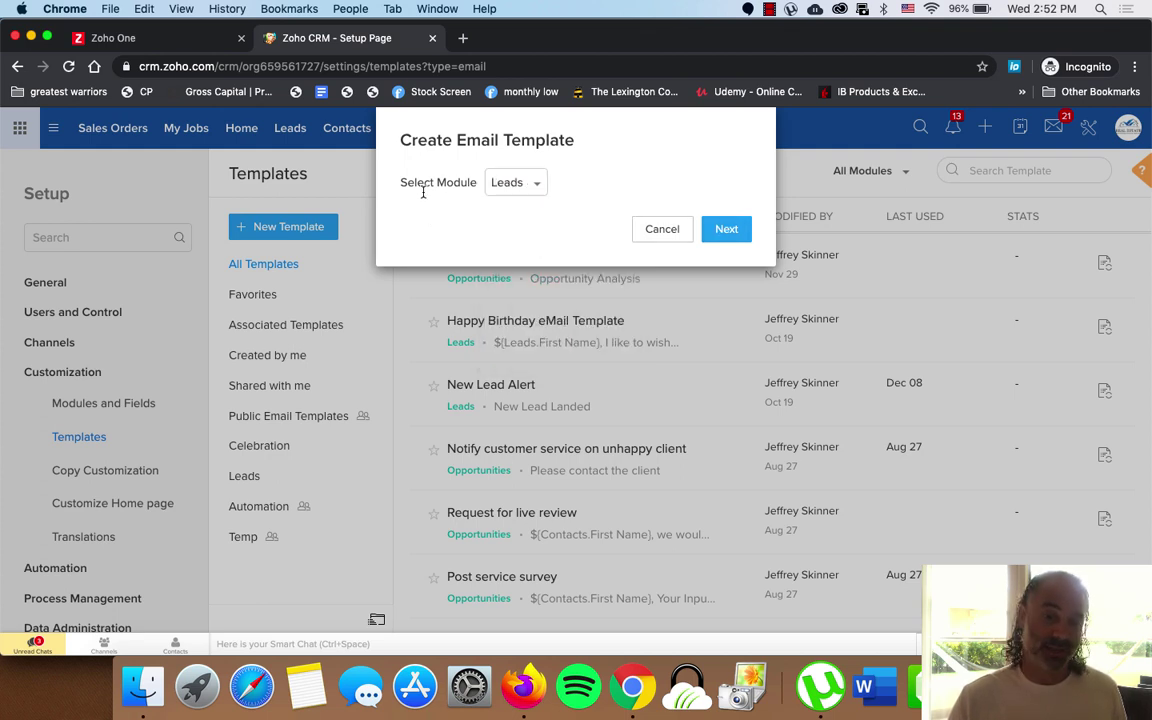
{"action": "left_click", "coordinate": [726, 229]}
{"action": "mouse_move", "coordinate": [316, 455]}
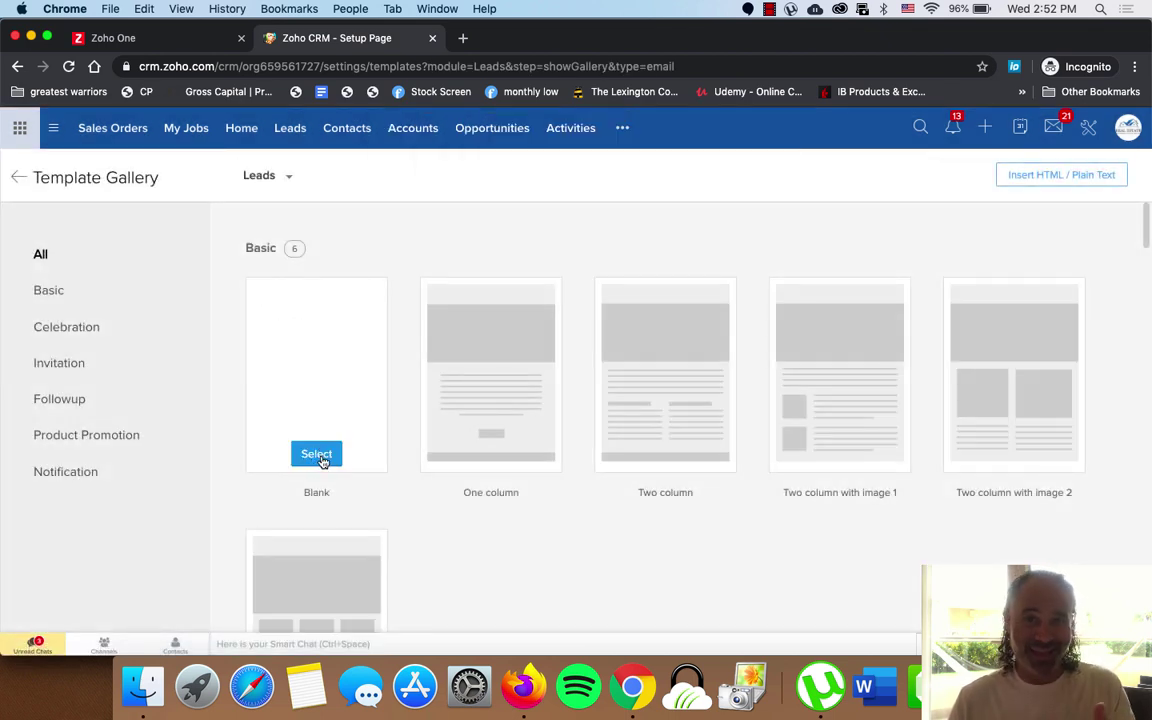
{"action": "scroll", "coordinate": [398, 463], "scroll_direction": "down", "scroll_amount": 10}
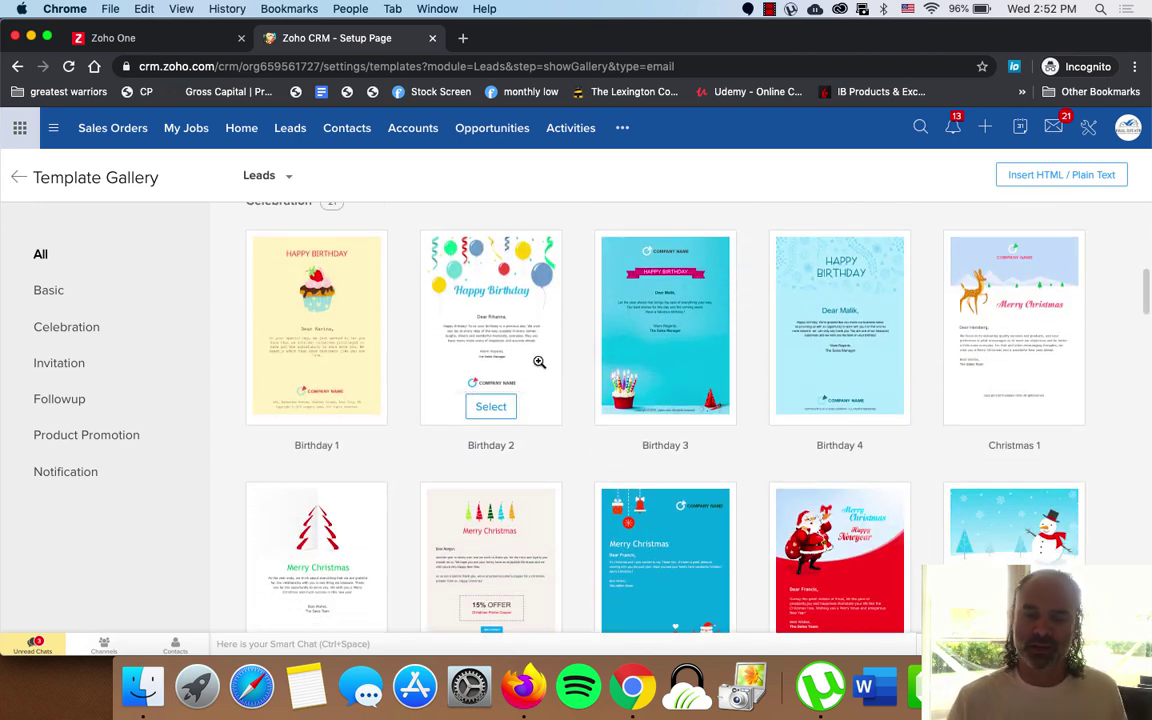
{"action": "scroll", "coordinate": [539, 362], "scroll_direction": "up", "scroll_amount": 10}
{"action": "left_click", "coordinate": [316, 455]}
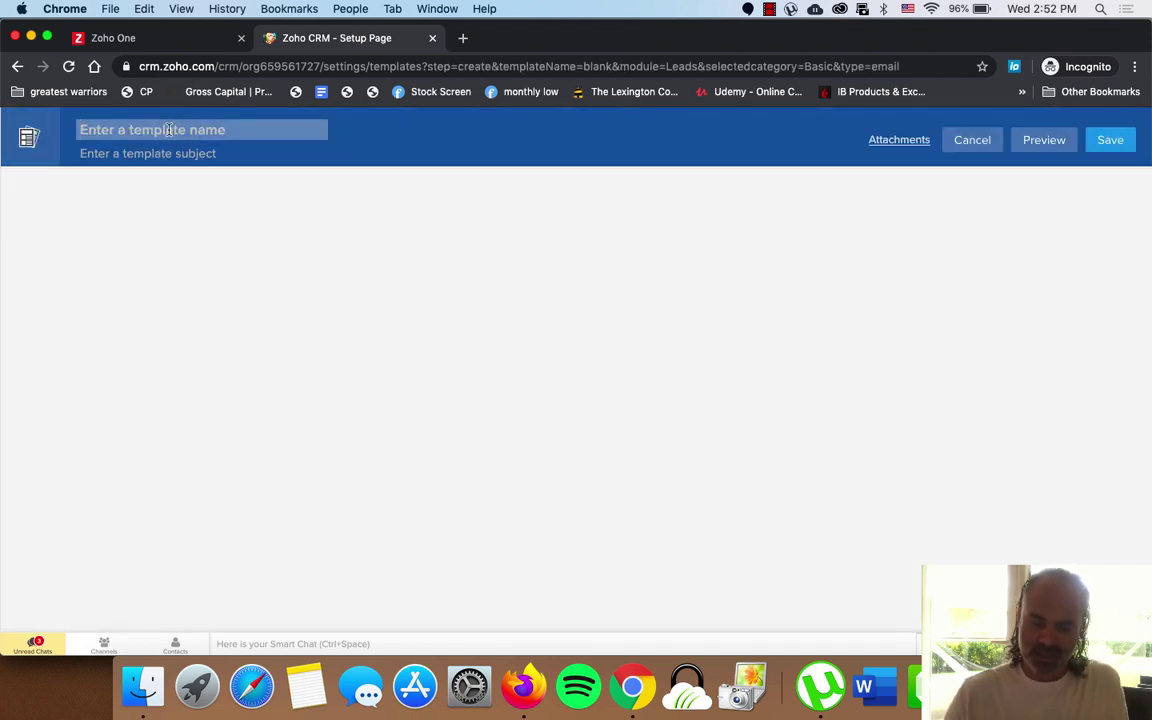
Name the template 'Drip 1', subject 'Thank you for subscribing to my channel', body 'Some Message'
{"action": "type", "text": "Drip"}
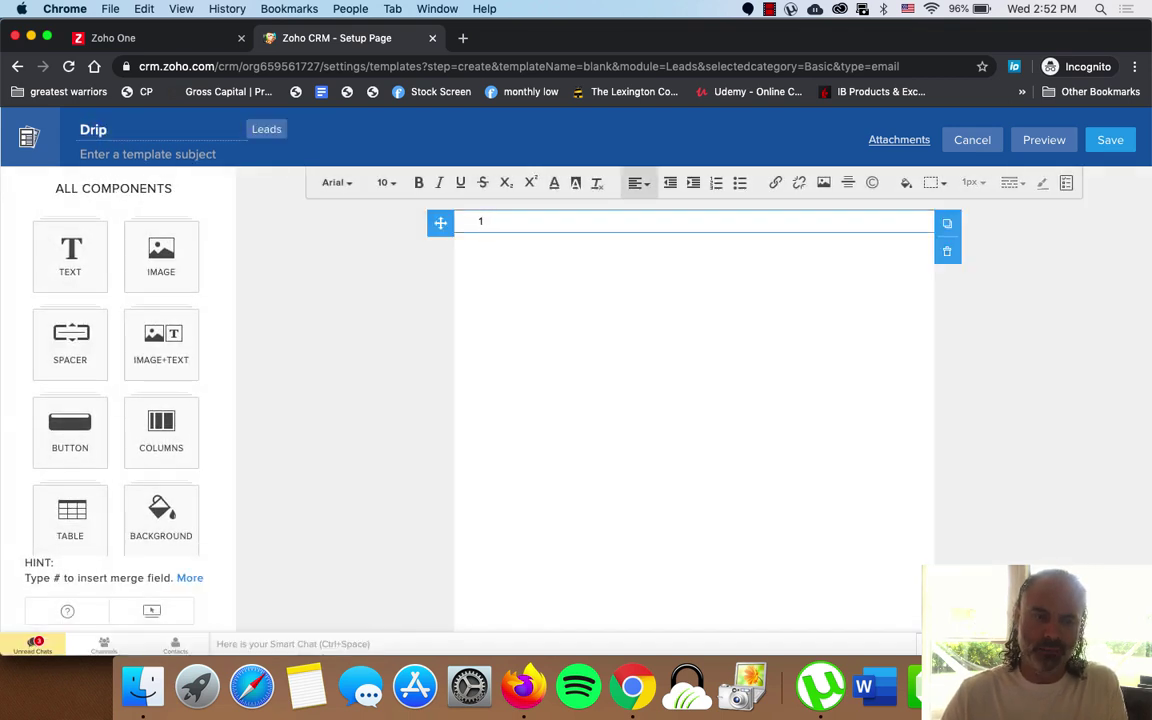
{"action": "left_click", "coordinate": [134, 130]}
{"action": "type", "text": "1"}
{"action": "left_click", "coordinate": [145, 156]}
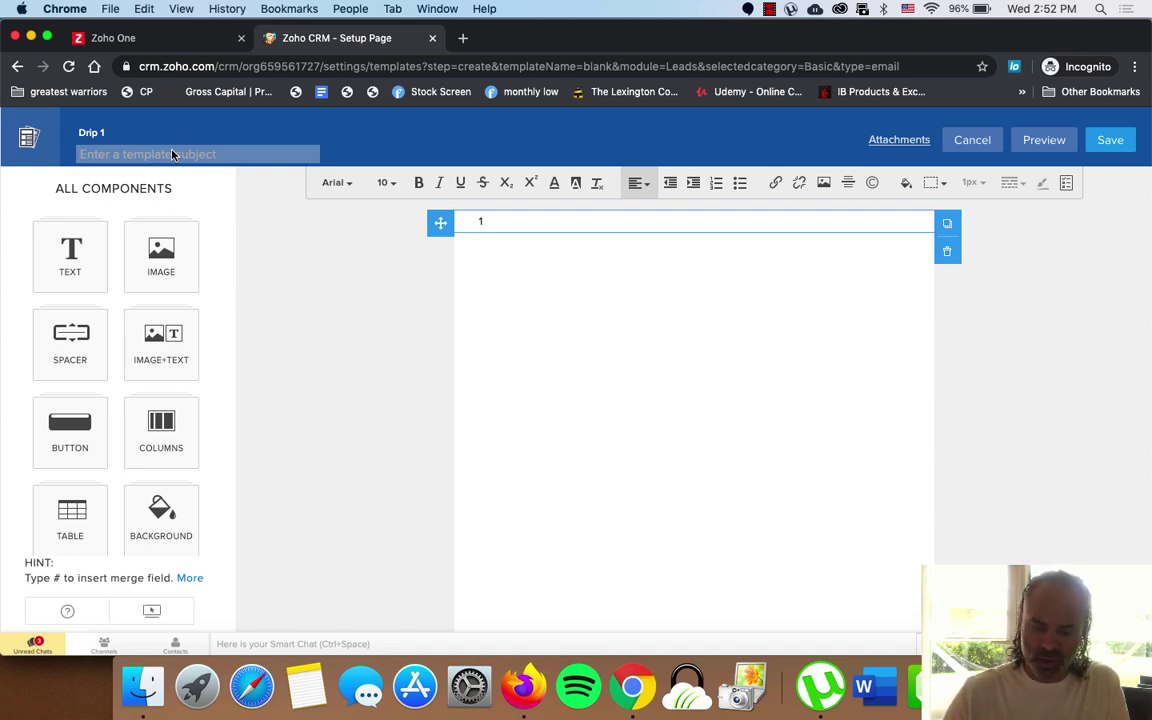
{"action": "type", "text": "Thank you for s"}
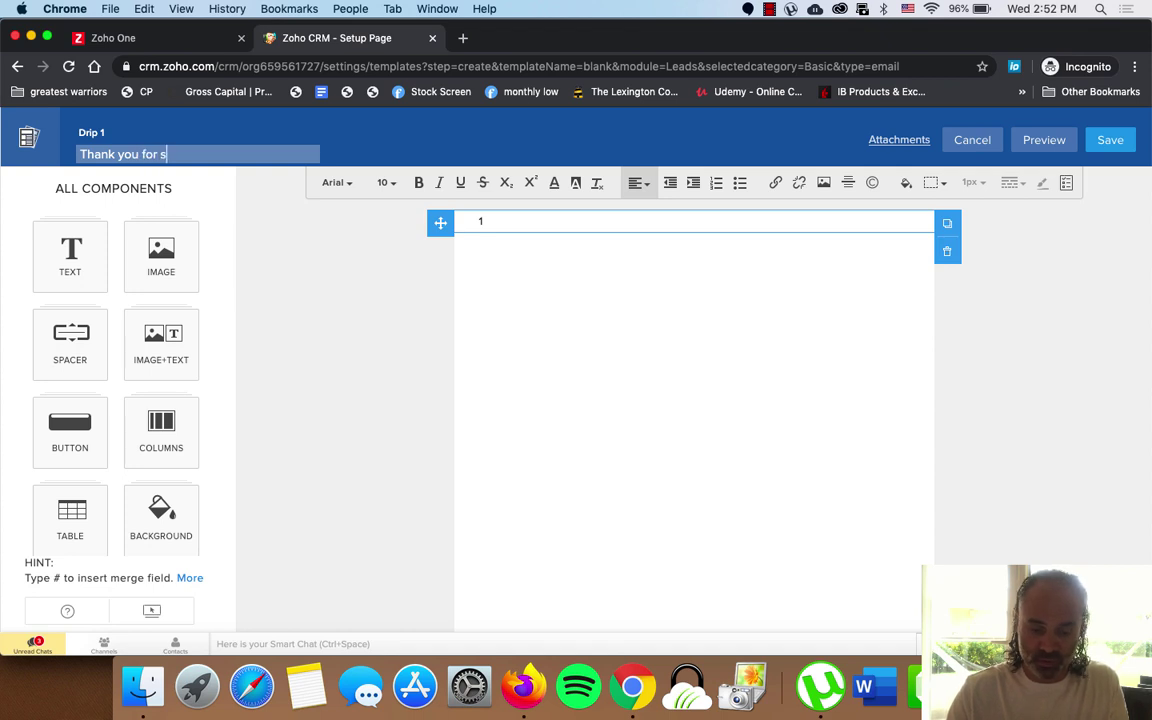
{"action": "type", "text": "ubscribin"}
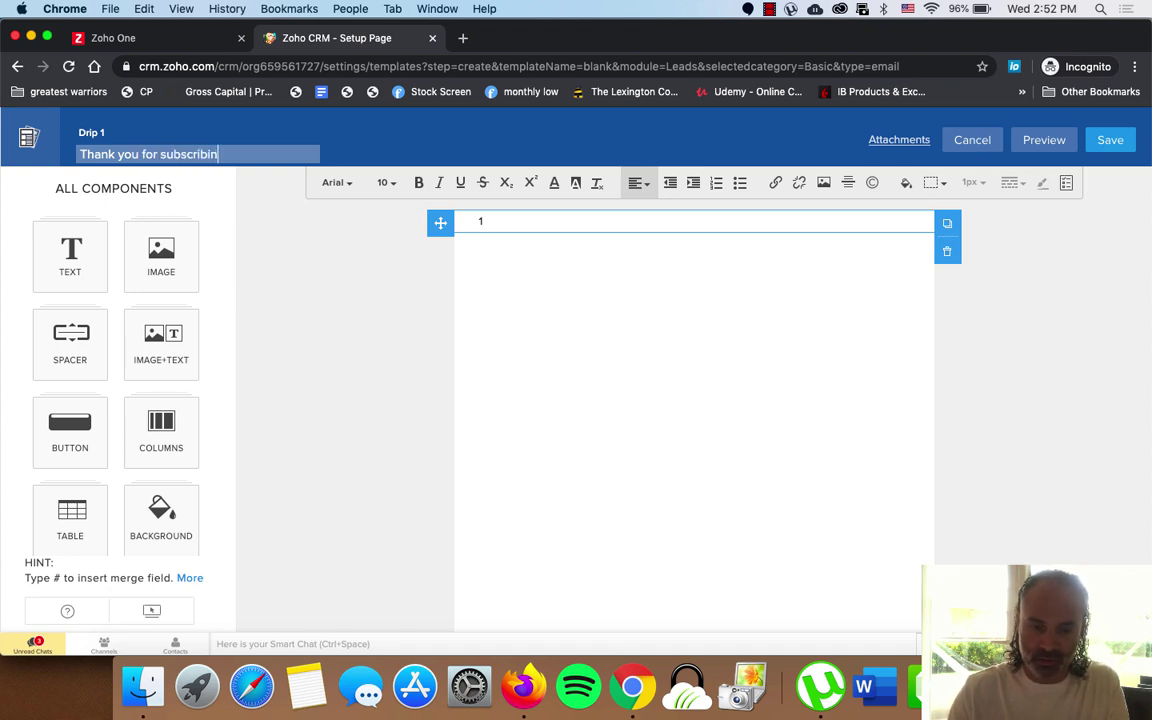
{"action": "type", "text": "g to my channel"}
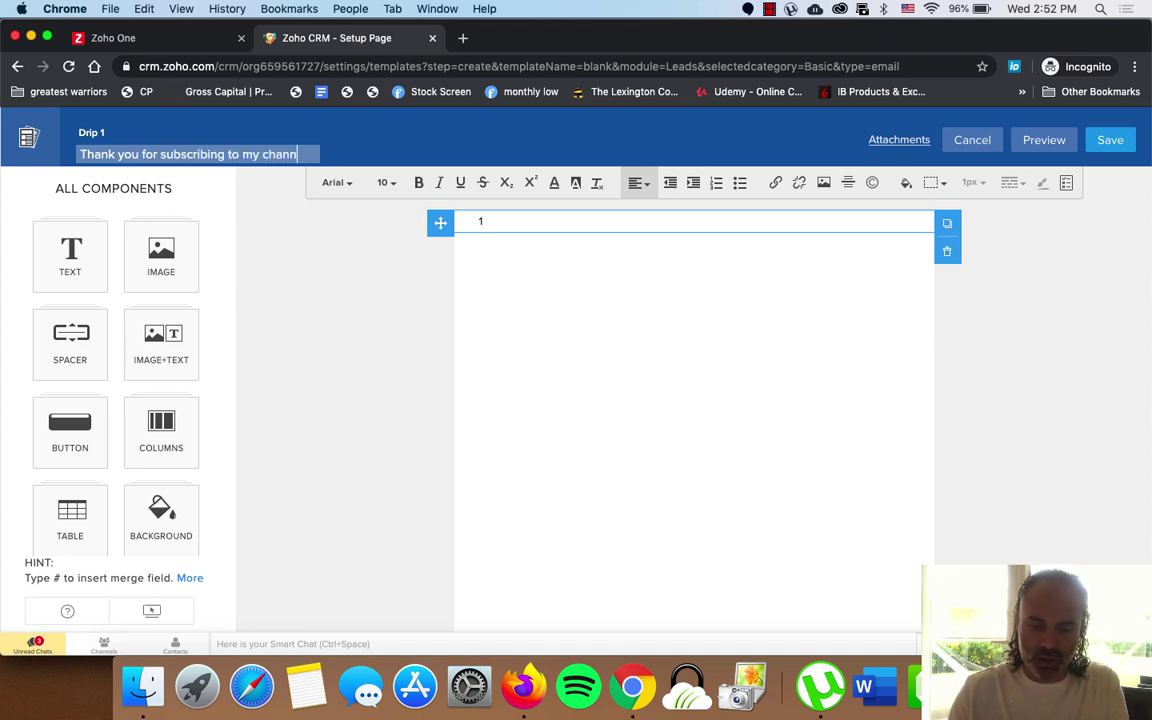
{"action": "left_click", "coordinate": [485, 221]}
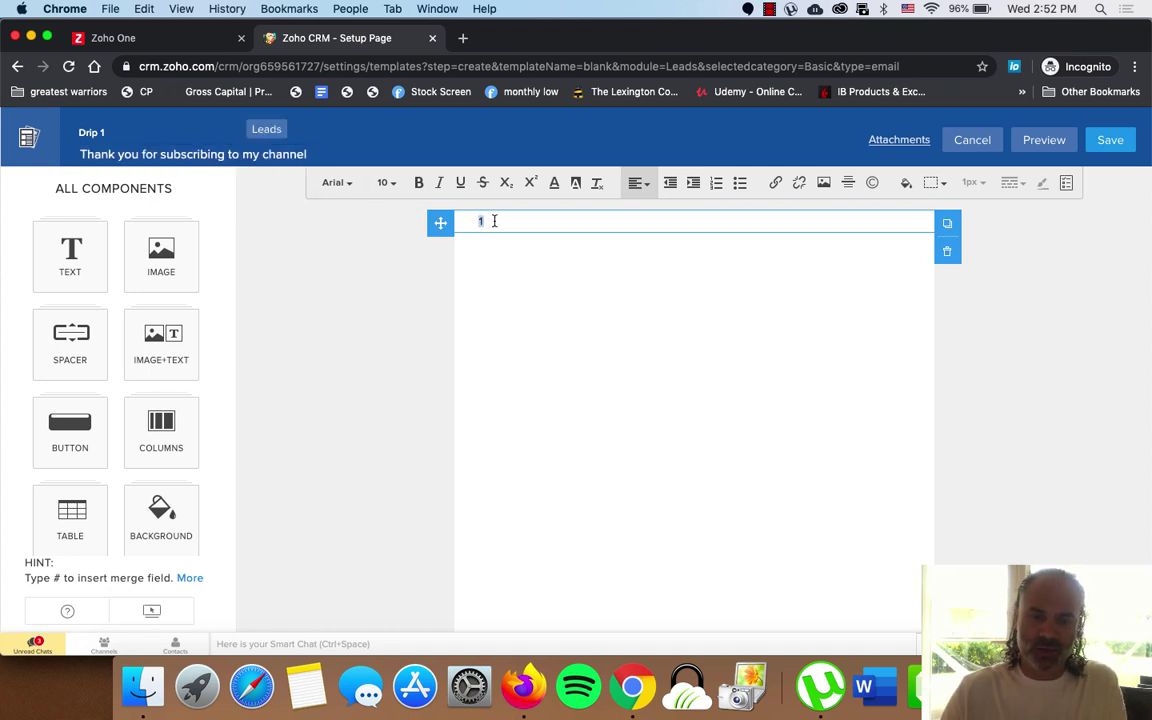
{"action": "type", "text": "Some Message"}
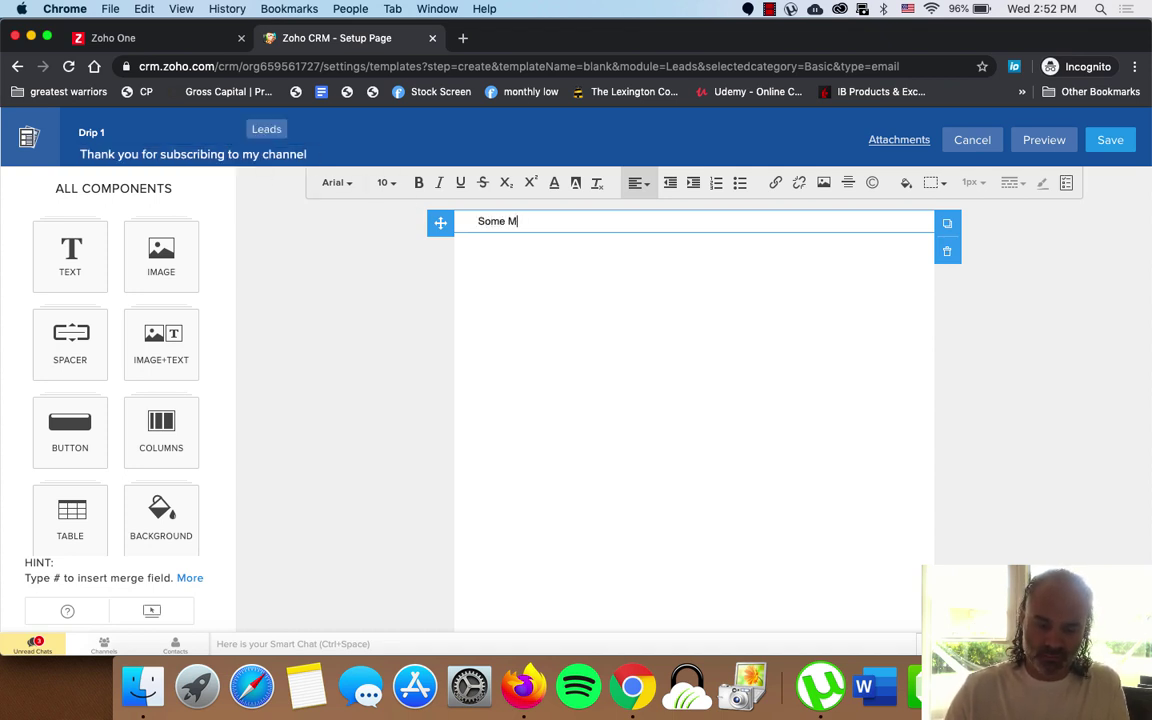
Save the Drip 1 template into the Temp folder
{"action": "left_click", "coordinate": [1110, 140]}
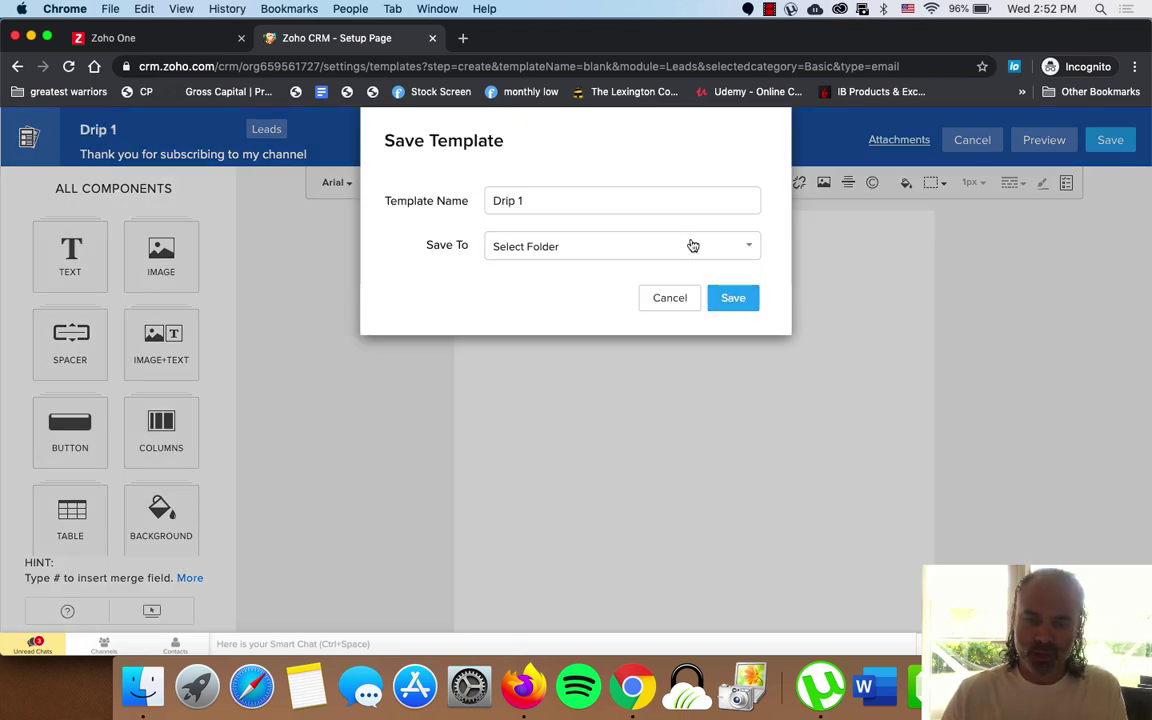
{"action": "left_click", "coordinate": [650, 246]}
{"action": "left_click", "coordinate": [524, 414]}
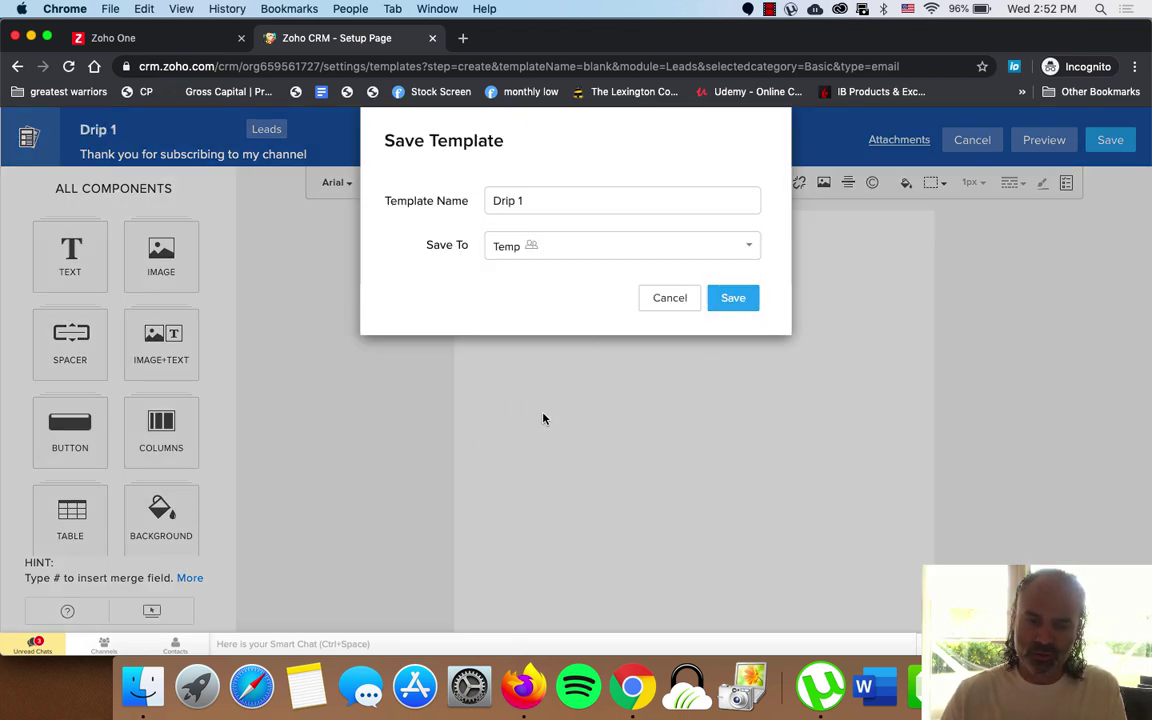
{"action": "left_click", "coordinate": [730, 297]}
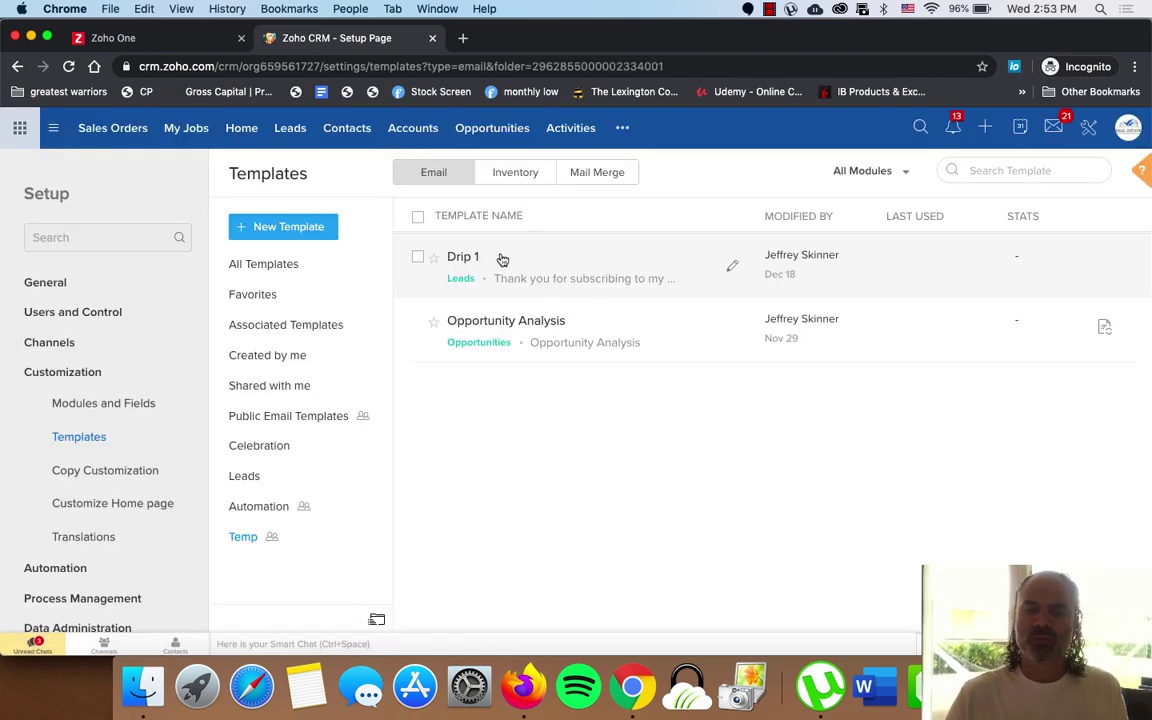
Clone Drip 1 as 'Drip 2' and save it to the Temp folder
{"action": "left_click", "coordinate": [501, 259]}
{"action": "left_click", "coordinate": [1120, 300]}
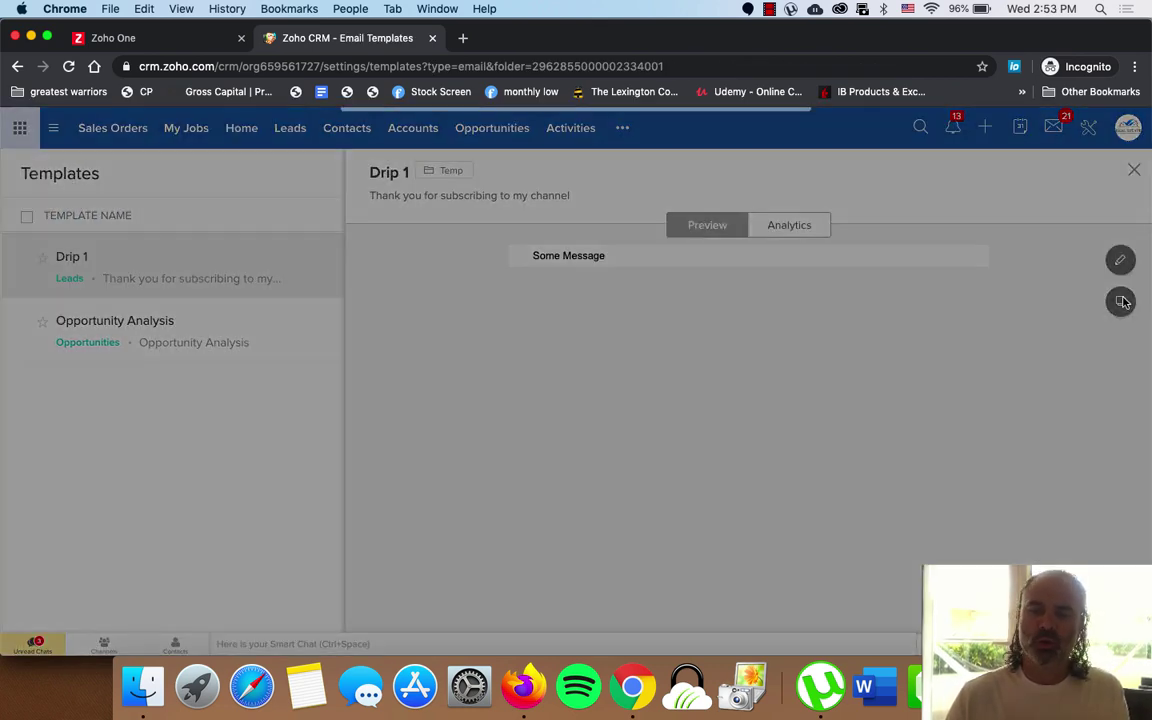
{"action": "left_click", "coordinate": [527, 188]}
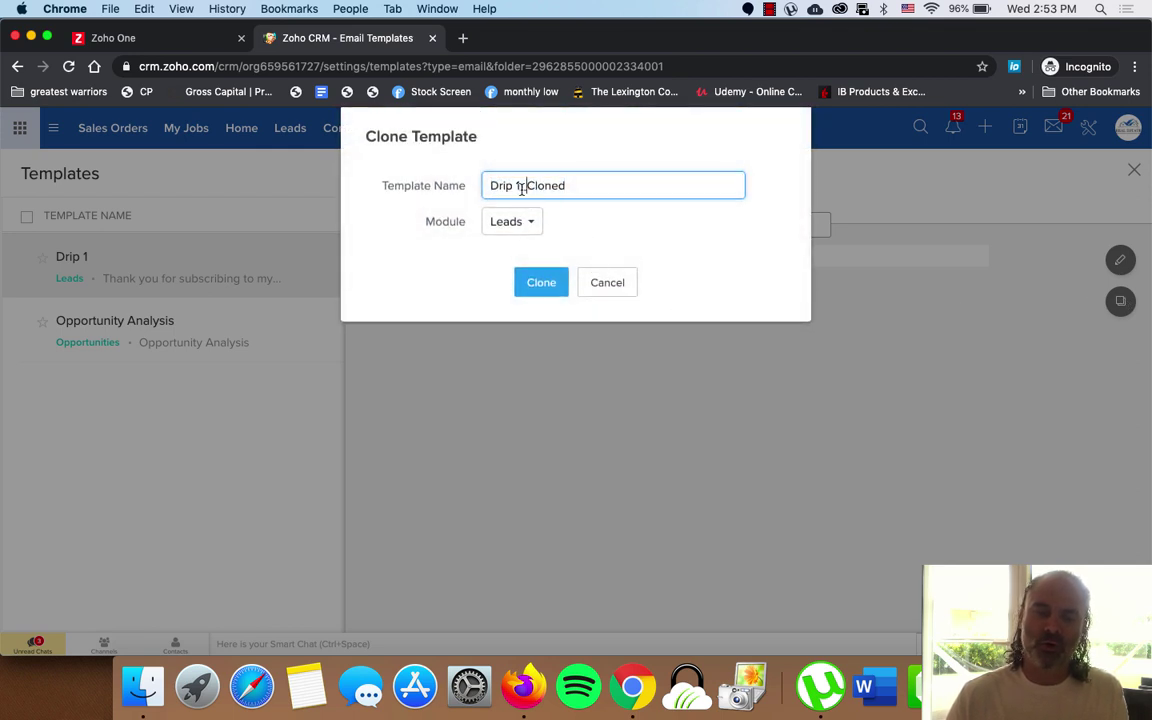
{"action": "left_click_drag", "start_coordinate": [520, 186], "coordinate": [907, 187]}
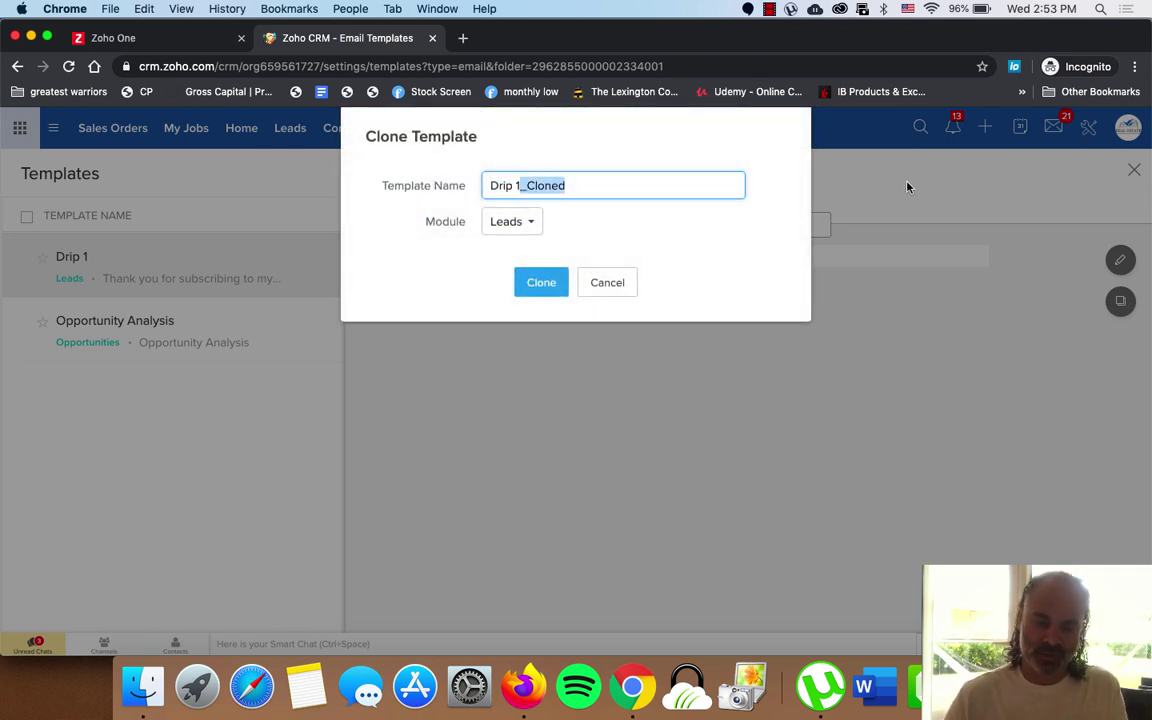
{"action": "key", "text": "BackSpace"}
{"action": "key", "text": "BackSpace"}
{"action": "type", "text": "2"}
{"action": "left_click", "coordinate": [536, 278]}
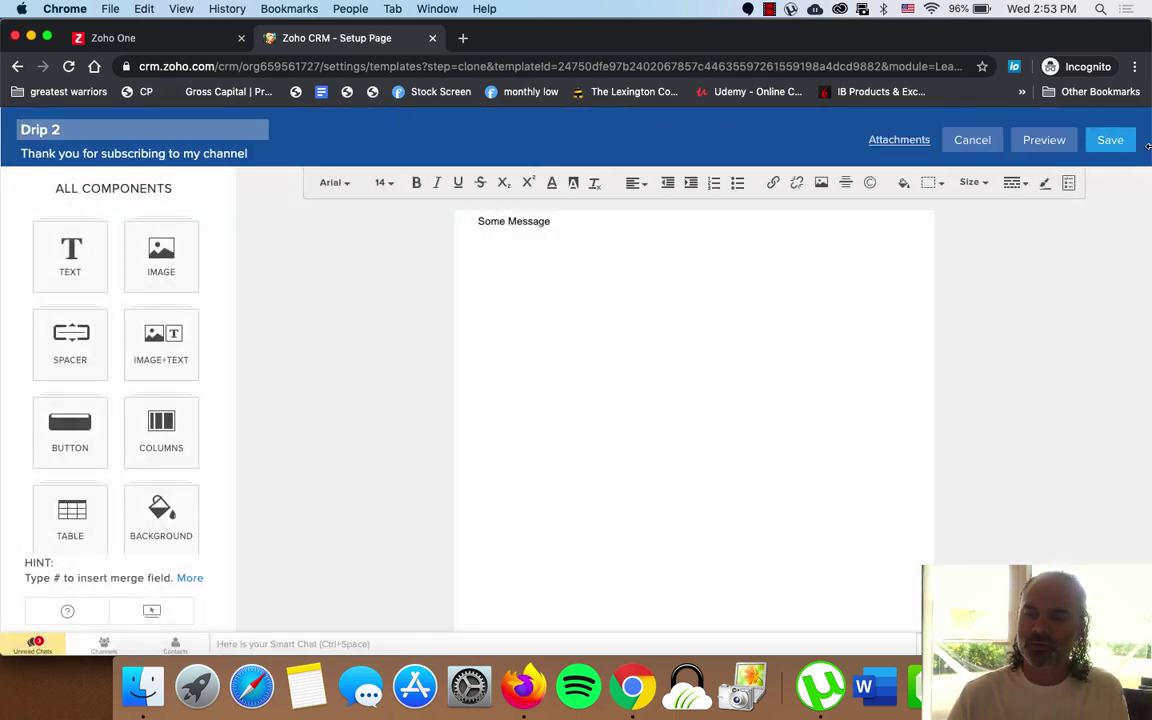
{"action": "left_click", "coordinate": [1111, 141]}
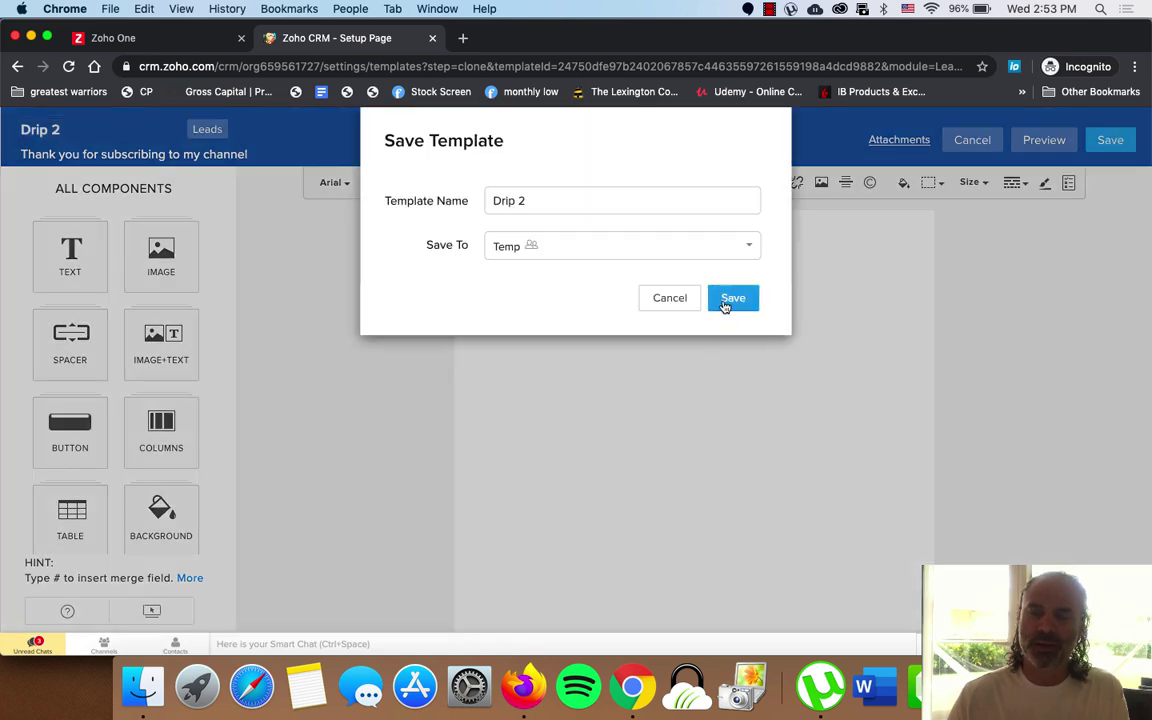
{"action": "left_click", "coordinate": [733, 297]}
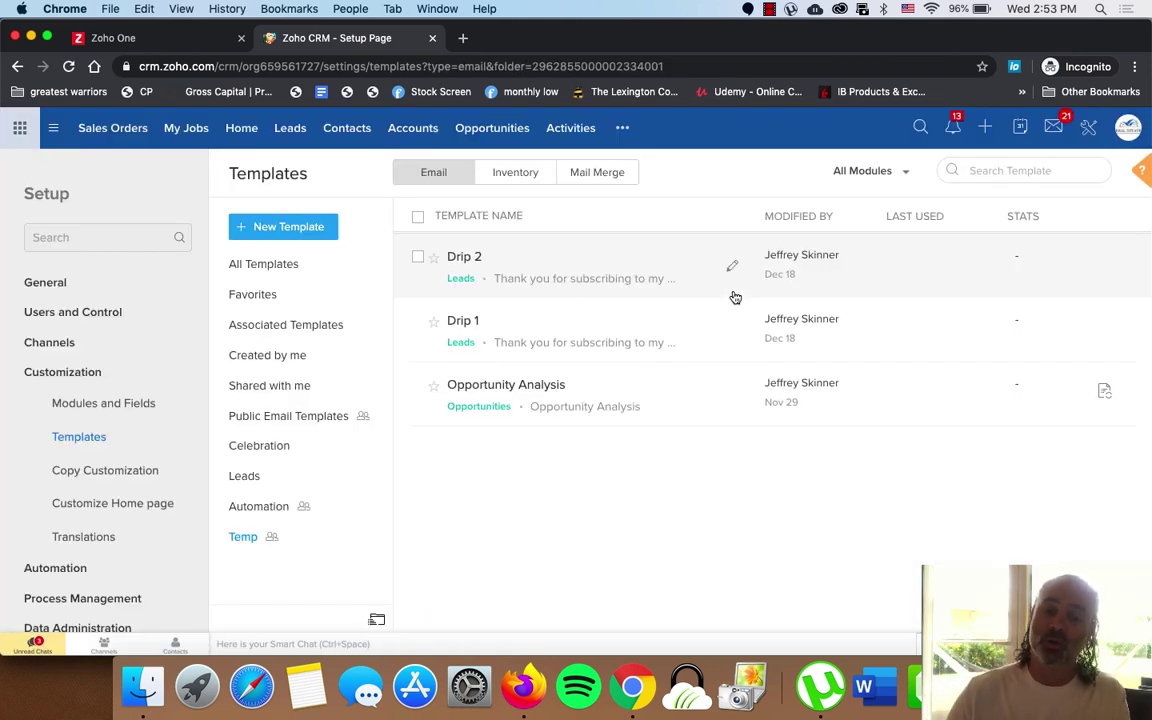
Clone Drip 2 as 'Drip 3' and save it to the Temp folder
{"action": "left_click", "coordinate": [533, 262]}
{"action": "left_click", "coordinate": [1120, 300]}
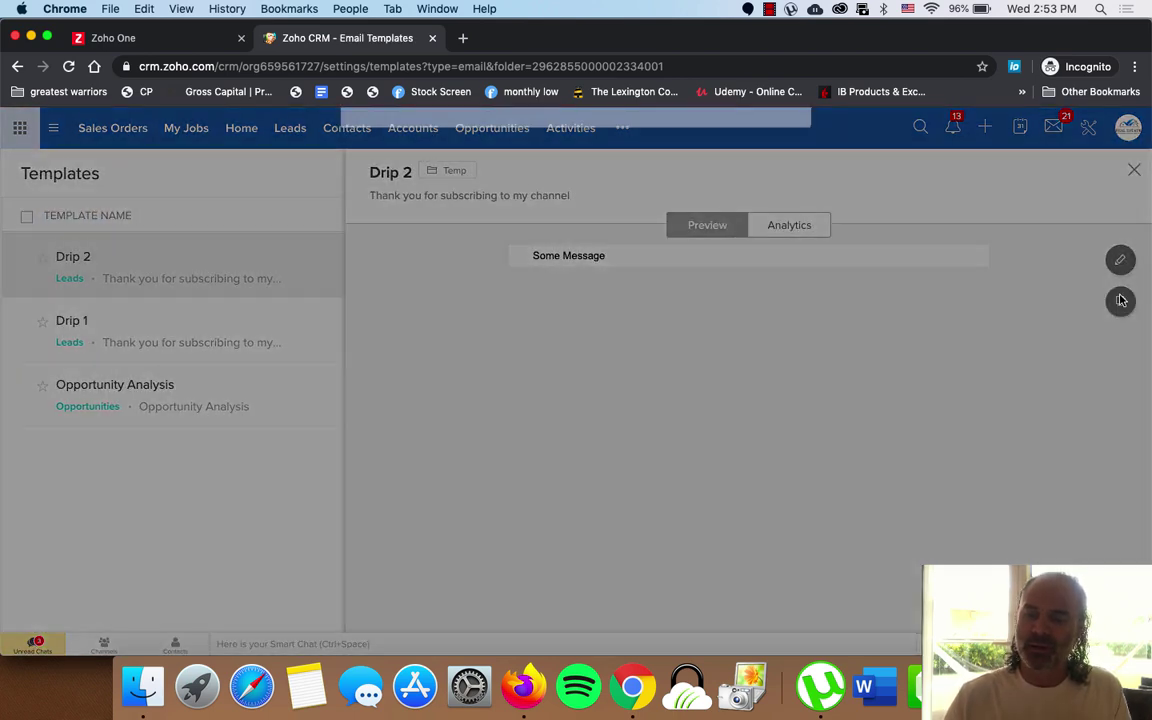
{"action": "left_click_drag", "start_coordinate": [516, 185], "coordinate": [622, 187]}
{"action": "type", "text": "3"}
{"action": "left_click", "coordinate": [541, 282]}
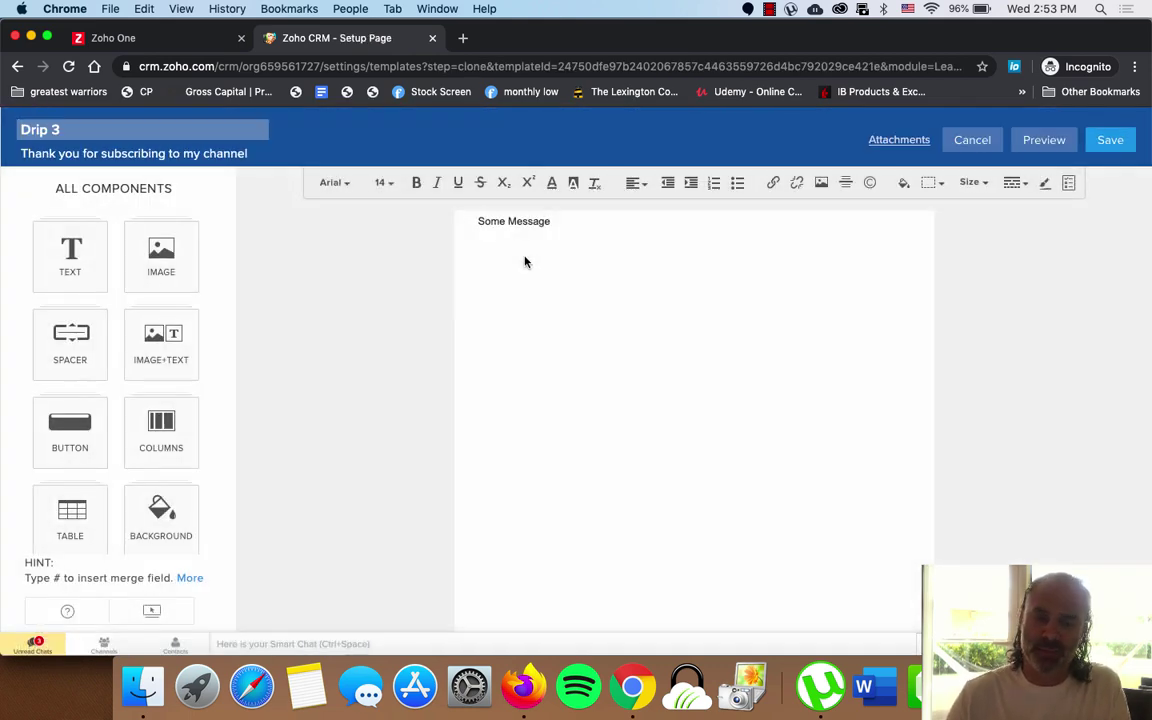
{"action": "left_click", "coordinate": [1110, 141]}
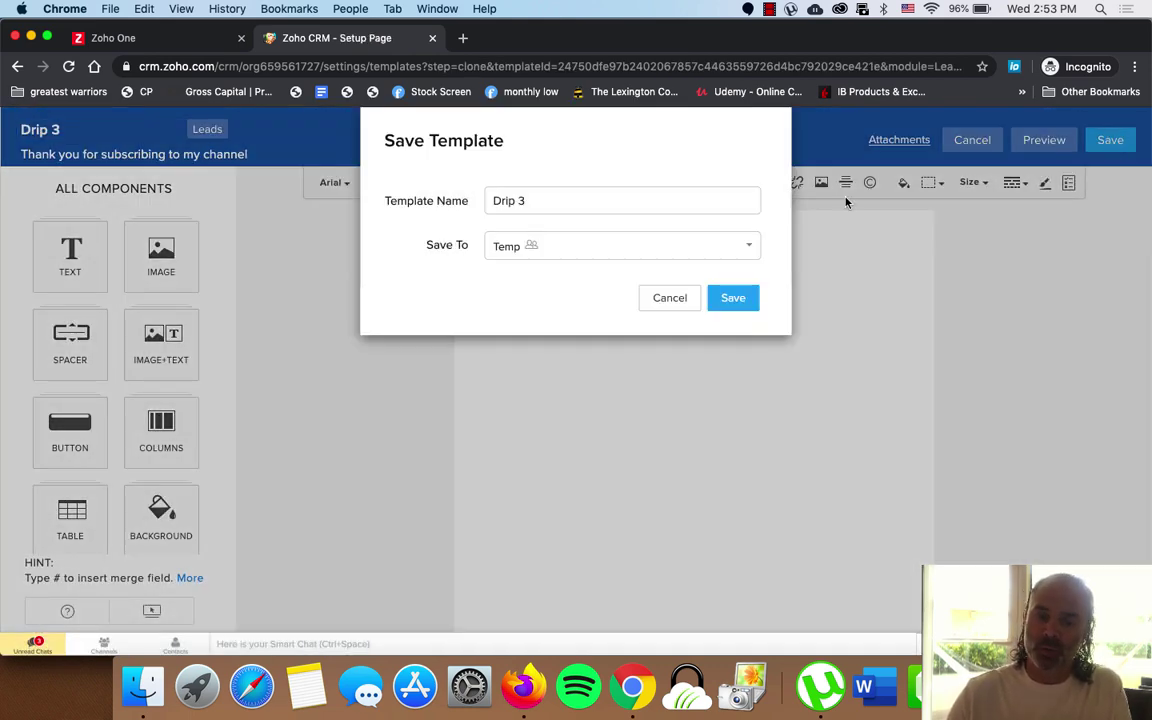
{"action": "left_click", "coordinate": [736, 298]}
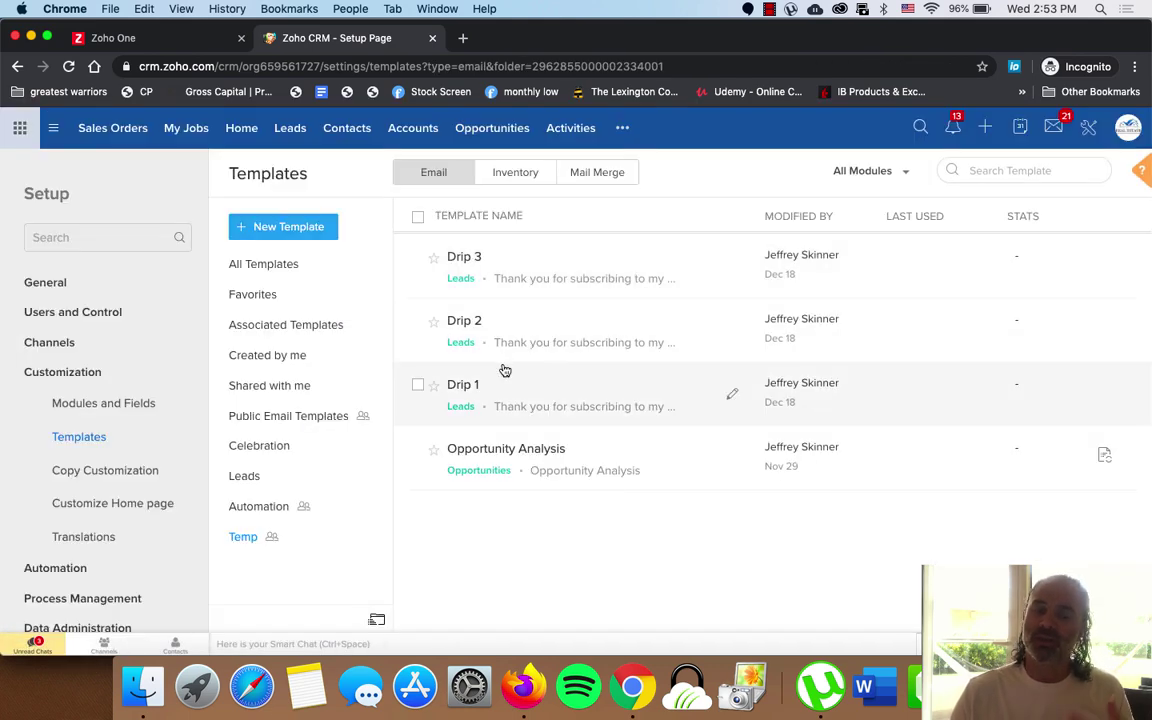
Clone Drip 3 as 'Drip 4' and save it to the Temp folder
{"action": "left_click", "coordinate": [488, 261]}
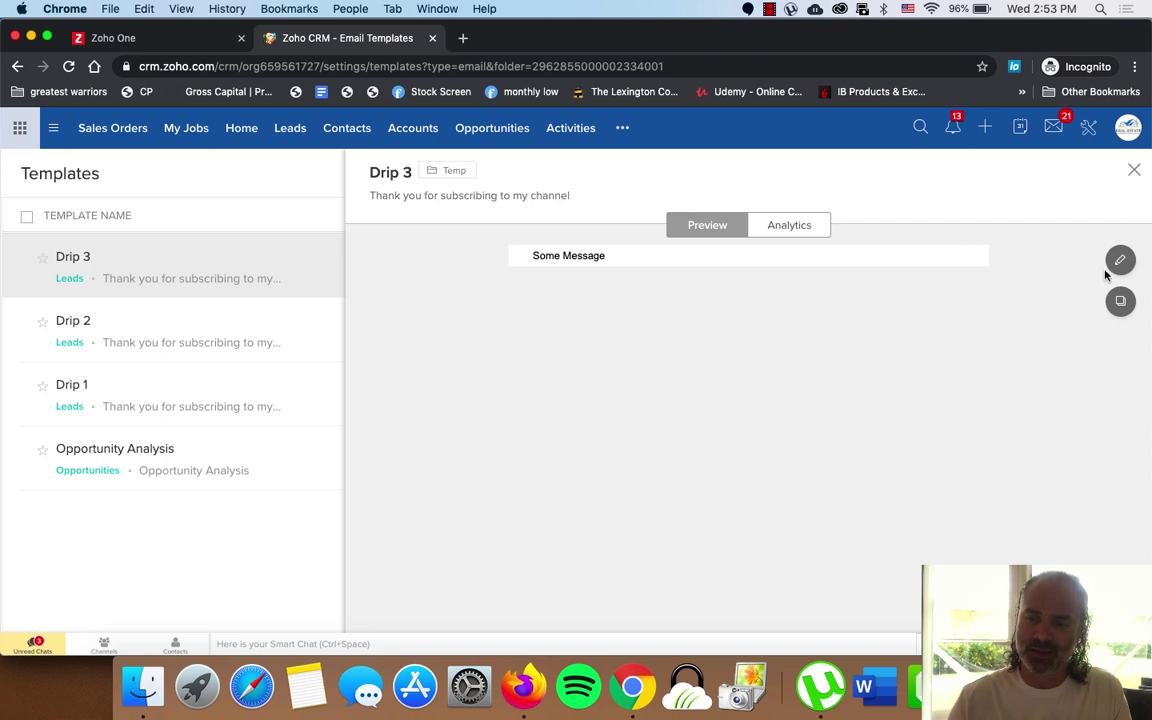
{"action": "left_click", "coordinate": [1120, 300]}
{"action": "left_click", "coordinate": [507, 185]}
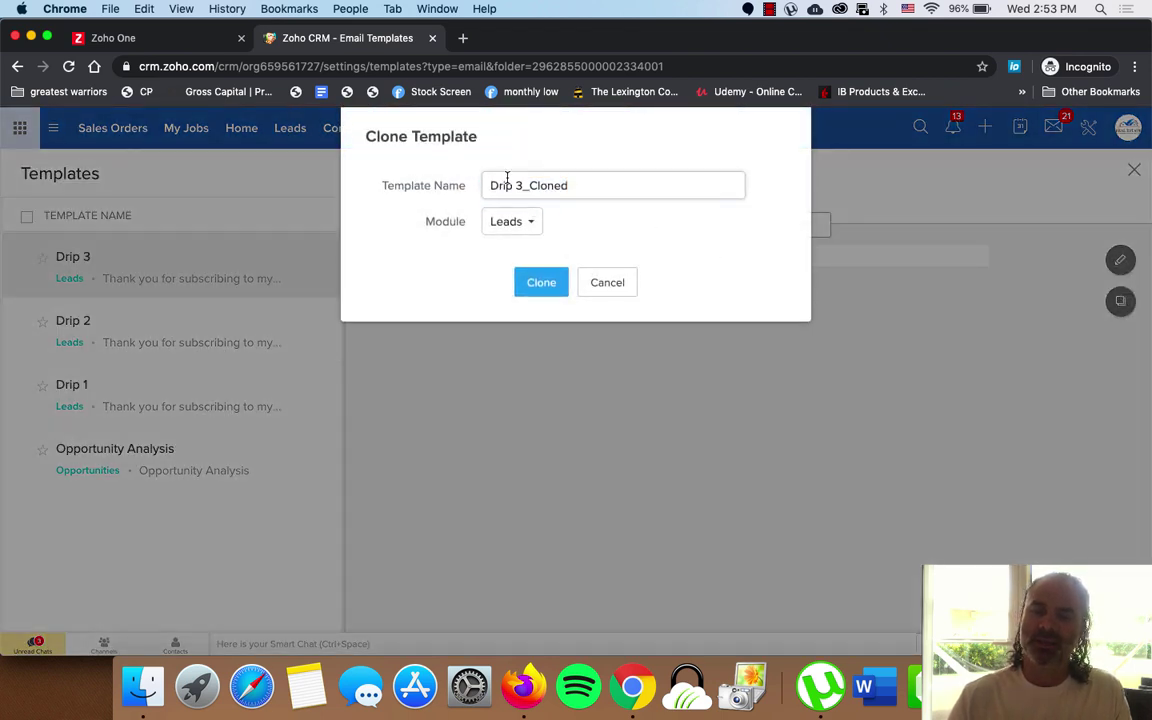
{"action": "left_click_drag", "start_coordinate": [516, 185], "coordinate": [682, 184]}
{"action": "type", "text": "4"}
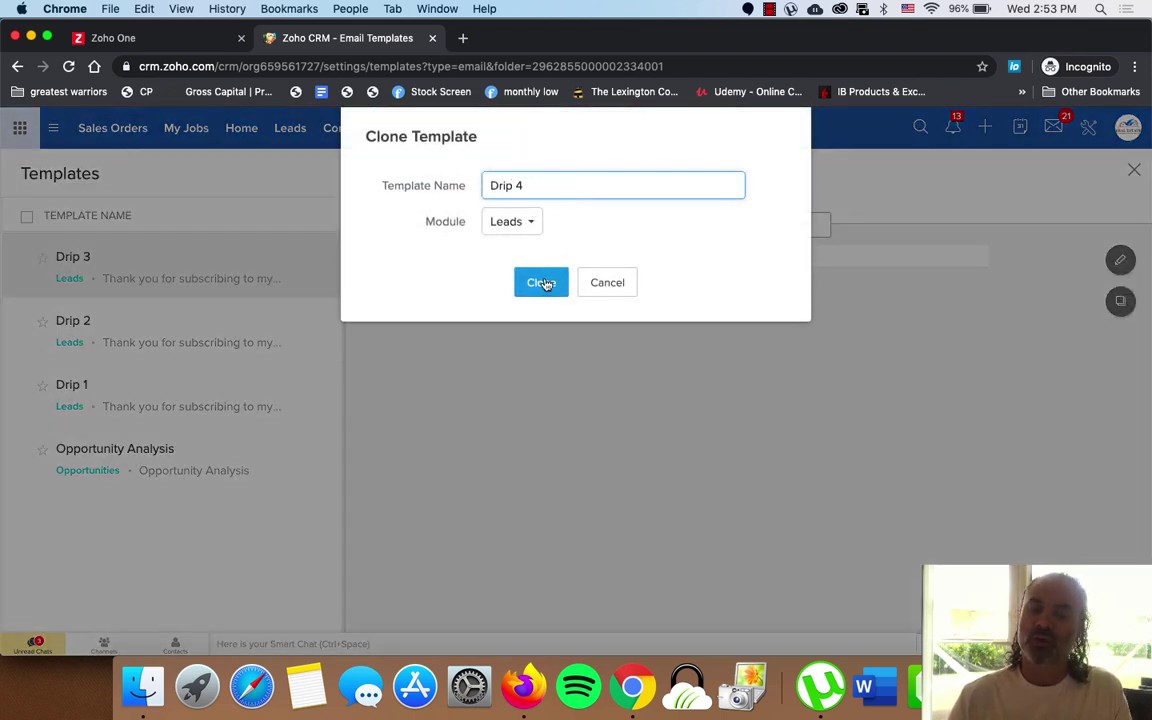
{"action": "left_click", "coordinate": [539, 283]}
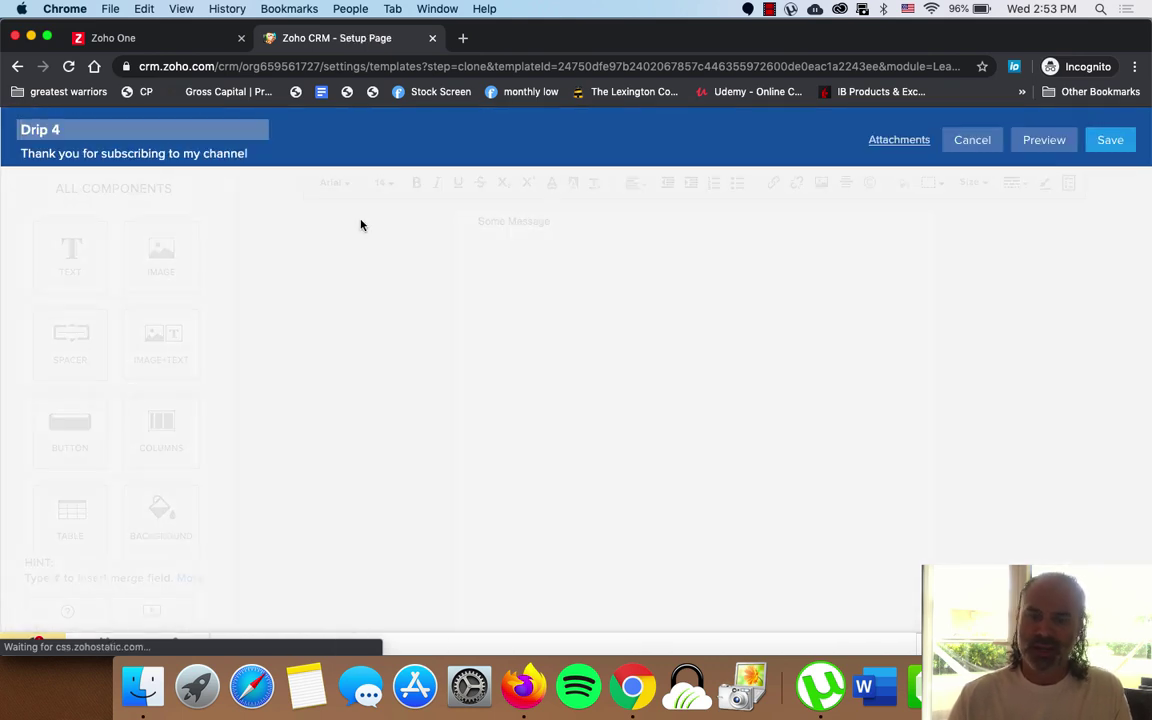
{"action": "left_click", "coordinate": [1094, 144]}
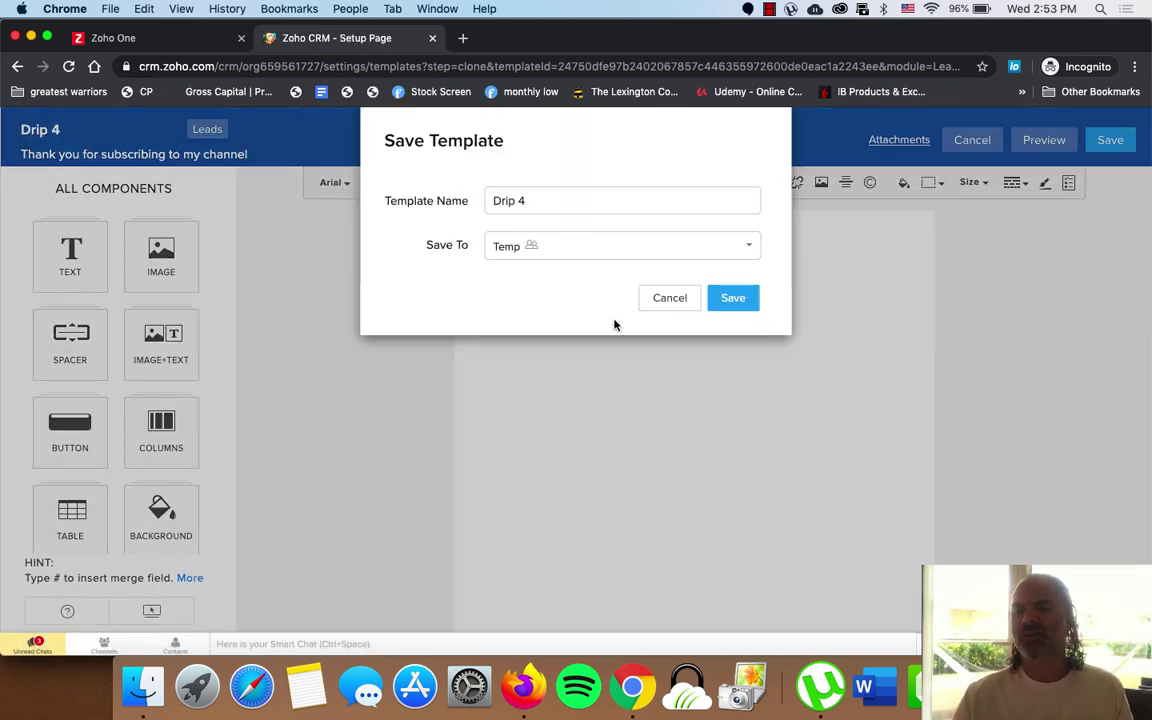
{"action": "left_click", "coordinate": [733, 297]}
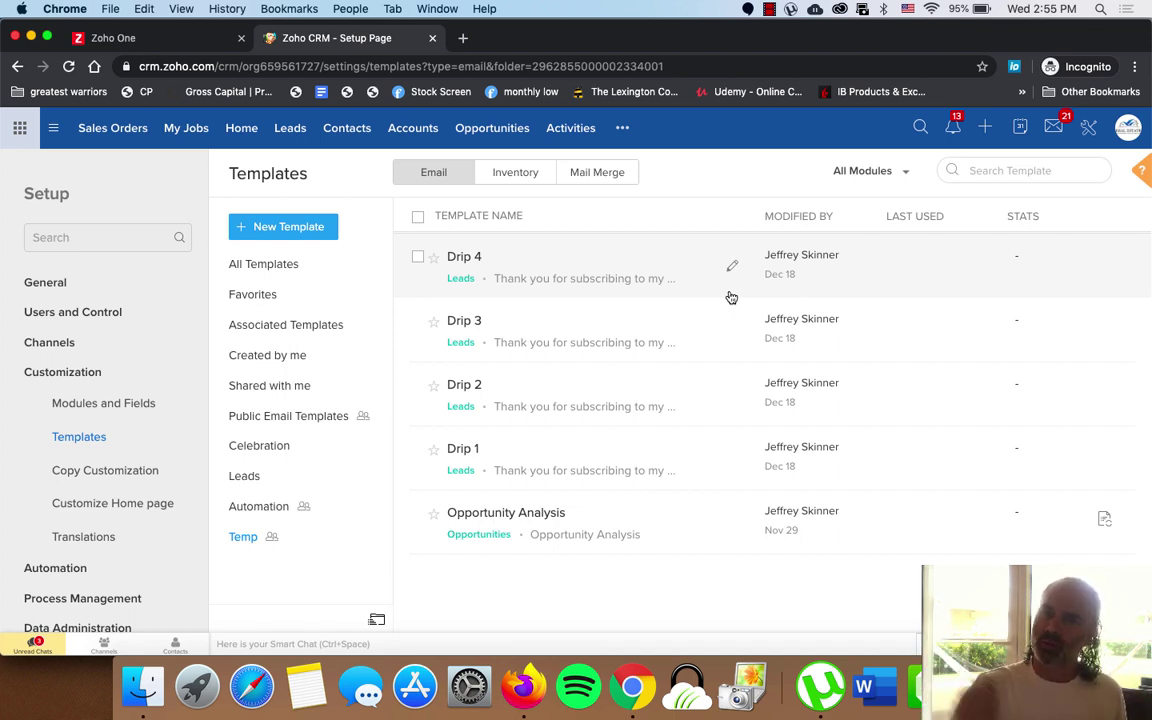
Create a new Leads workflow rule named 'Drip Cam 1' from Setup's Workflow Rules
{"action": "left_click", "coordinate": [1090, 130]}
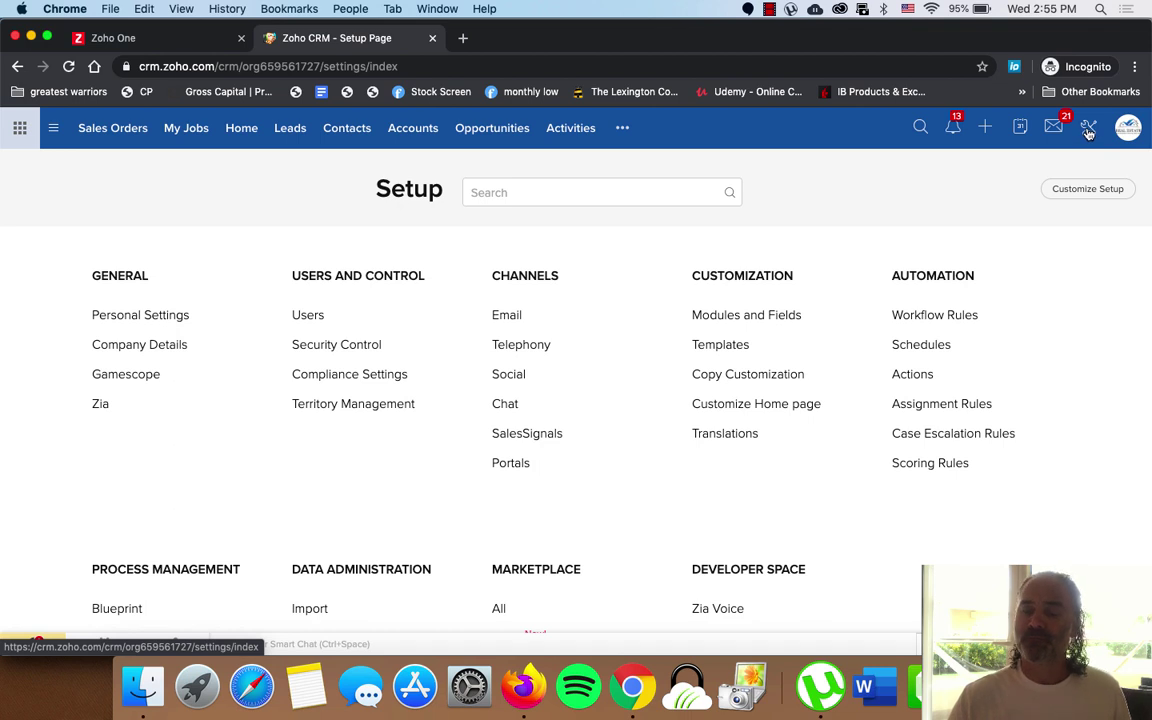
{"action": "left_click", "coordinate": [929, 318]}
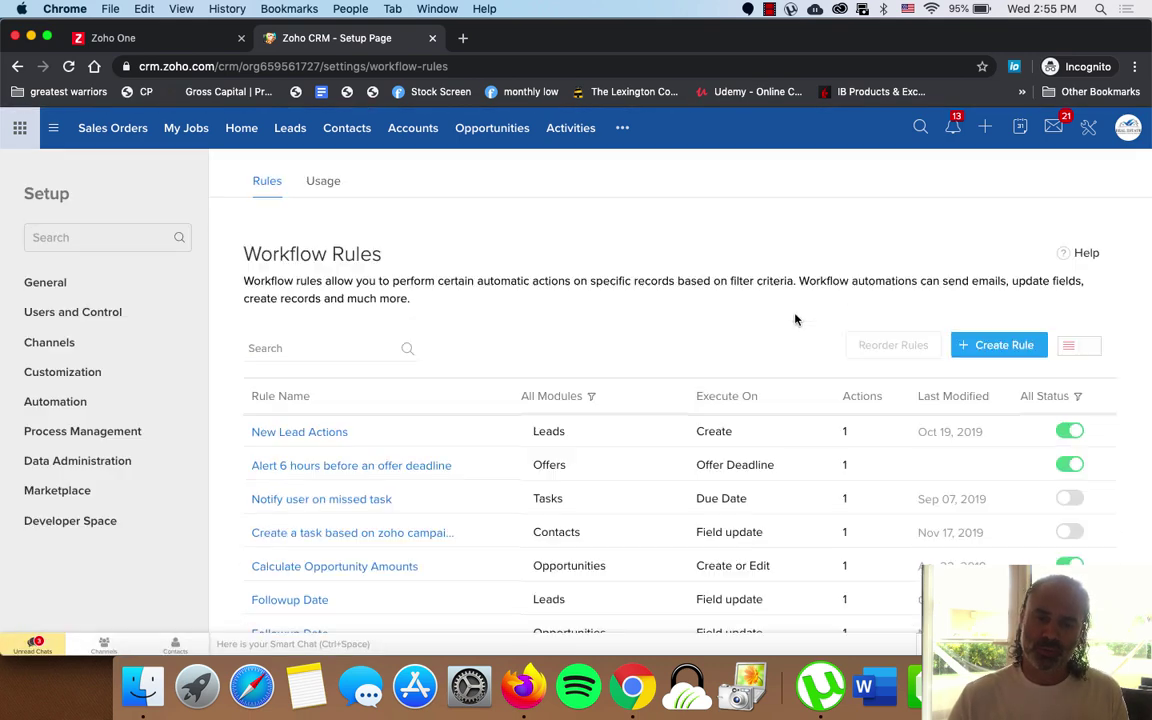
{"action": "left_click", "coordinate": [980, 345]}
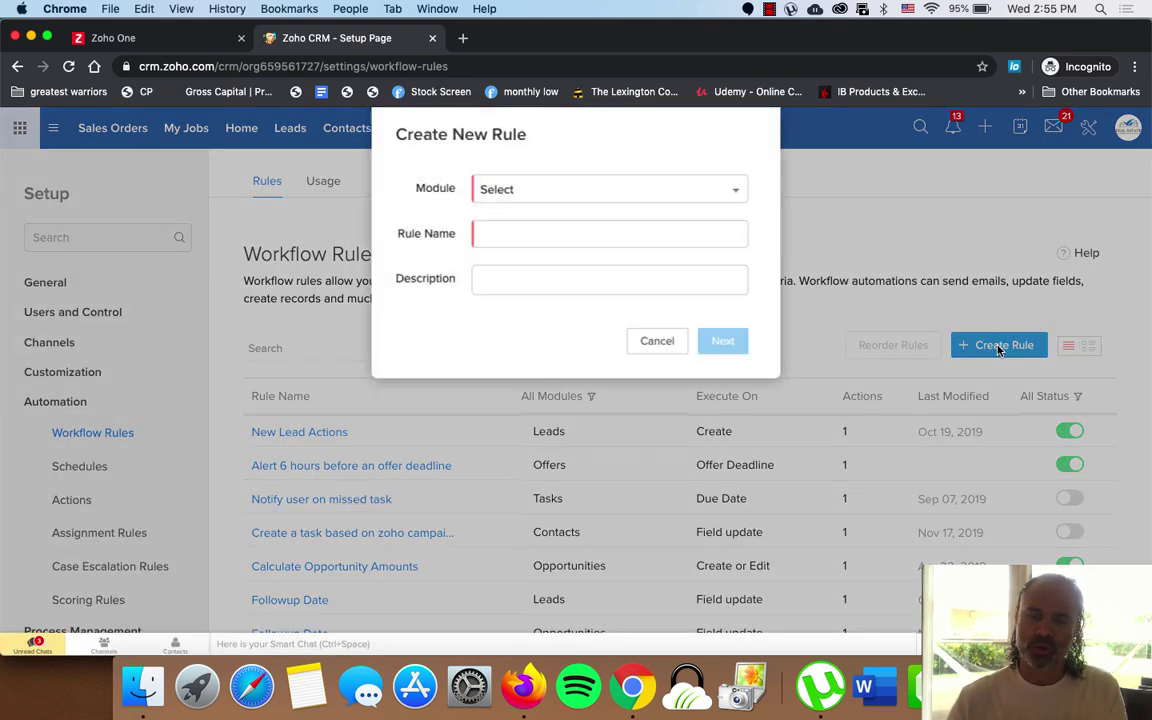
{"action": "left_click", "coordinate": [527, 188]}
{"action": "left_click", "coordinate": [530, 298]}
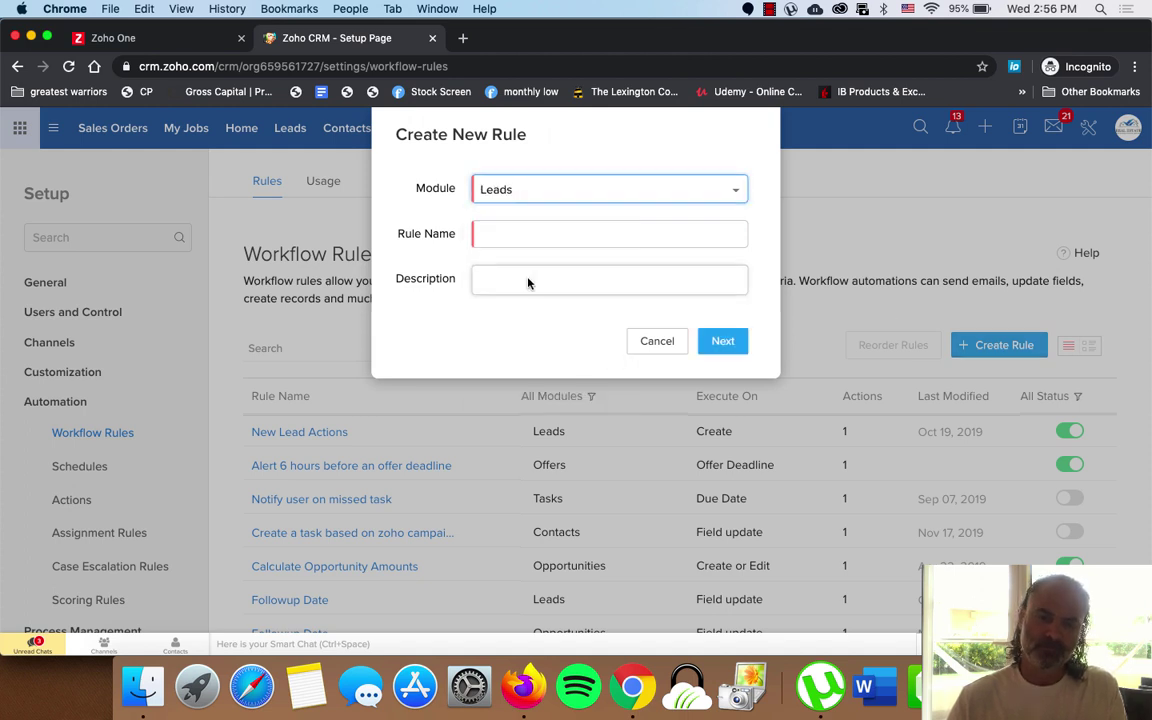
{"action": "left_click", "coordinate": [518, 245]}
{"action": "type", "text": "Drip "}
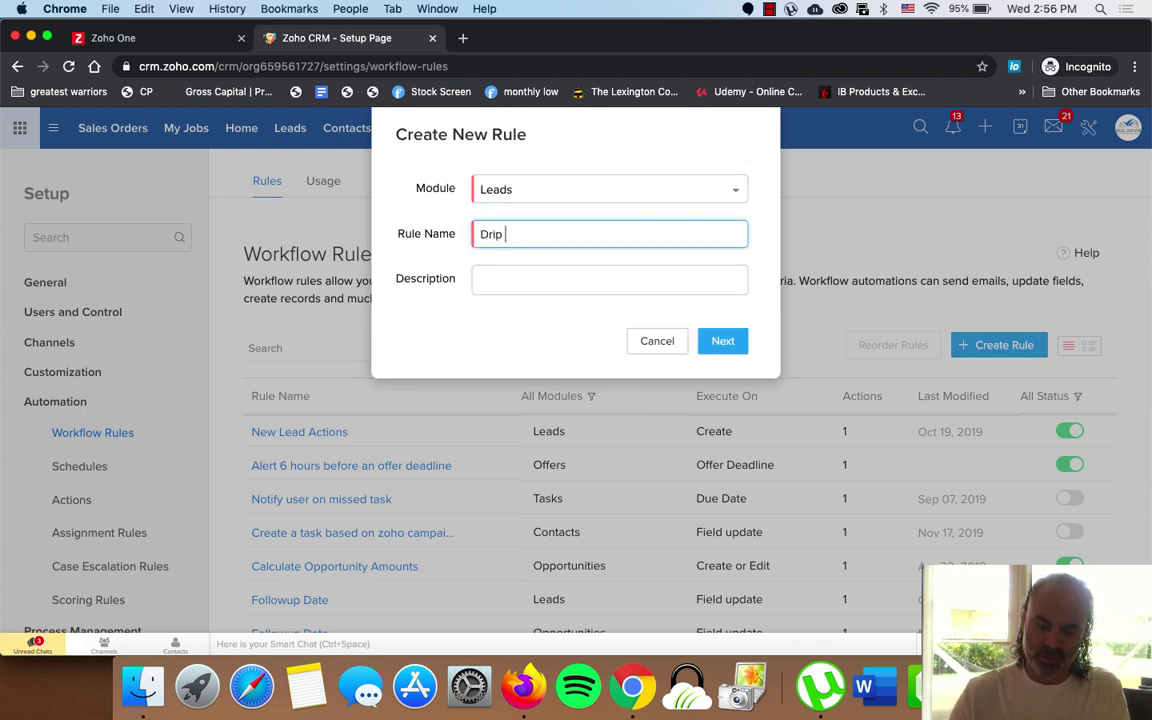
{"action": "type", "text": "Cam 1"}
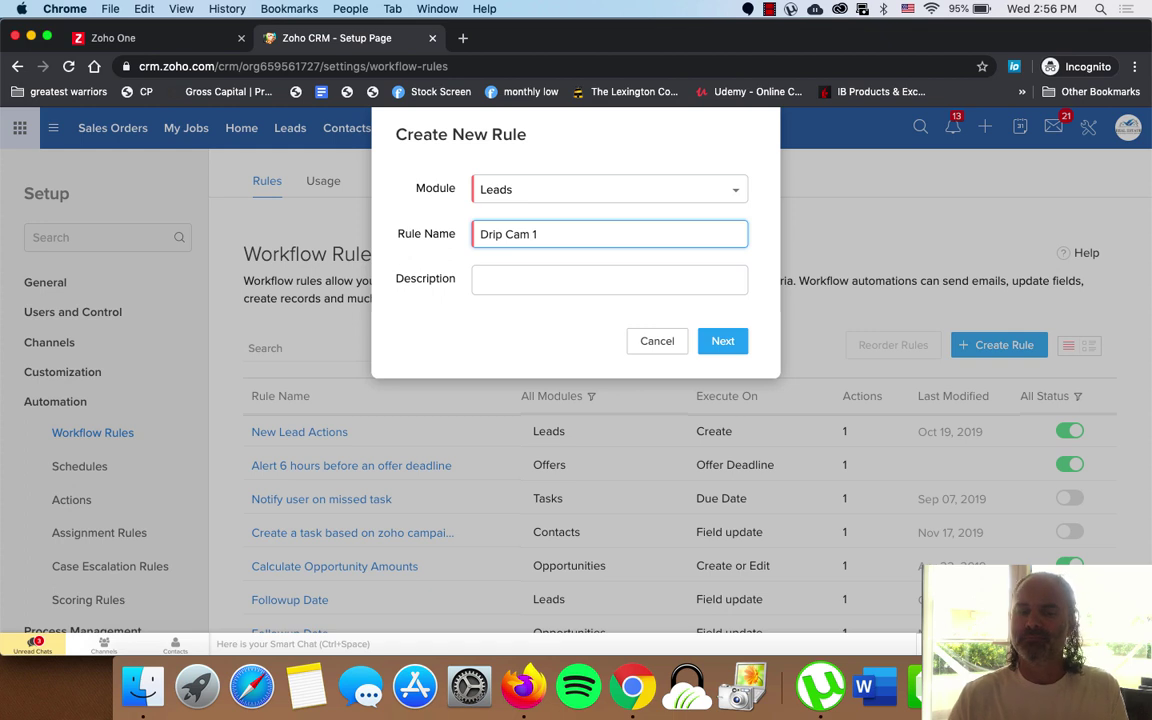
{"action": "left_click", "coordinate": [712, 340]}
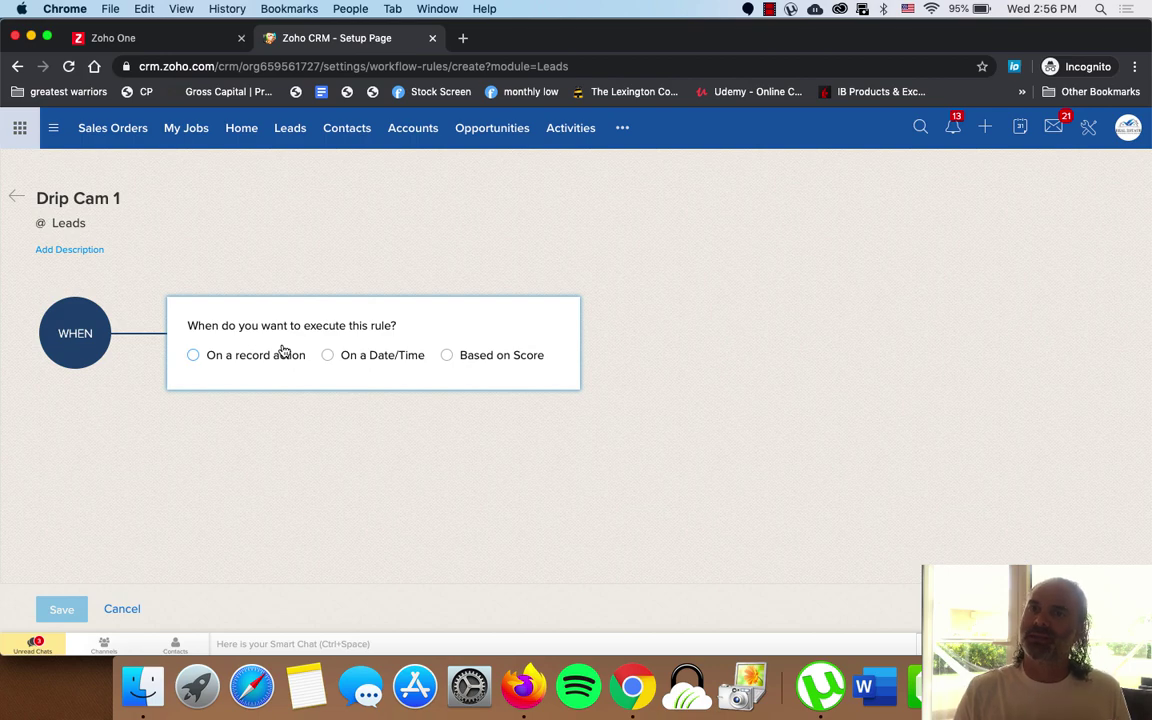
Trigger Drip Cam 1 on the record action Create for leads
{"action": "left_click", "coordinate": [270, 358]}
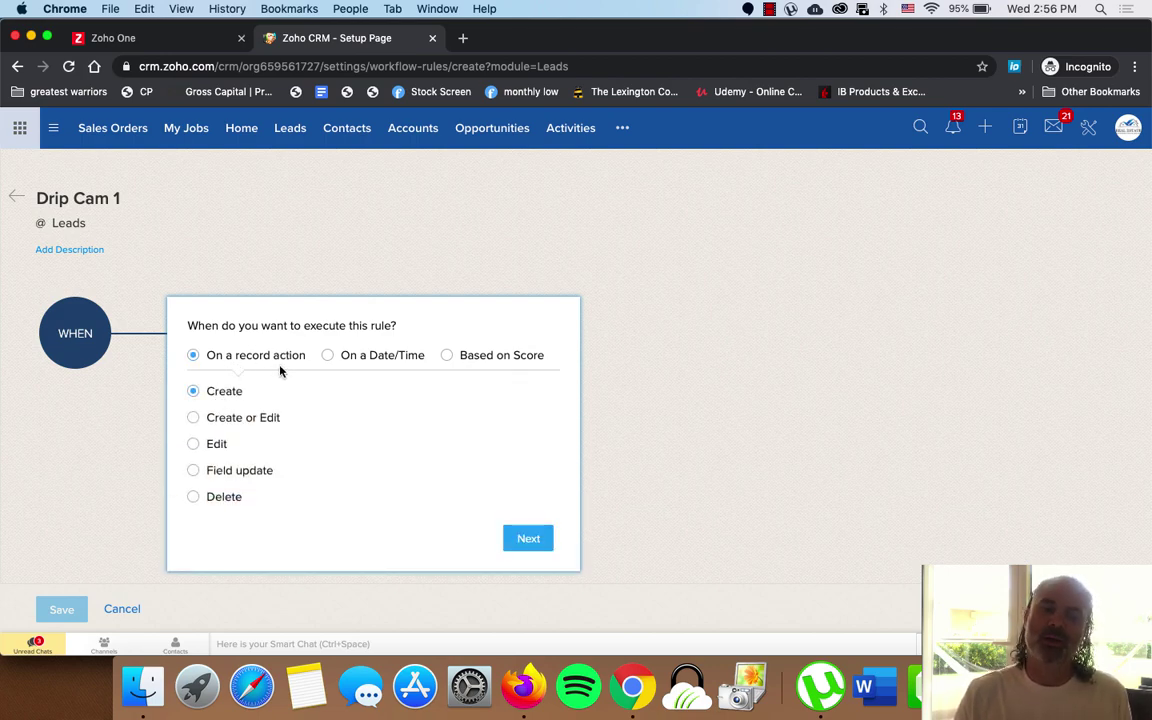
{"action": "left_click", "coordinate": [528, 538]}
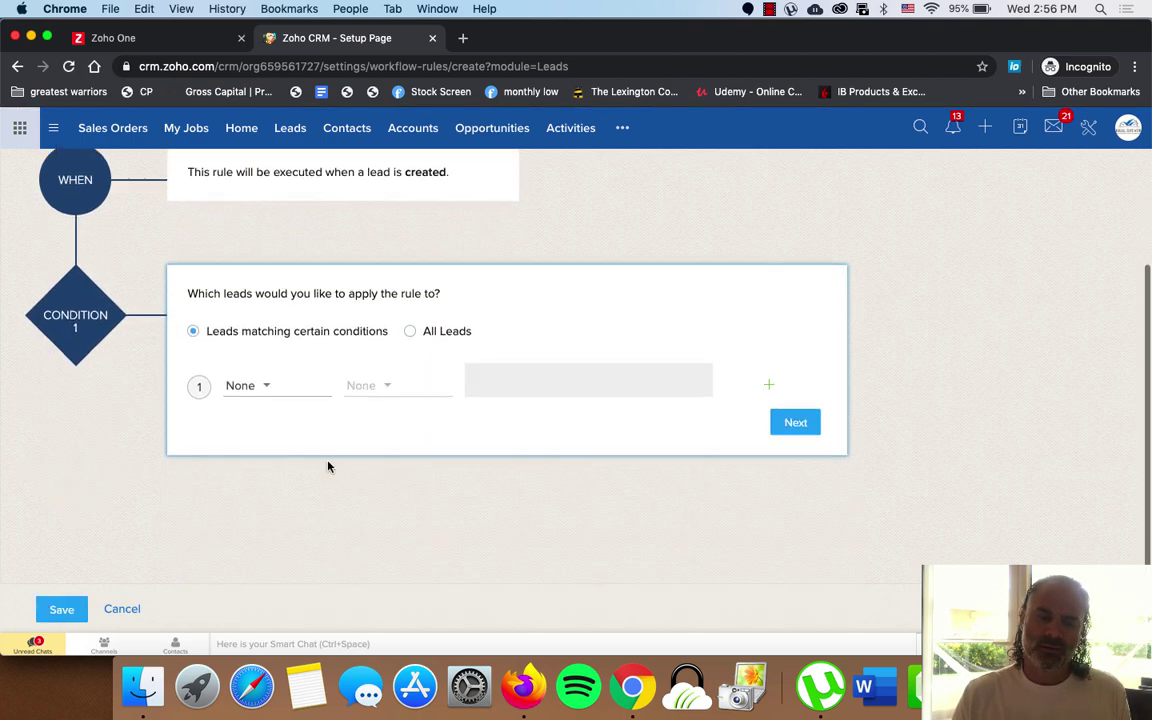
Try a 'Gender is Female' condition, then apply the rule to All Leads instead
{"action": "left_click", "coordinate": [457, 327]}
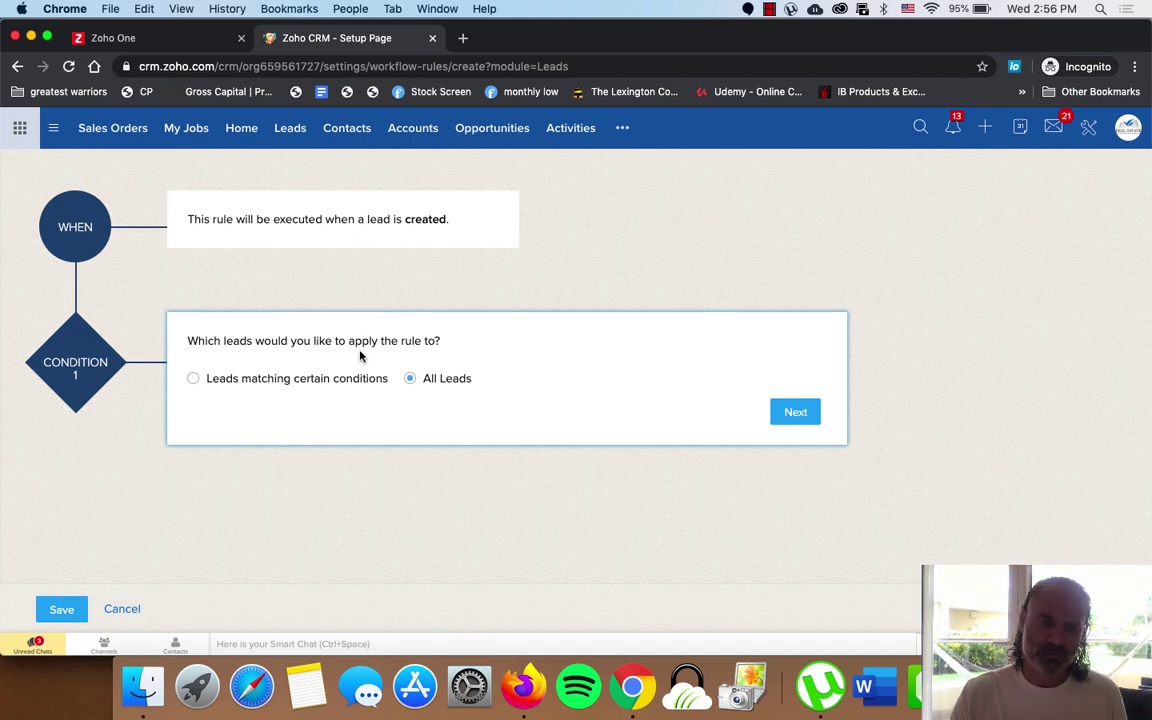
{"action": "left_click", "coordinate": [322, 379]}
{"action": "left_click", "coordinate": [295, 378]}
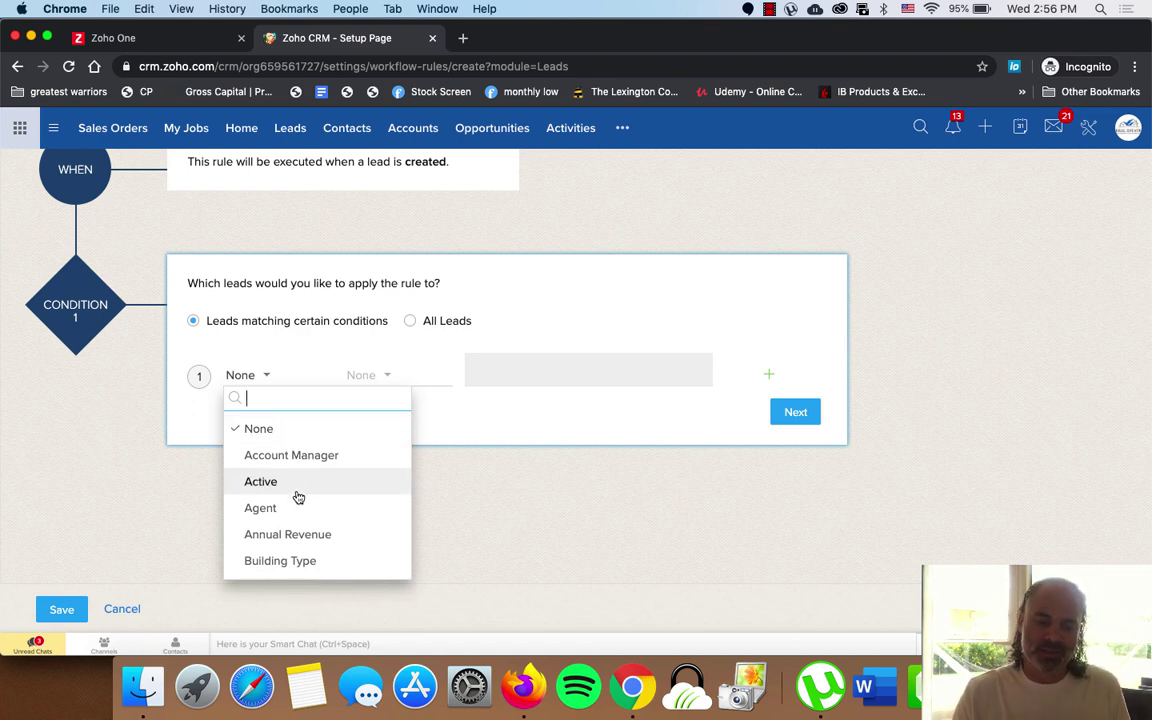
{"action": "type", "text": "ge"}
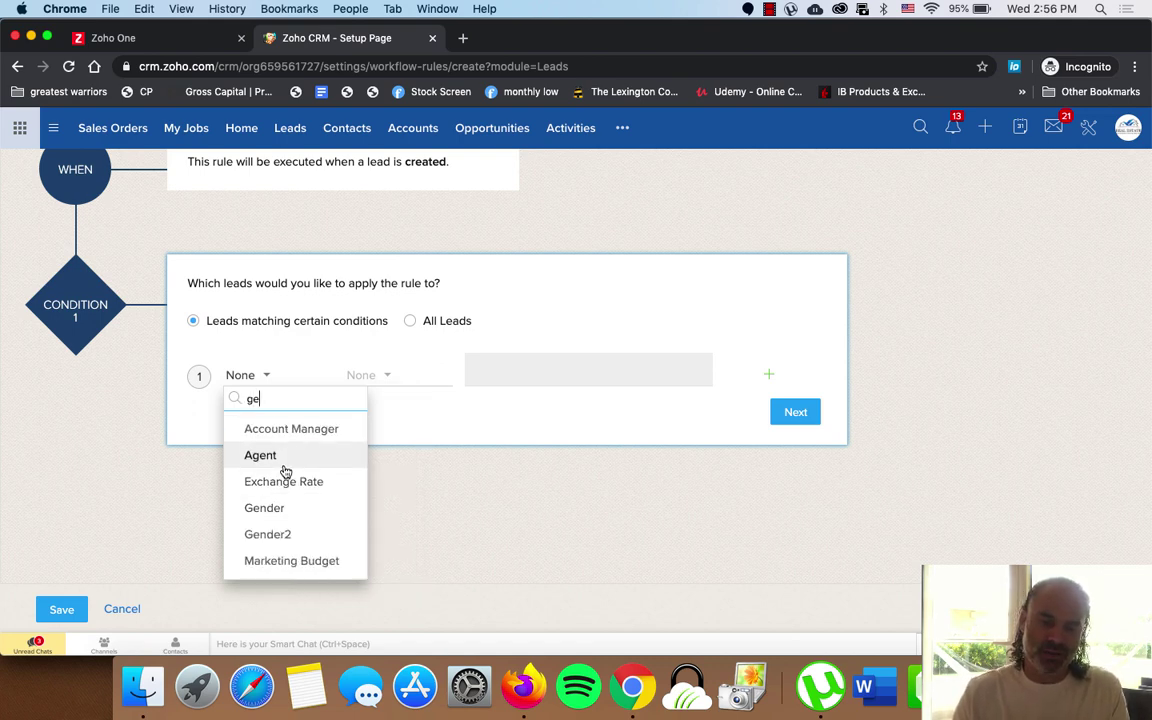
{"action": "left_click", "coordinate": [282, 512]}
{"action": "left_click", "coordinate": [389, 378]}
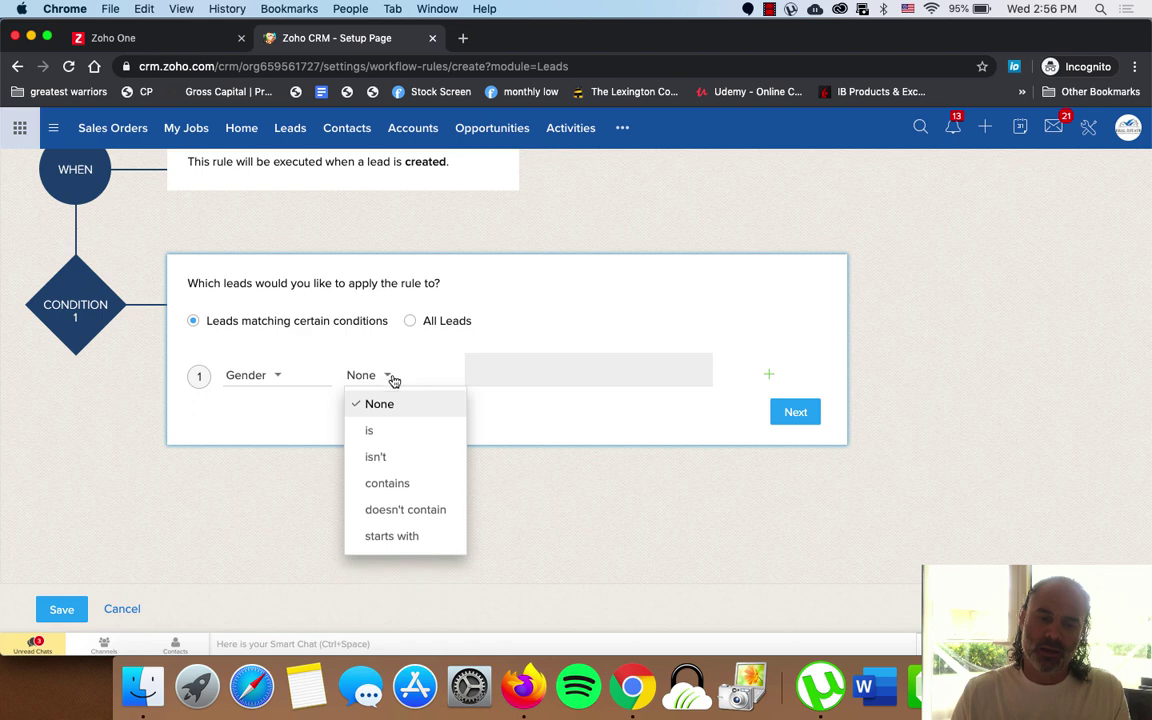
{"action": "left_click", "coordinate": [375, 429]}
{"action": "left_click", "coordinate": [525, 374]}
{"action": "left_click", "coordinate": [527, 404]}
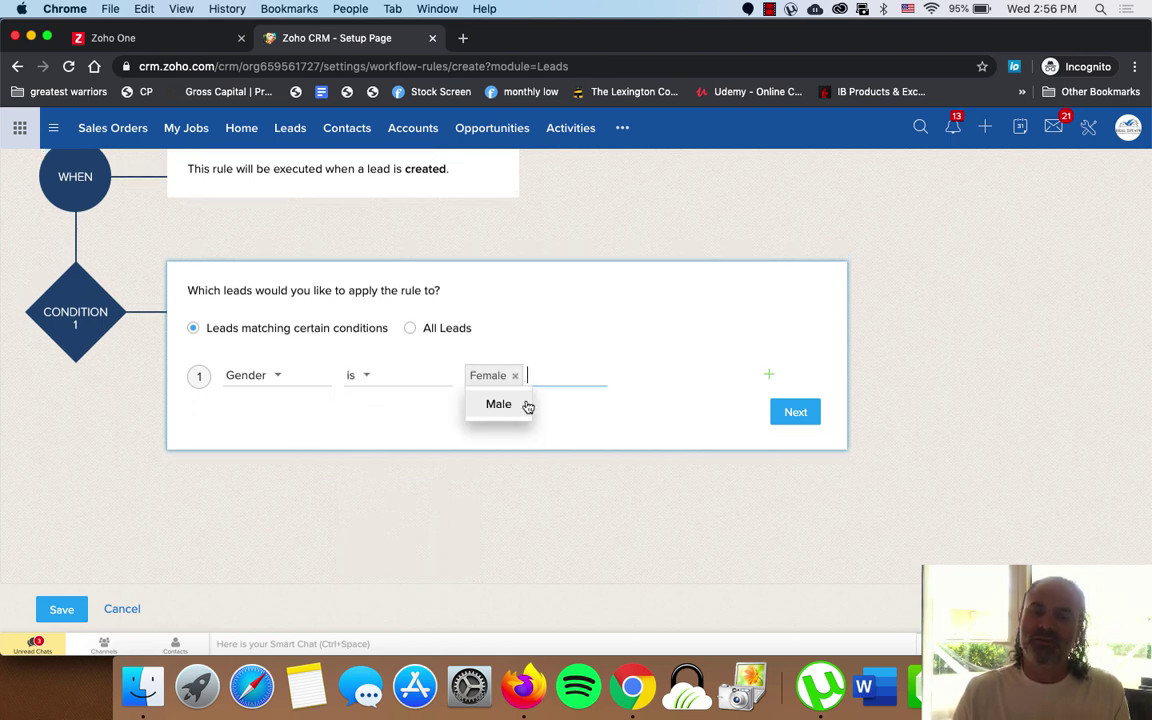
{"action": "left_click", "coordinate": [650, 410]}
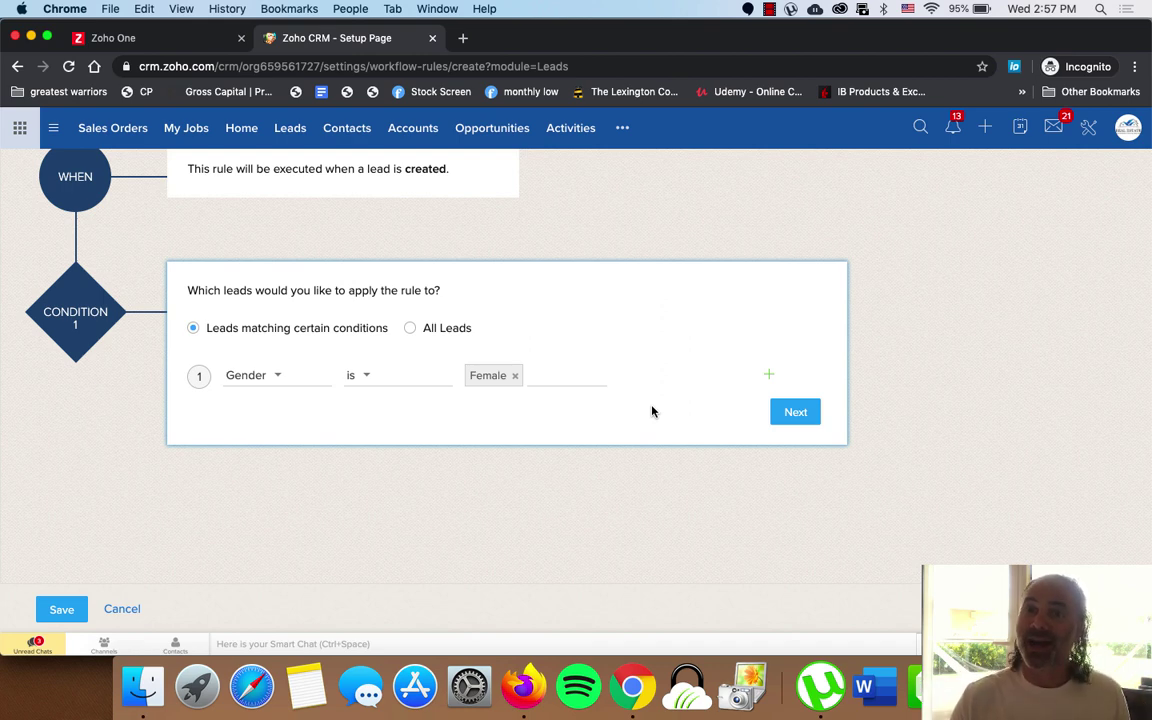
{"action": "left_click", "coordinate": [450, 328]}
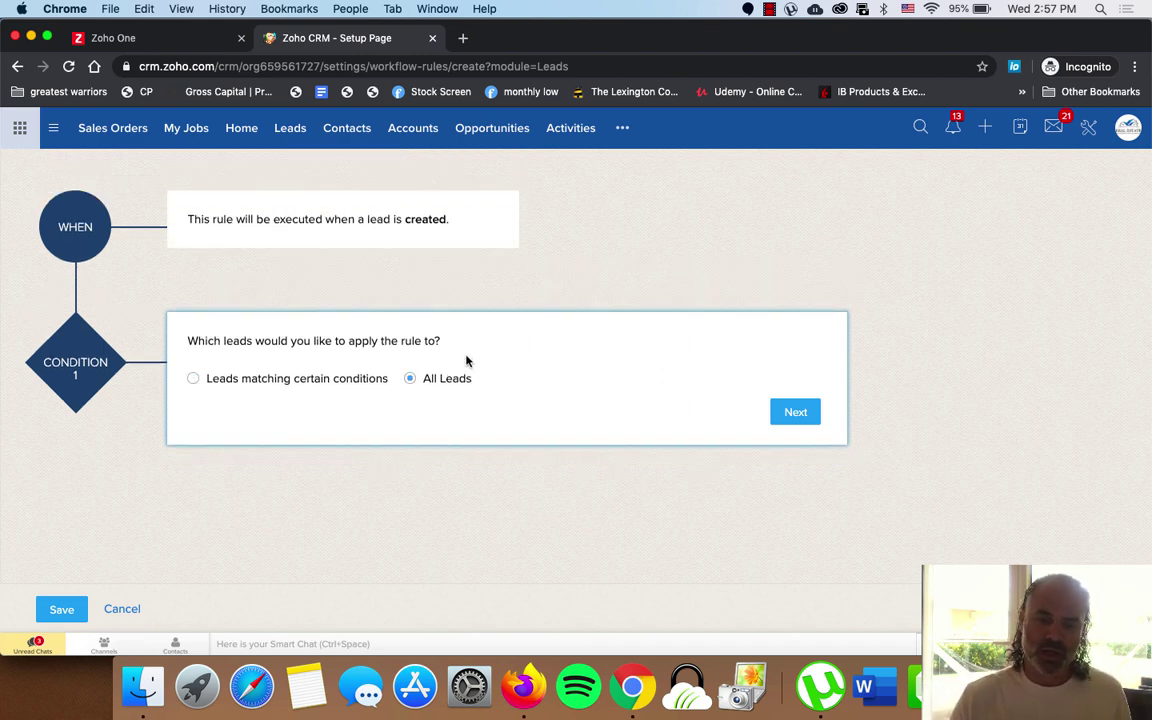
Add a scheduled action 1 hour after the trigger with an email notification
{"action": "left_click", "coordinate": [803, 413]}
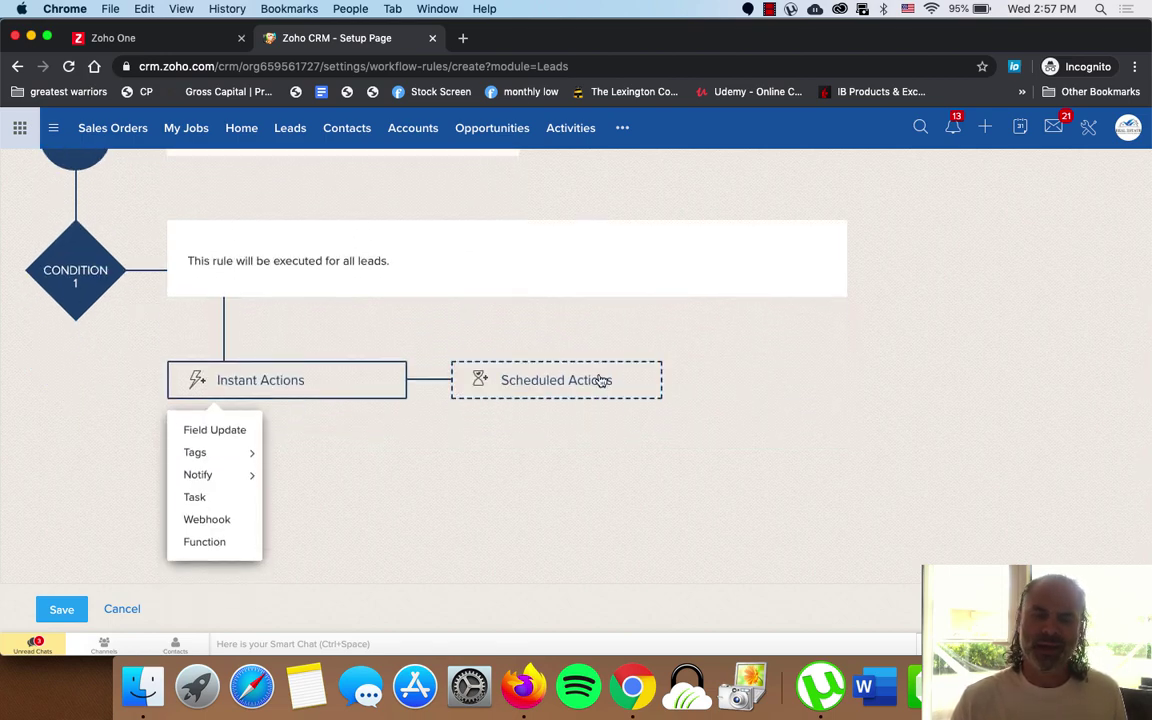
{"action": "left_click", "coordinate": [548, 390]}
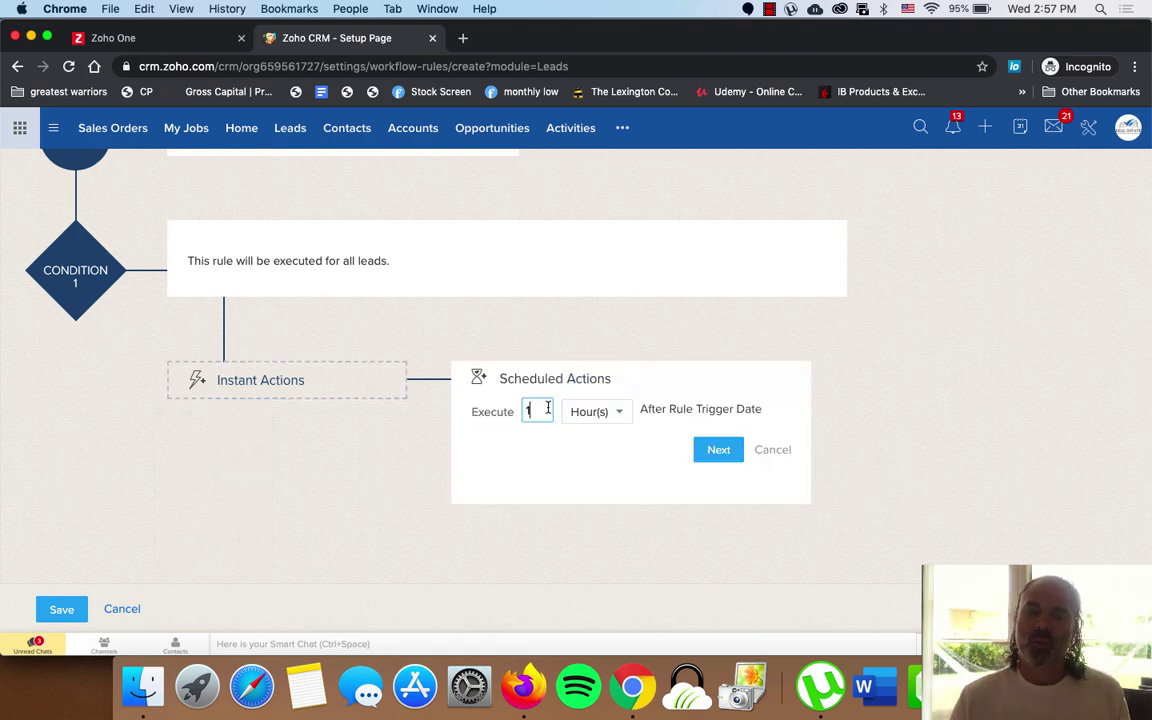
{"action": "left_click", "coordinate": [717, 452]}
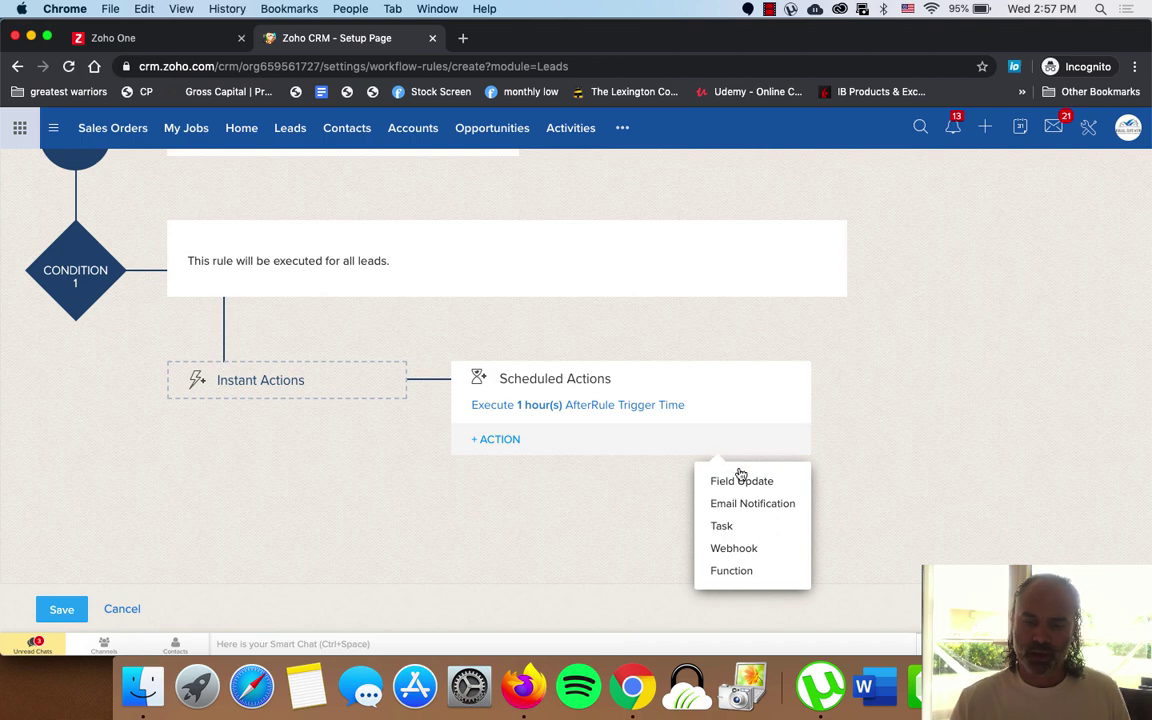
{"action": "left_click", "coordinate": [746, 504]}
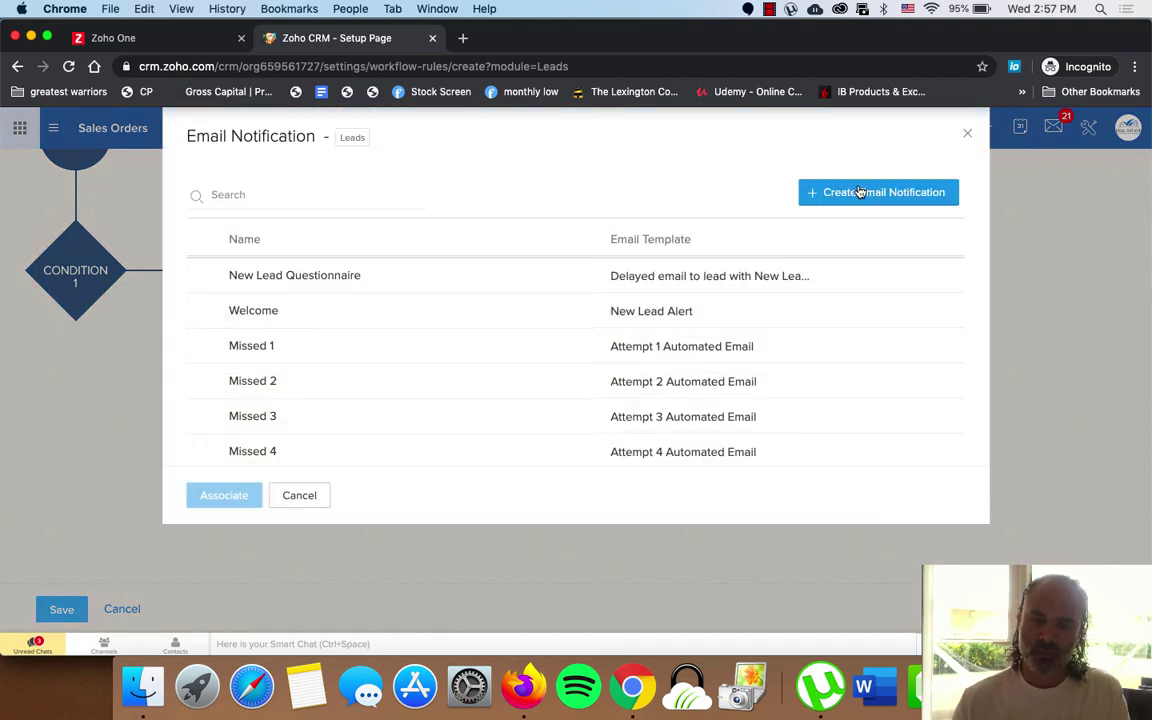
Create email notification 'Drip 1' to the lead's Email, Drip 1 template, from Record Owner's Email
{"action": "left_click", "coordinate": [859, 192]}
{"action": "left_click", "coordinate": [696, 200]}
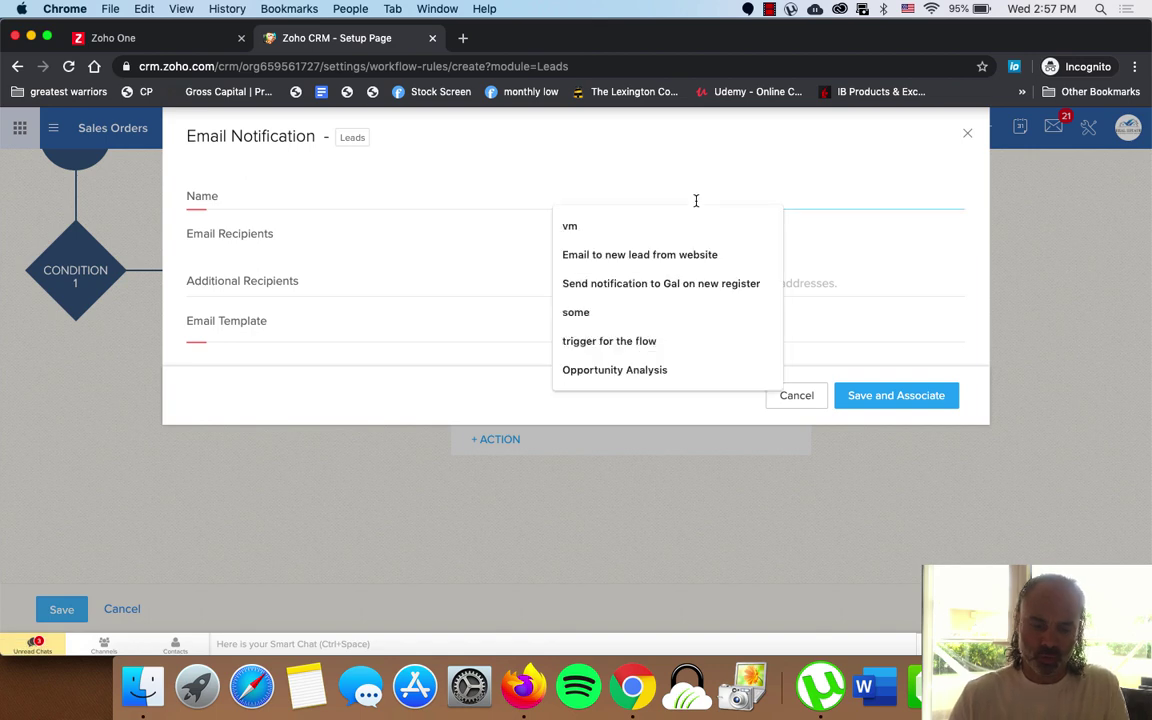
{"action": "type", "text": "Drip 1"}
{"action": "left_click", "coordinate": [614, 240]}
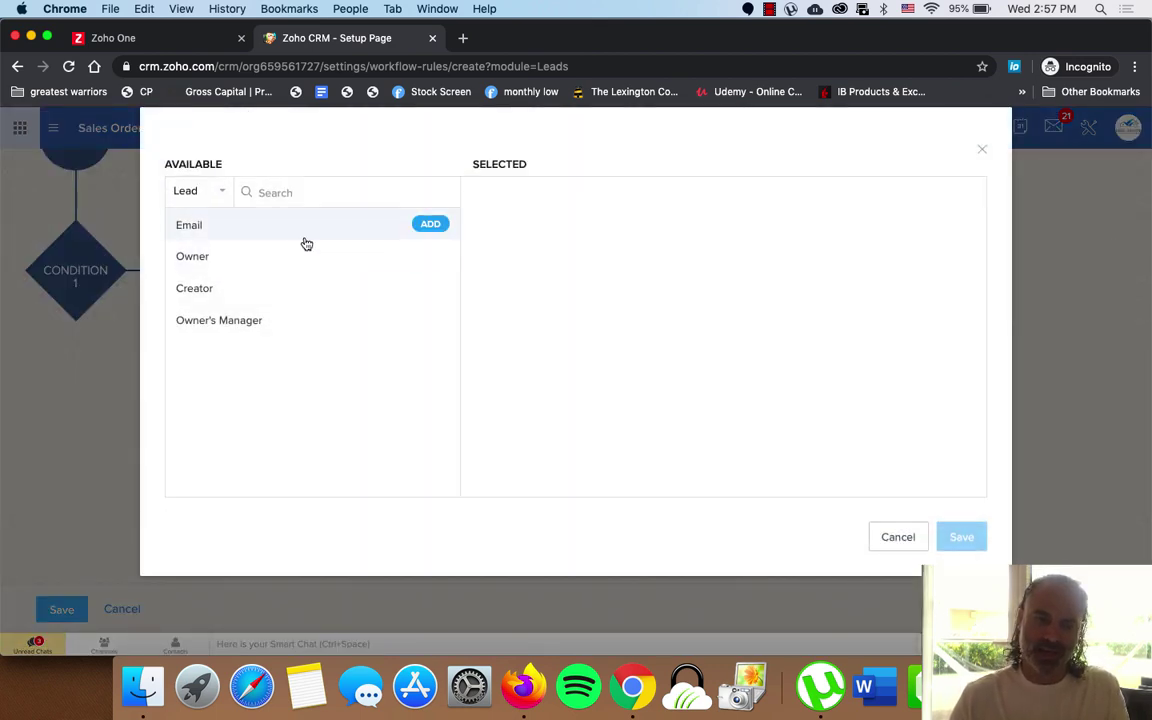
{"action": "left_click", "coordinate": [430, 224]}
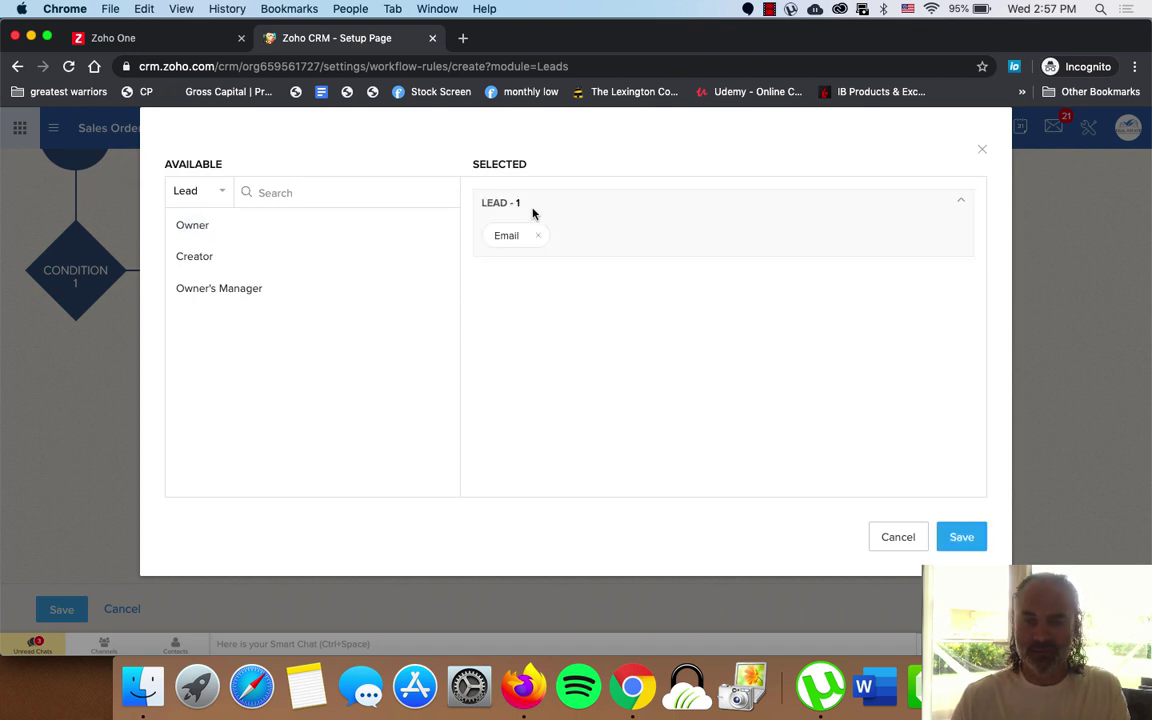
{"action": "left_click", "coordinate": [960, 537]}
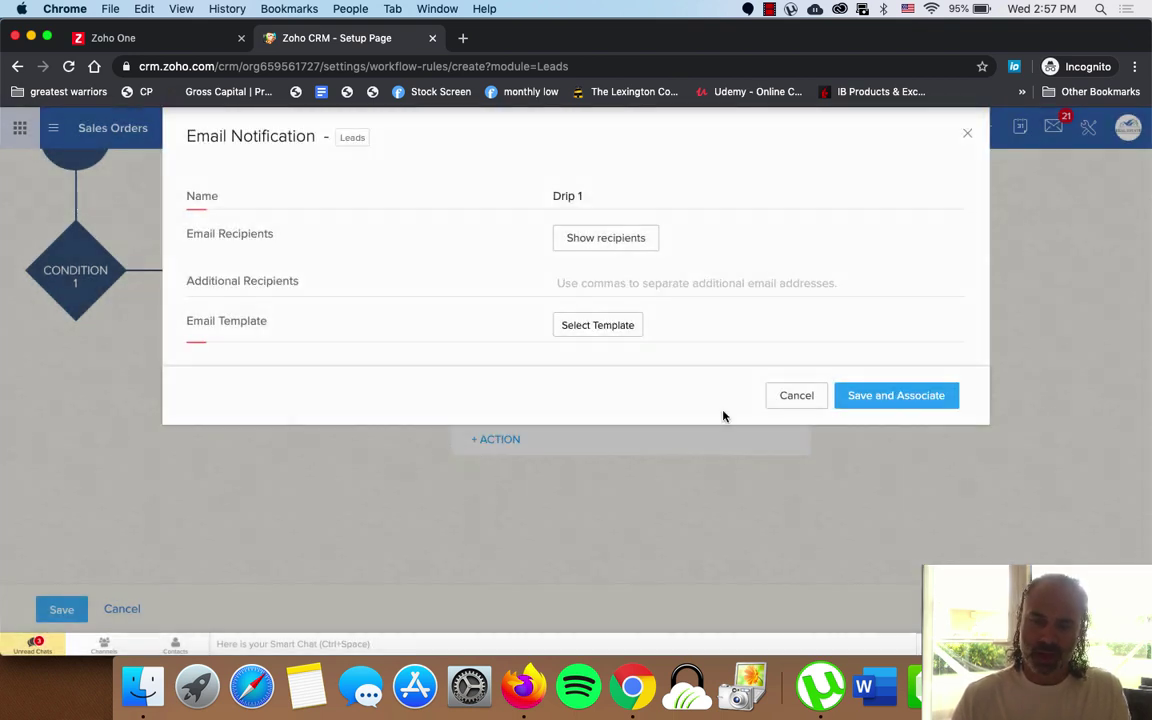
{"action": "left_click", "coordinate": [615, 327]}
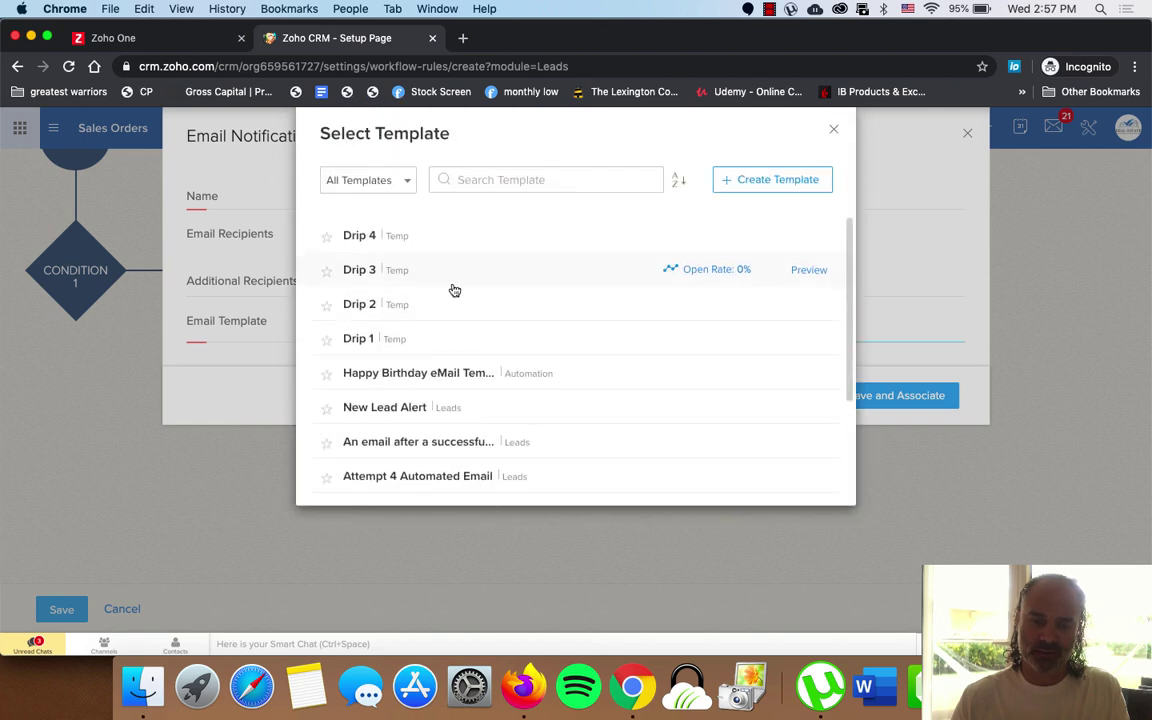
{"action": "left_click", "coordinate": [354, 338]}
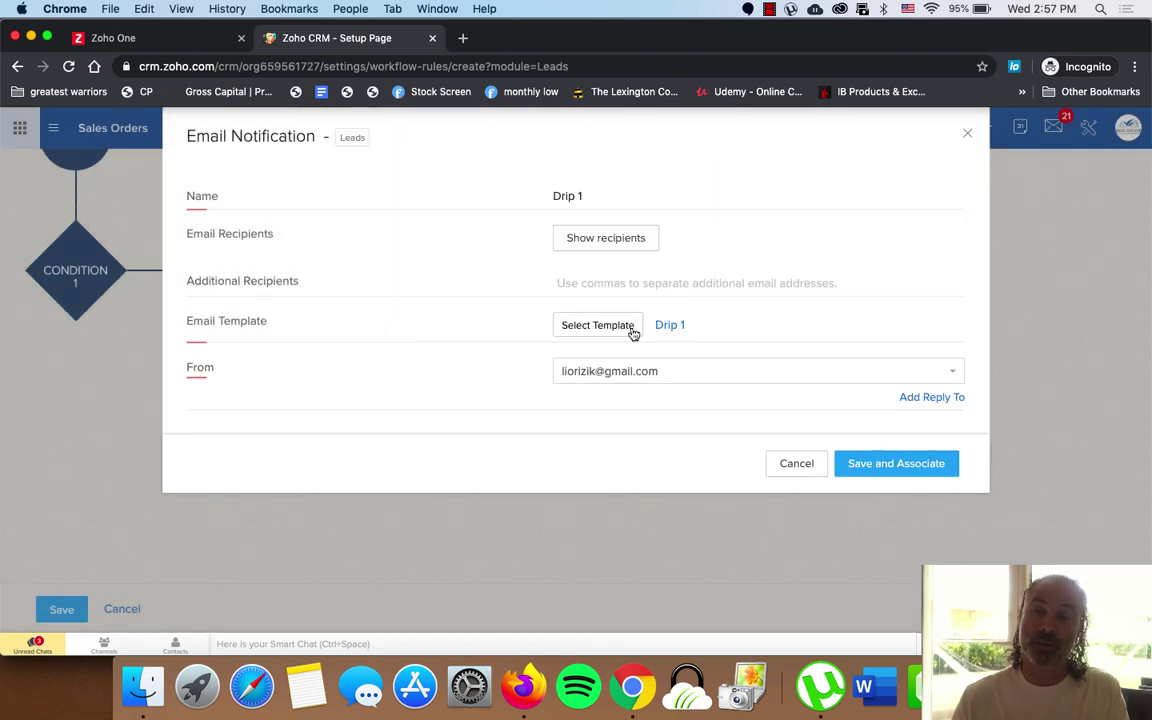
{"action": "left_click", "coordinate": [627, 373]}
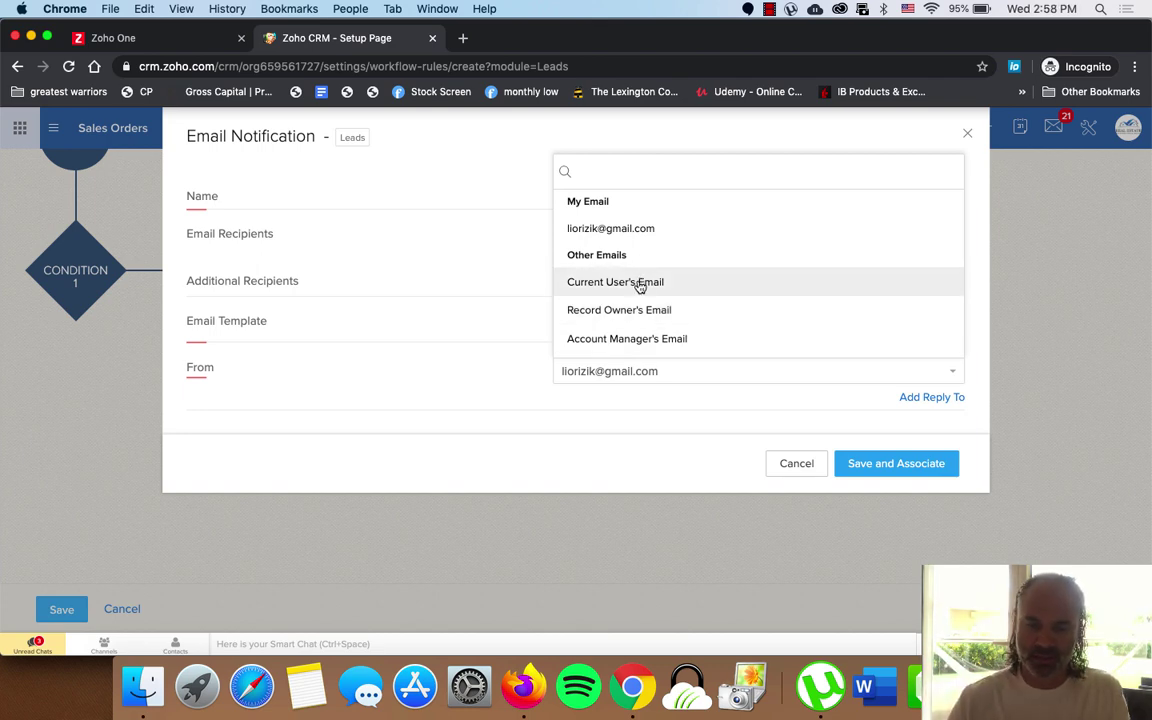
{"action": "left_click", "coordinate": [690, 311]}
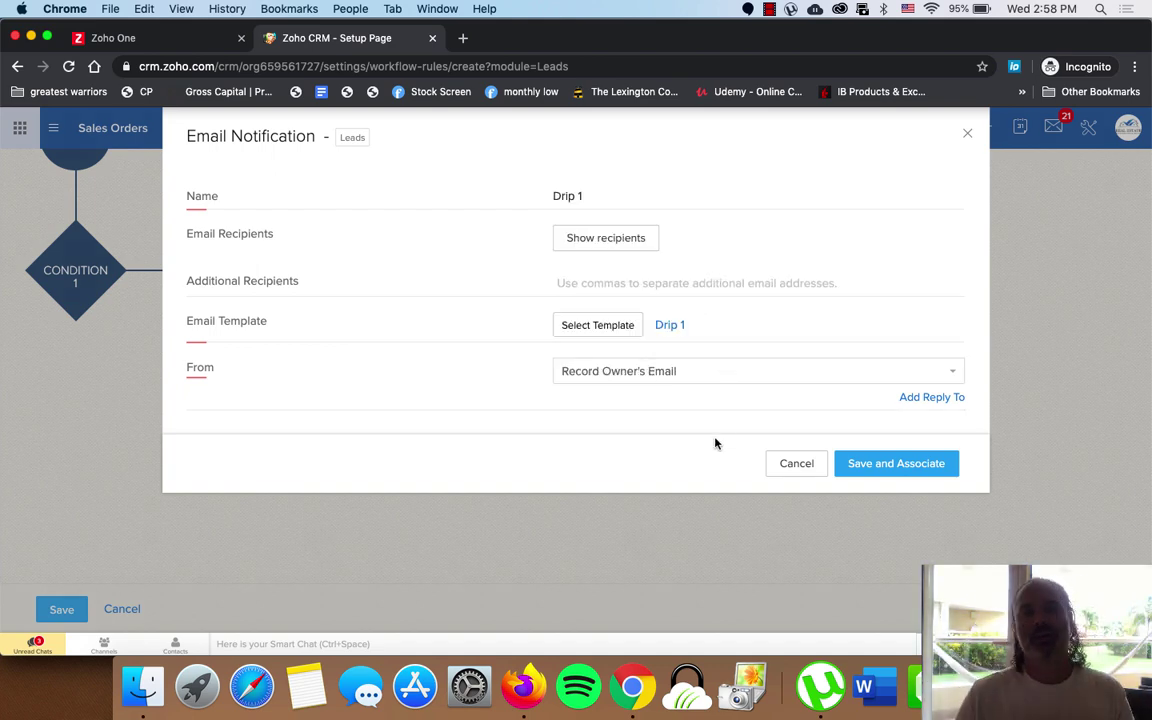
{"action": "left_click", "coordinate": [897, 461]}
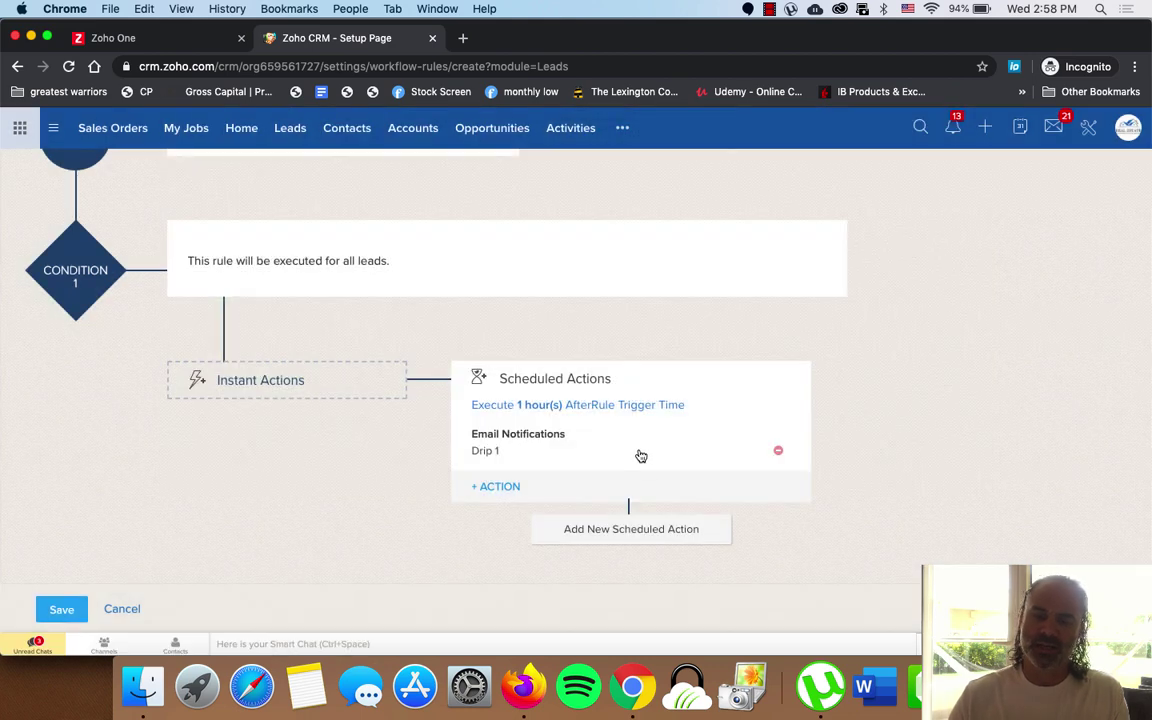
Add a second scheduled action 2 days after the trigger with an email notification
{"action": "scroll", "coordinate": [637, 454], "scroll_direction": "down", "scroll_amount": 2}
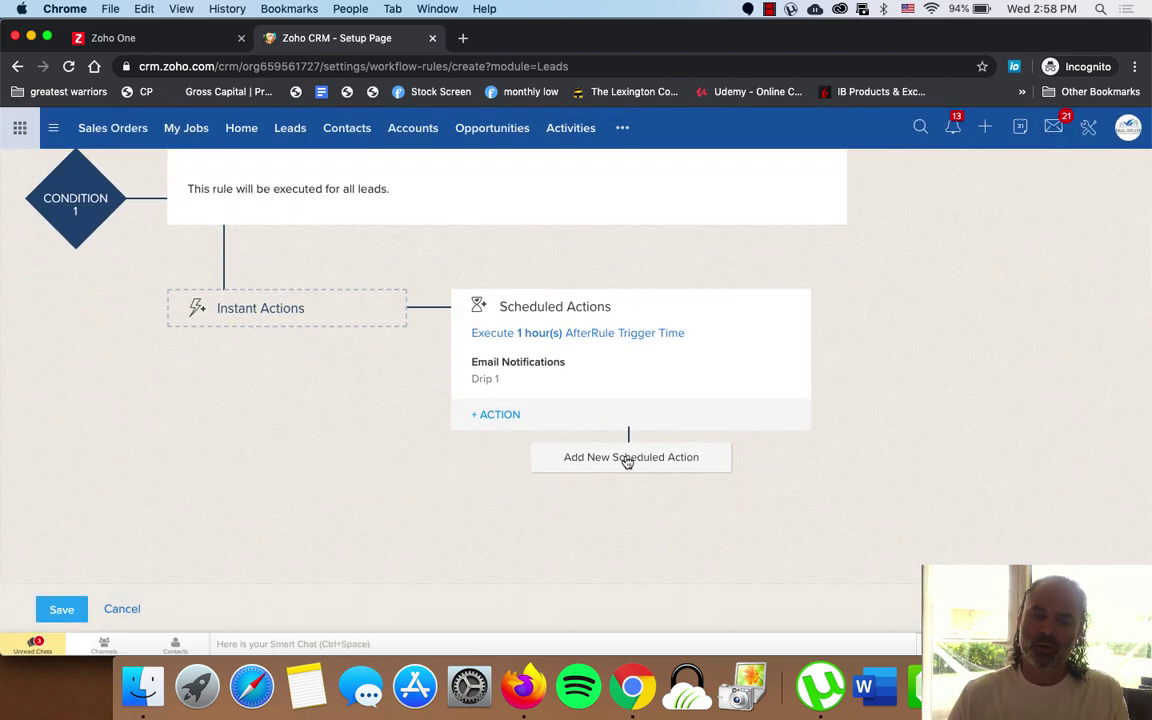
{"action": "left_click", "coordinate": [653, 457]}
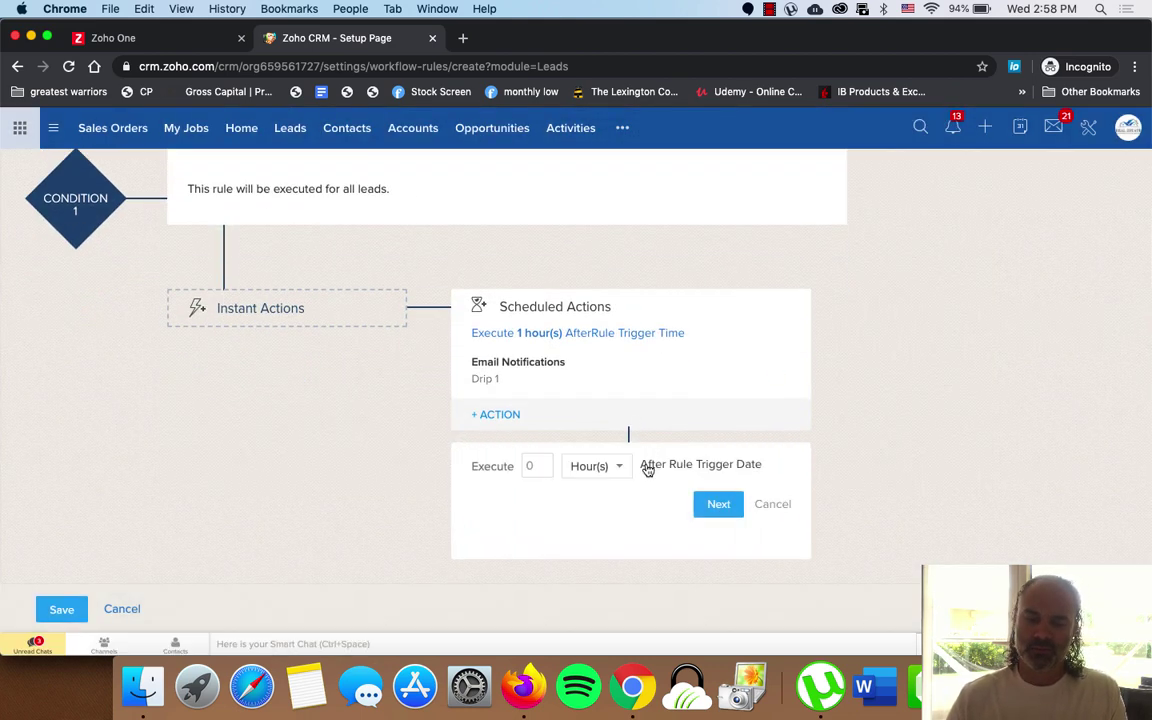
{"action": "left_click", "coordinate": [592, 466]}
{"action": "left_click", "coordinate": [600, 521]}
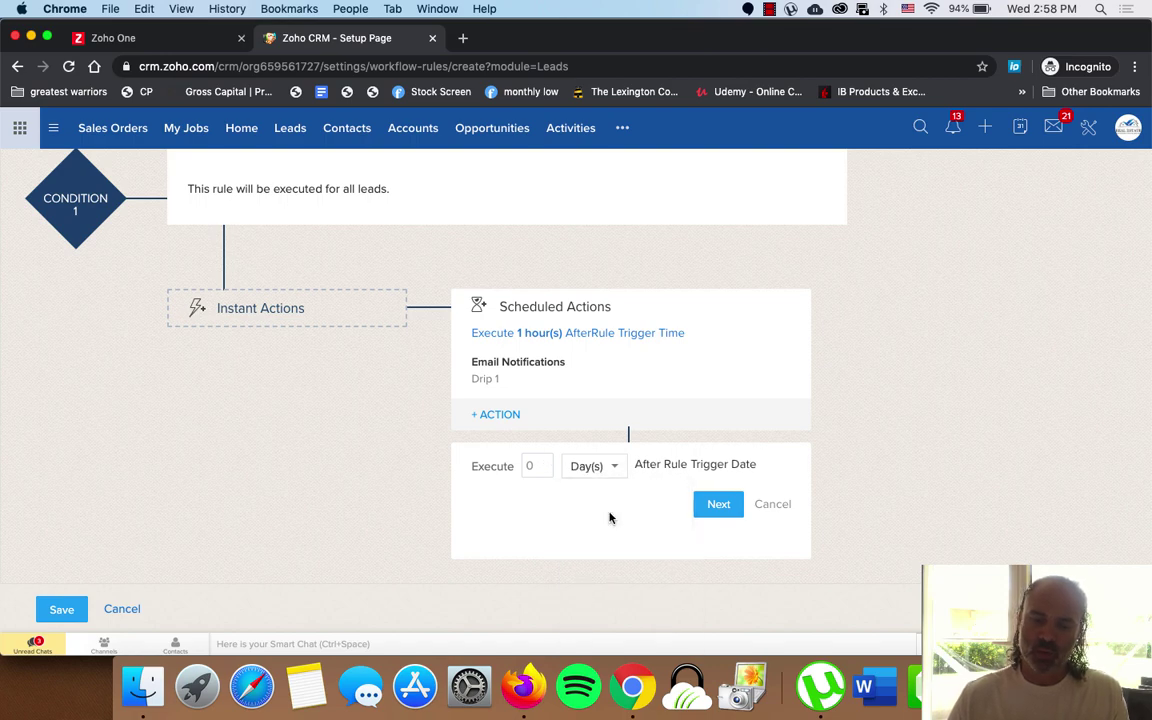
{"action": "left_click", "coordinate": [533, 466]}
{"action": "type", "text": "2"}
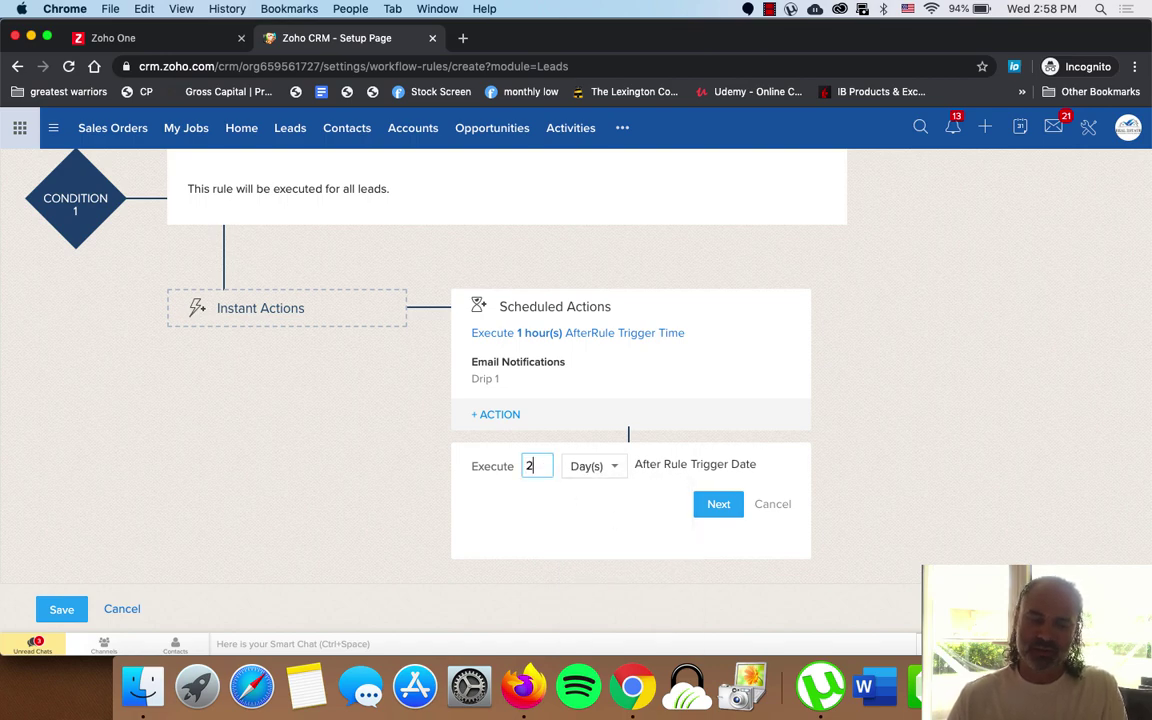
{"action": "left_click", "coordinate": [716, 504]}
{"action": "left_click", "coordinate": [755, 561]}
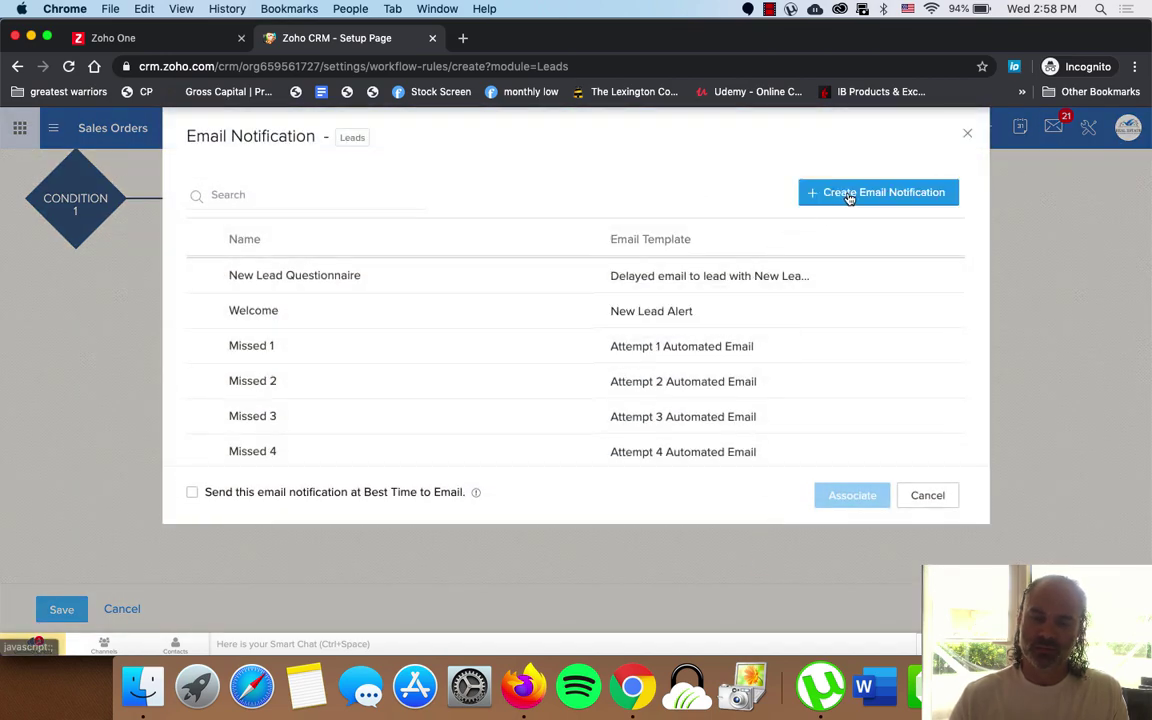
Create email notification 'Drip 2' to the lead's Email, Drip 2 template, from Record Owner's Email
{"action": "left_click", "coordinate": [845, 197]}
{"action": "left_click", "coordinate": [621, 189]}
{"action": "type", "text": "Drip 2"}
{"action": "left_click", "coordinate": [611, 238]}
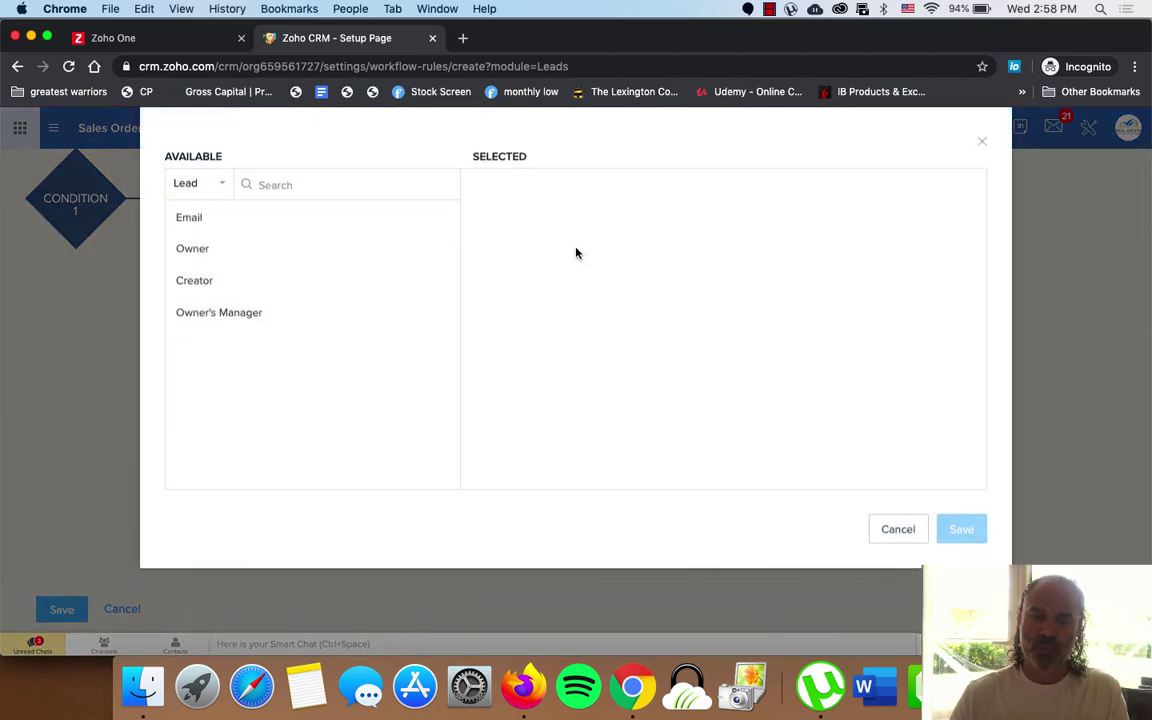
{"action": "left_click", "coordinate": [430, 223]}
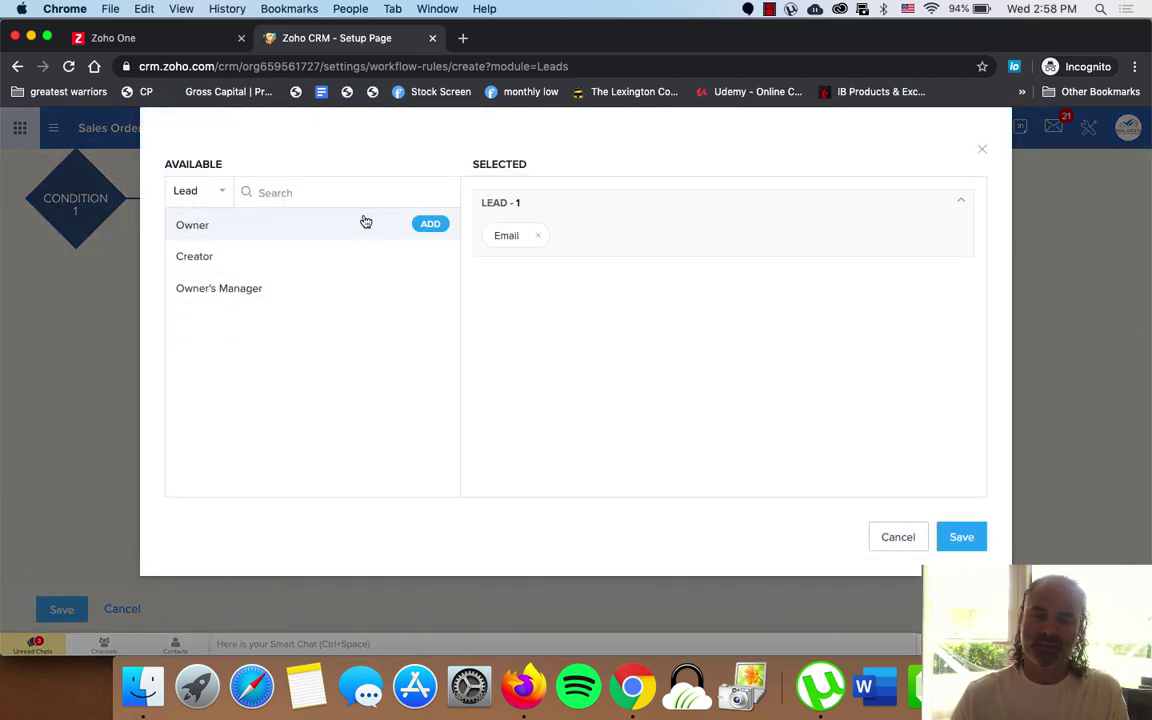
{"action": "left_click", "coordinate": [965, 537]}
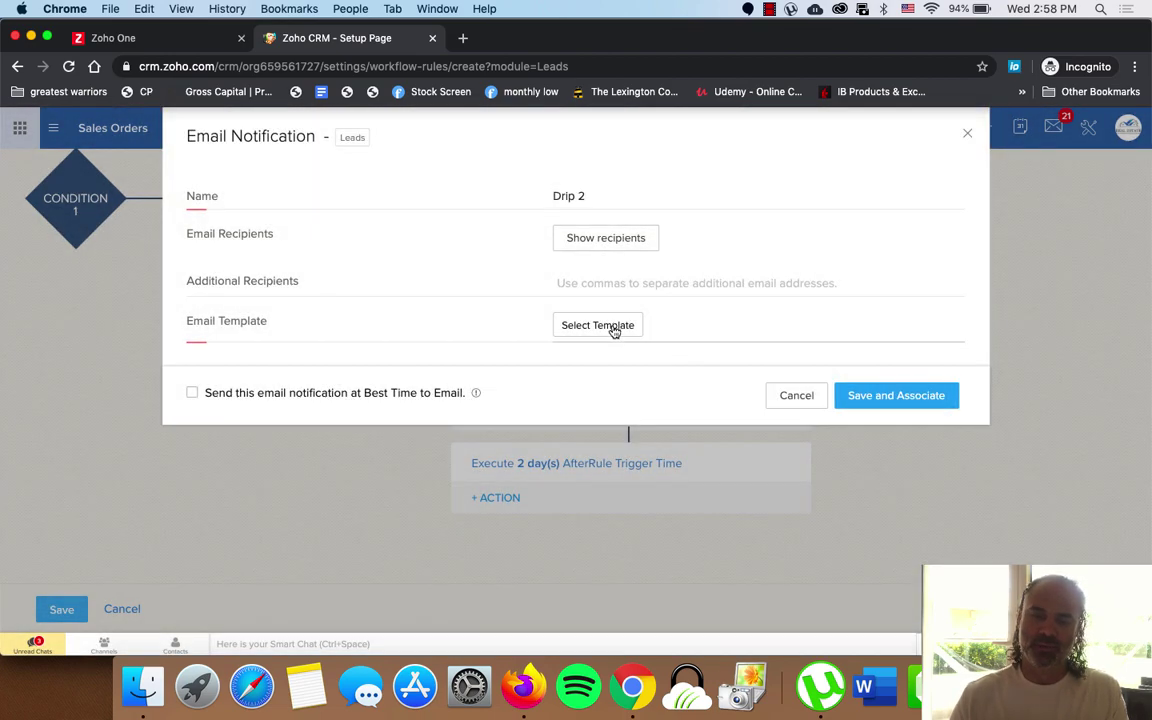
{"action": "left_click", "coordinate": [614, 327]}
{"action": "left_click", "coordinate": [391, 304]}
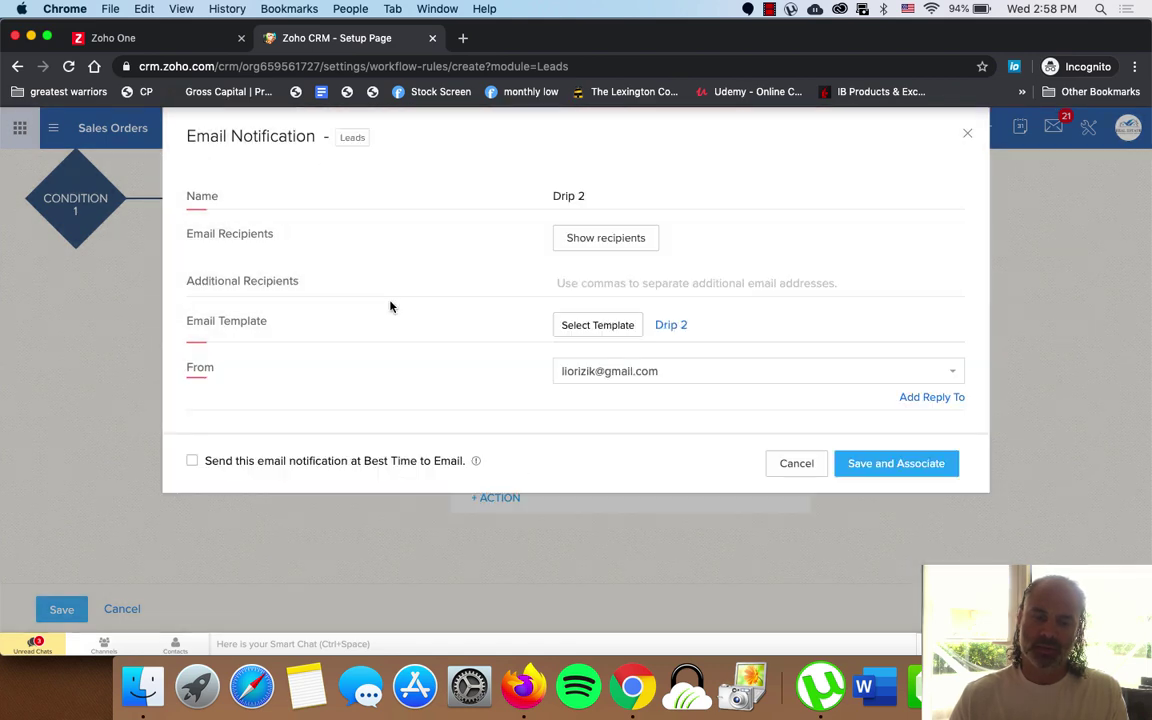
{"action": "left_click", "coordinate": [663, 375]}
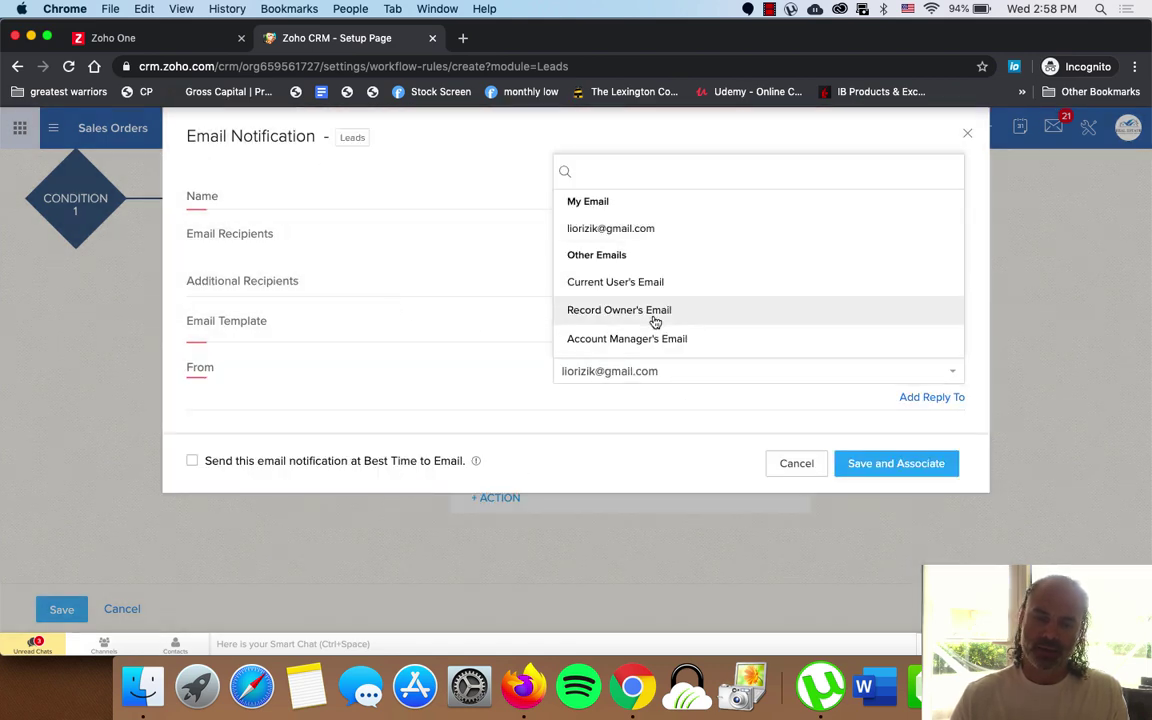
{"action": "left_click", "coordinate": [652, 316]}
{"action": "left_click", "coordinate": [873, 464]}
{"action": "scroll", "coordinate": [700, 407], "scroll_direction": "down", "scroll_amount": 3}
Add a third scheduled action with a 4-day delay after the trigger
{"action": "left_click", "coordinate": [663, 417]}
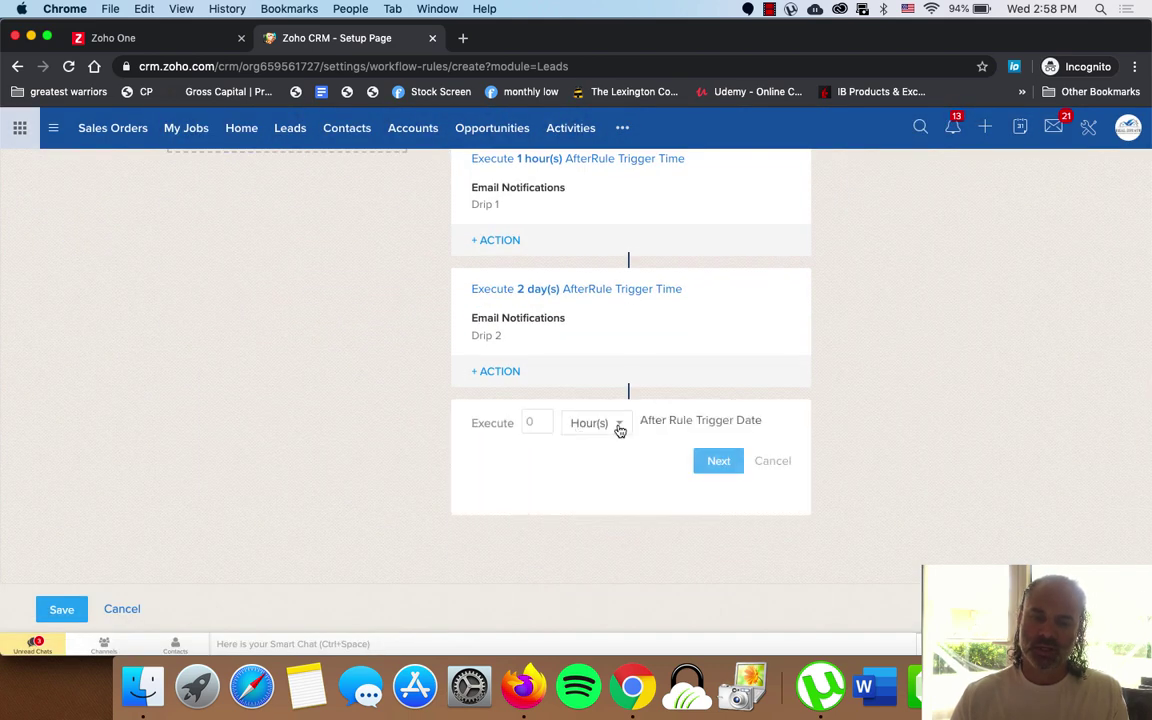
{"action": "left_click", "coordinate": [588, 423]}
{"action": "left_click", "coordinate": [619, 480]}
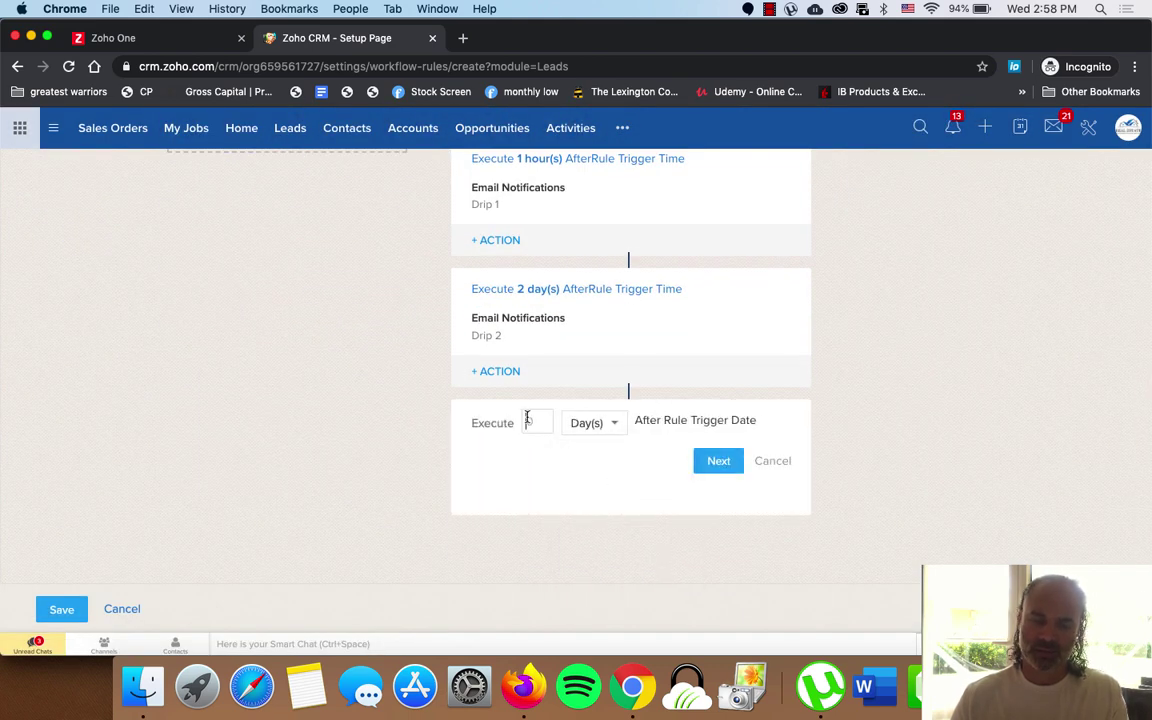
{"action": "left_click", "coordinate": [530, 421]}
{"action": "type", "text": "4"}
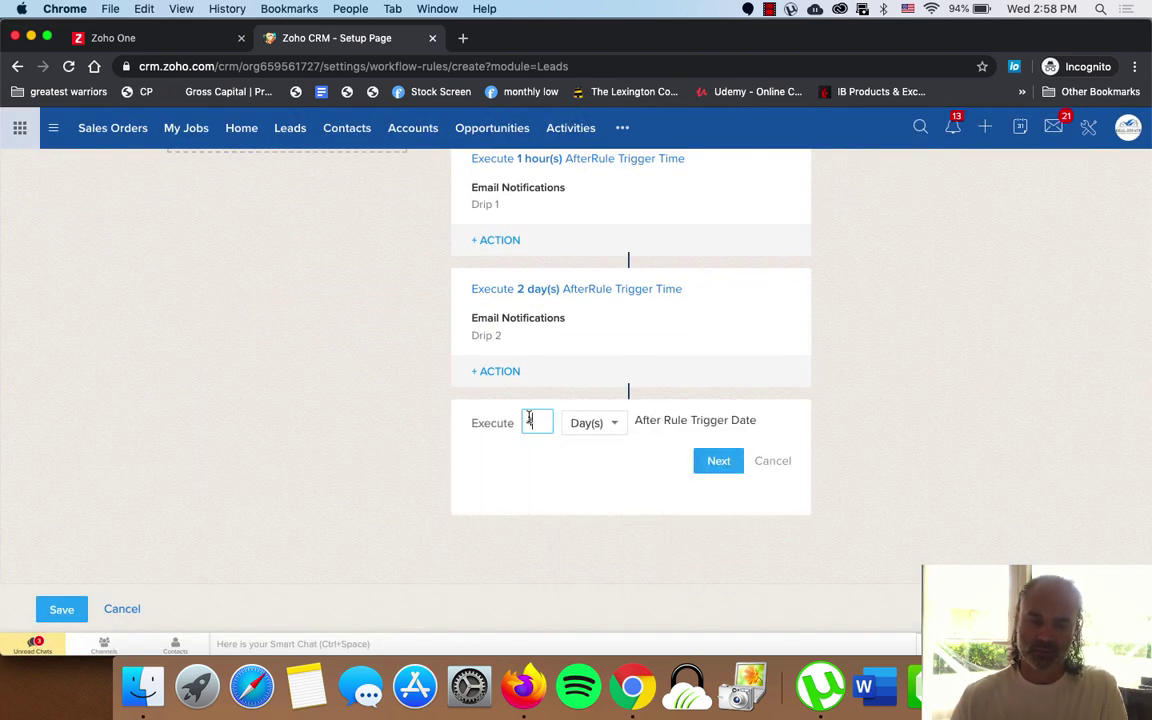
{"action": "left_click", "coordinate": [716, 459]}
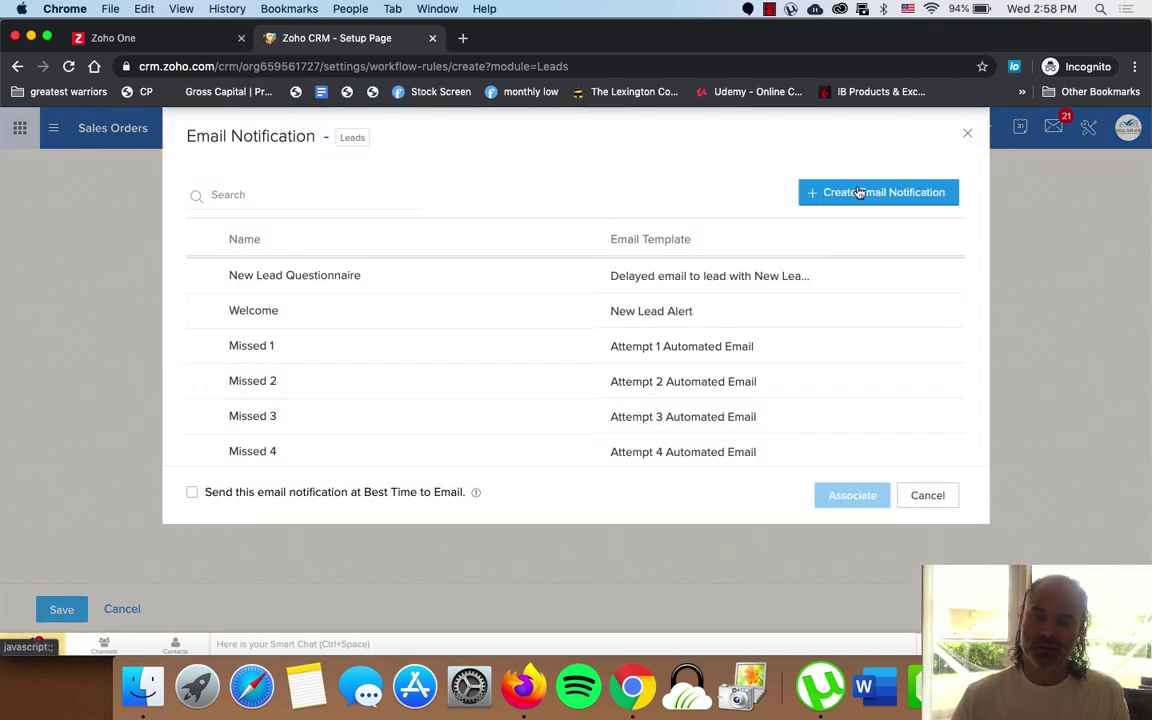
Create email notification 'Drip 3' to the lead's Email, Drip 3 template, from Record Owner's Email
{"action": "left_click", "coordinate": [858, 192]}
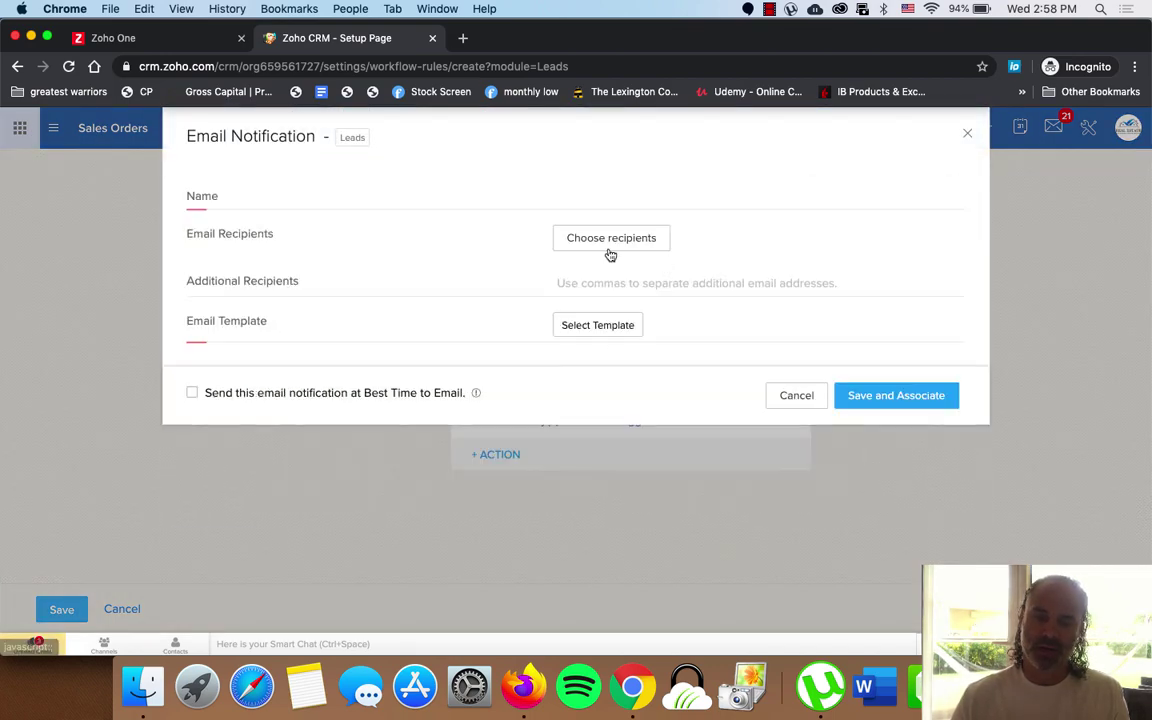
{"action": "left_click", "coordinate": [668, 196]}
{"action": "type", "text": "Drip 3"}
{"action": "left_click", "coordinate": [614, 237]}
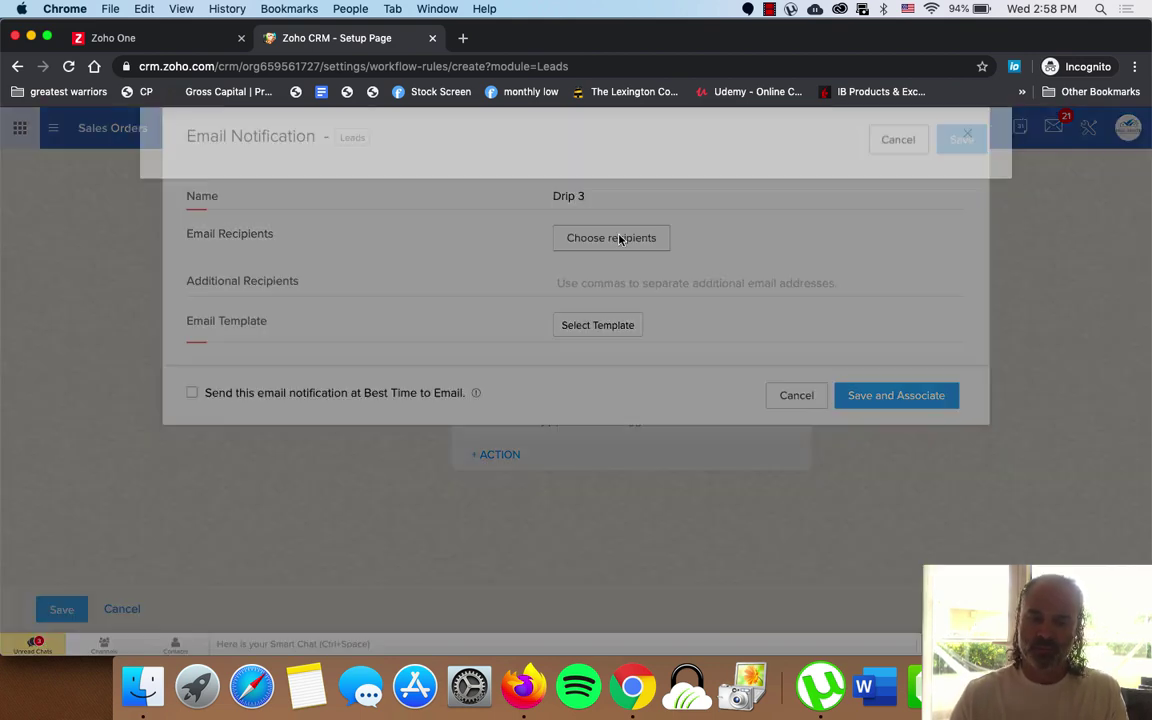
{"action": "left_click", "coordinate": [316, 224]}
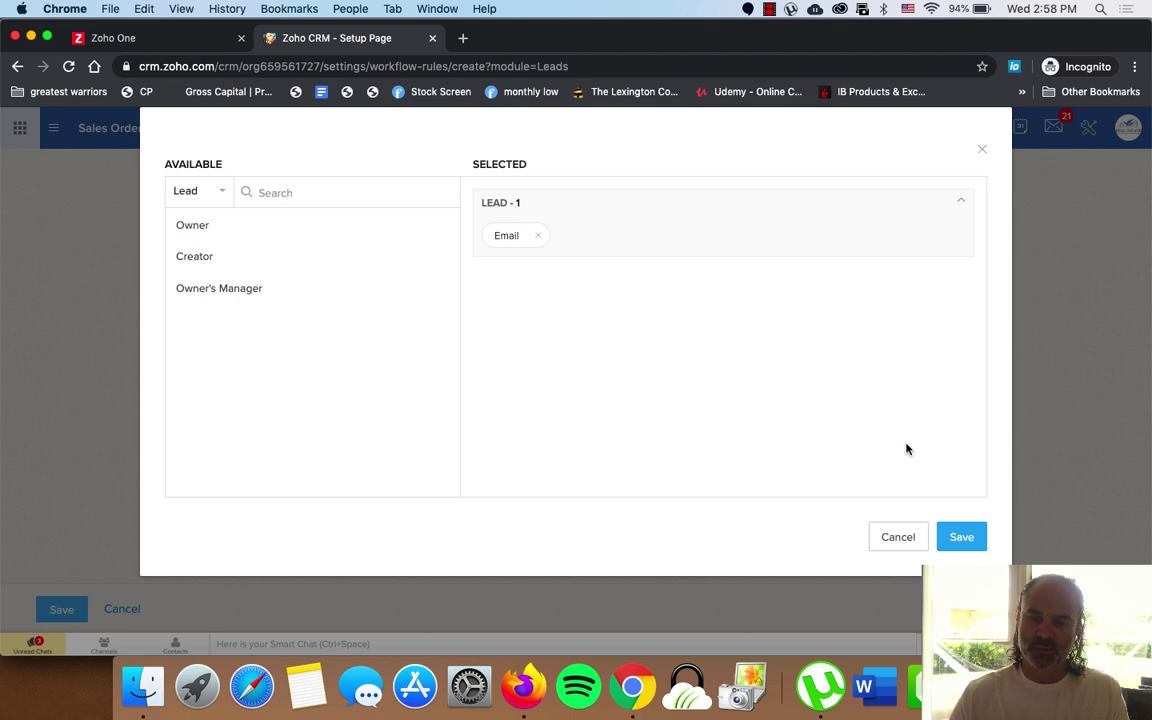
{"action": "left_click", "coordinate": [958, 537]}
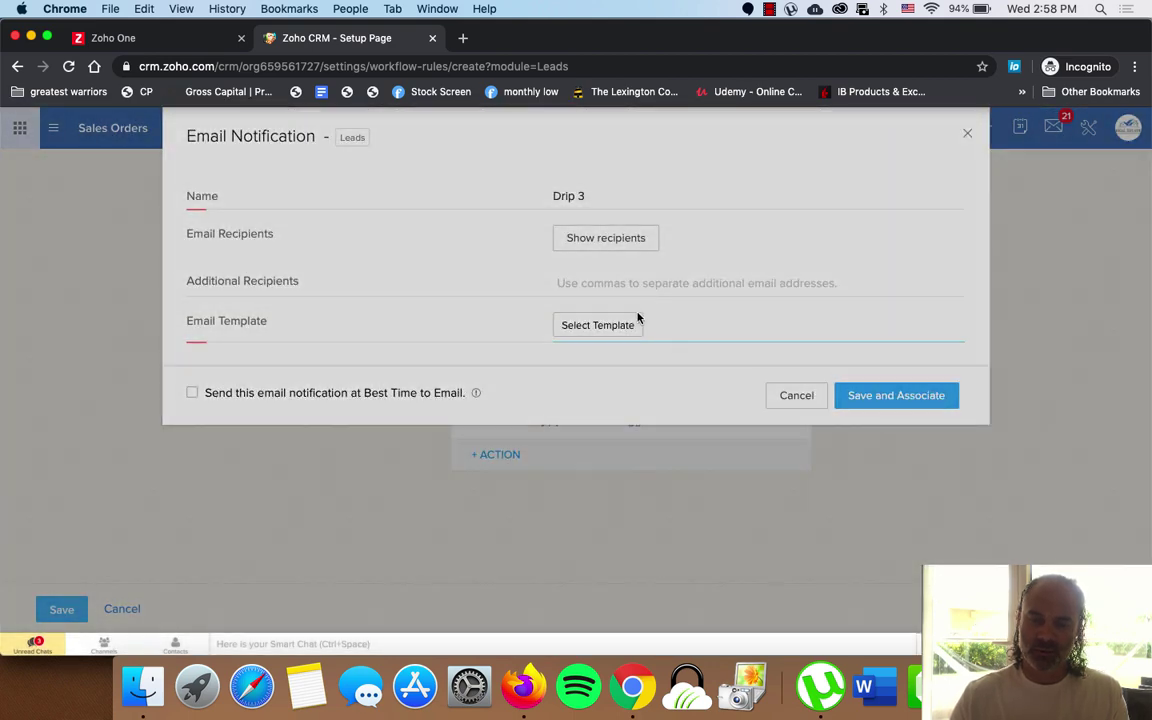
{"action": "left_click", "coordinate": [638, 323]}
{"action": "left_click", "coordinate": [396, 273]}
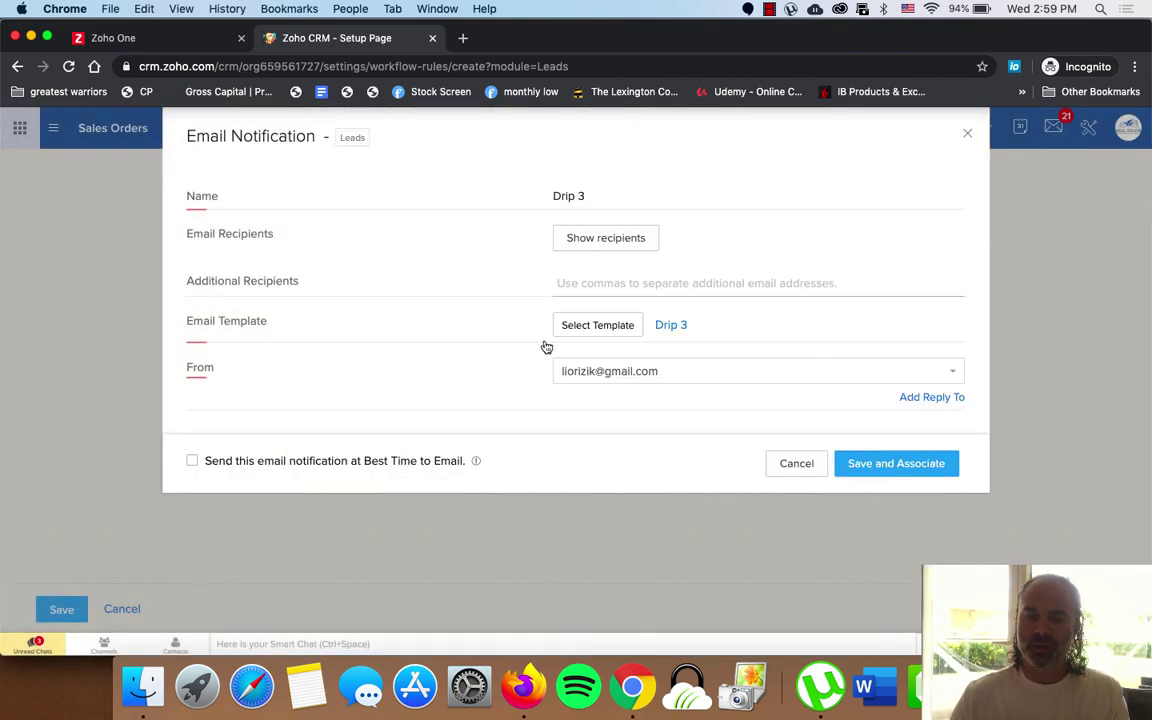
{"action": "left_click", "coordinate": [648, 370]}
{"action": "left_click", "coordinate": [633, 380]}
{"action": "left_click", "coordinate": [632, 380]}
{"action": "left_click", "coordinate": [630, 314]}
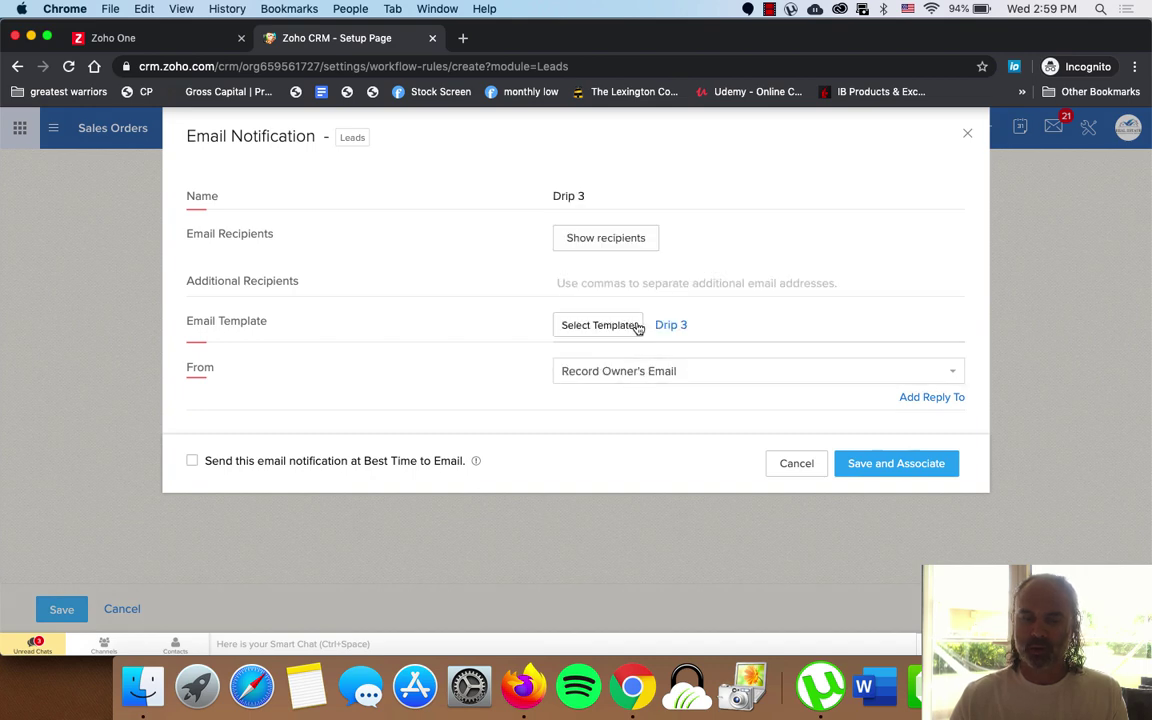
{"action": "left_click", "coordinate": [912, 470]}
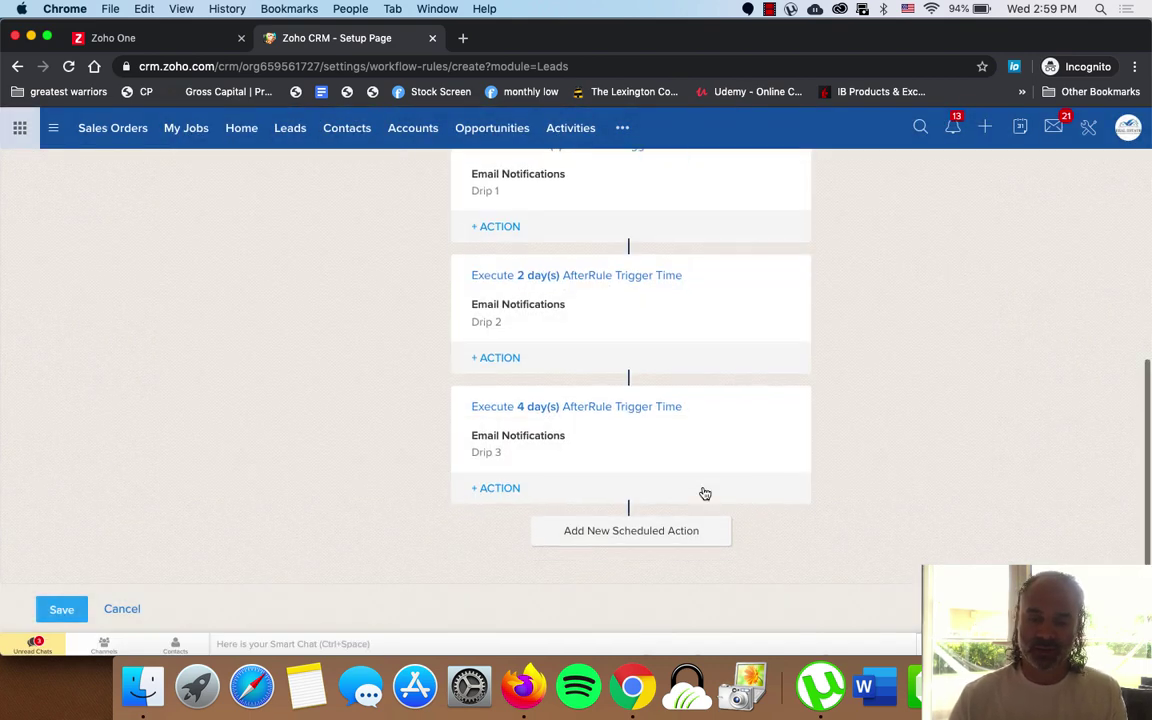
{"action": "scroll", "coordinate": [705, 493], "scroll_direction": "down", "scroll_amount": 1}
{"action": "left_click", "coordinate": [661, 458]}
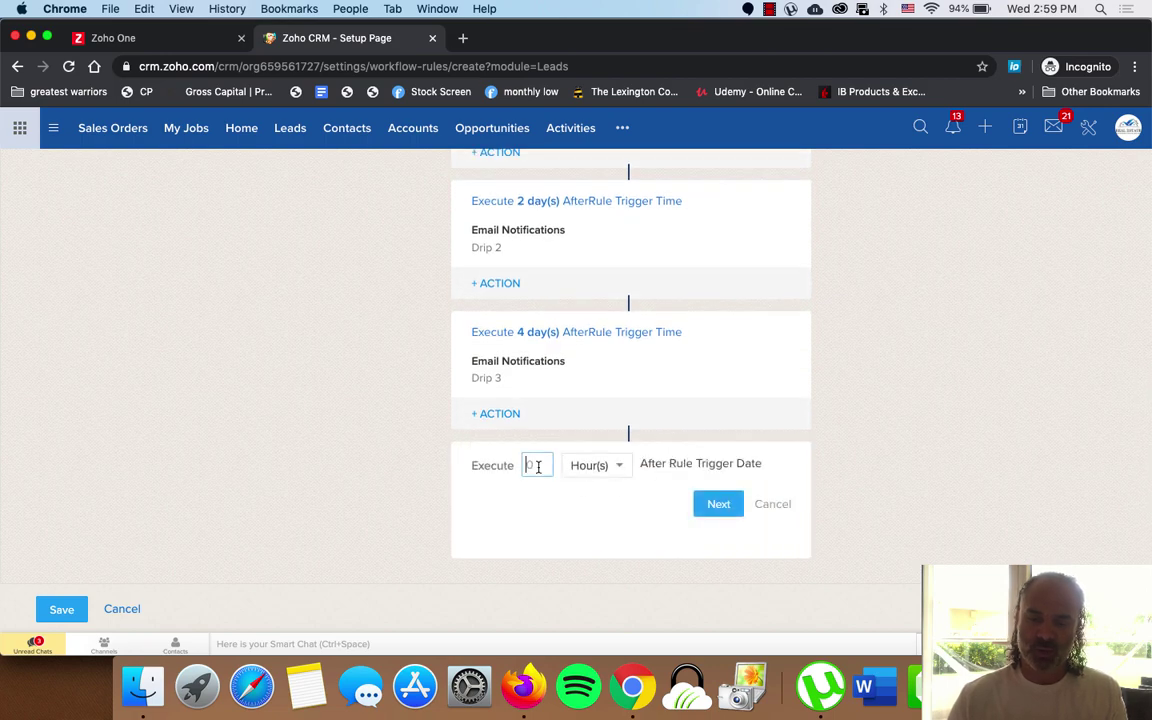
Set the fourth scheduled action's delay to 6 days instead of hours
{"action": "type", "text": "6"}
{"action": "left_click", "coordinate": [714, 502]}
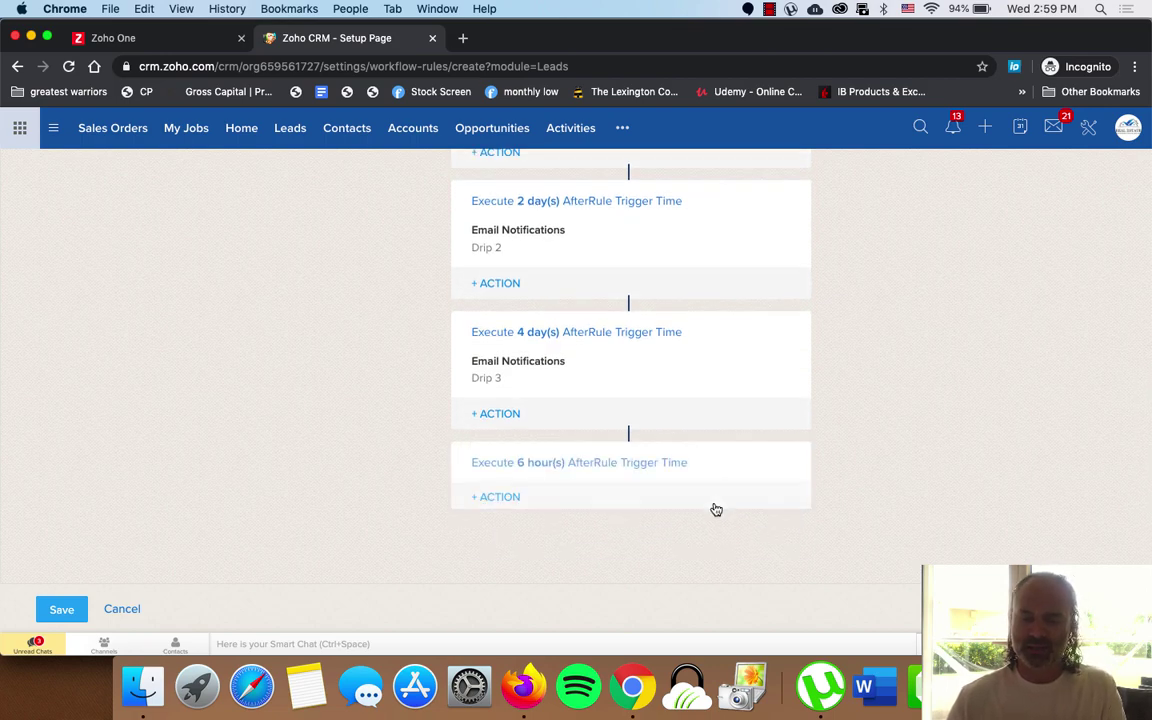
{"action": "left_click", "coordinate": [527, 463]}
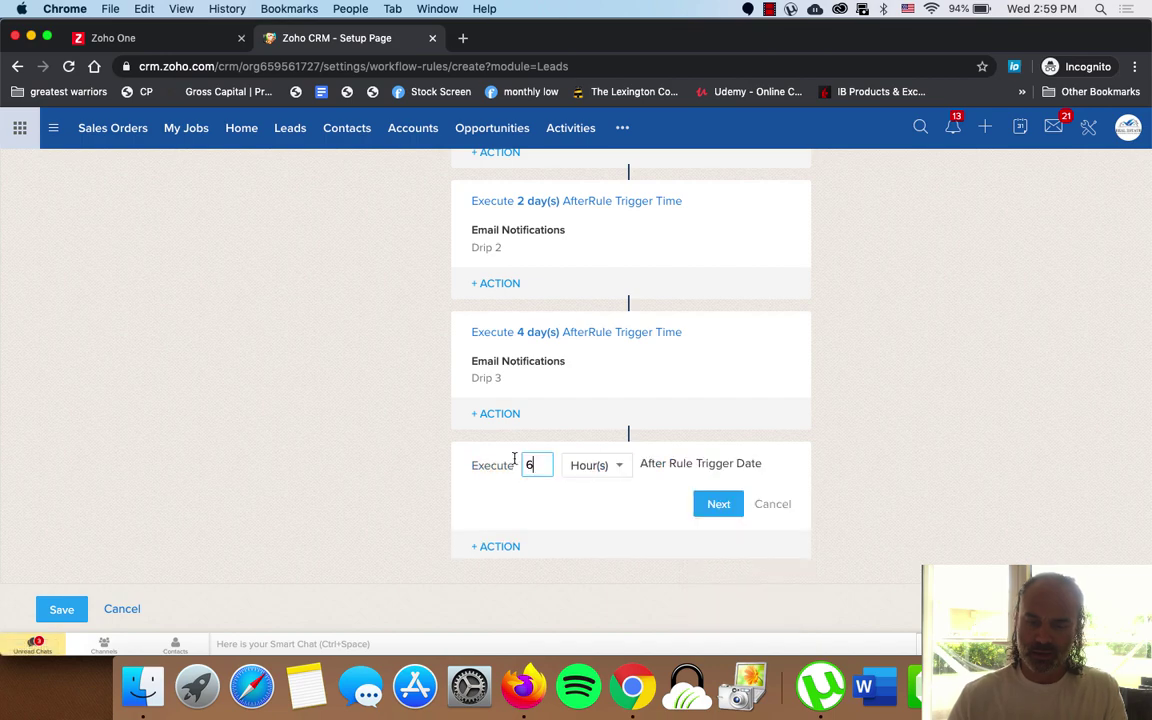
{"action": "left_click", "coordinate": [612, 467]}
{"action": "left_click", "coordinate": [606, 520]}
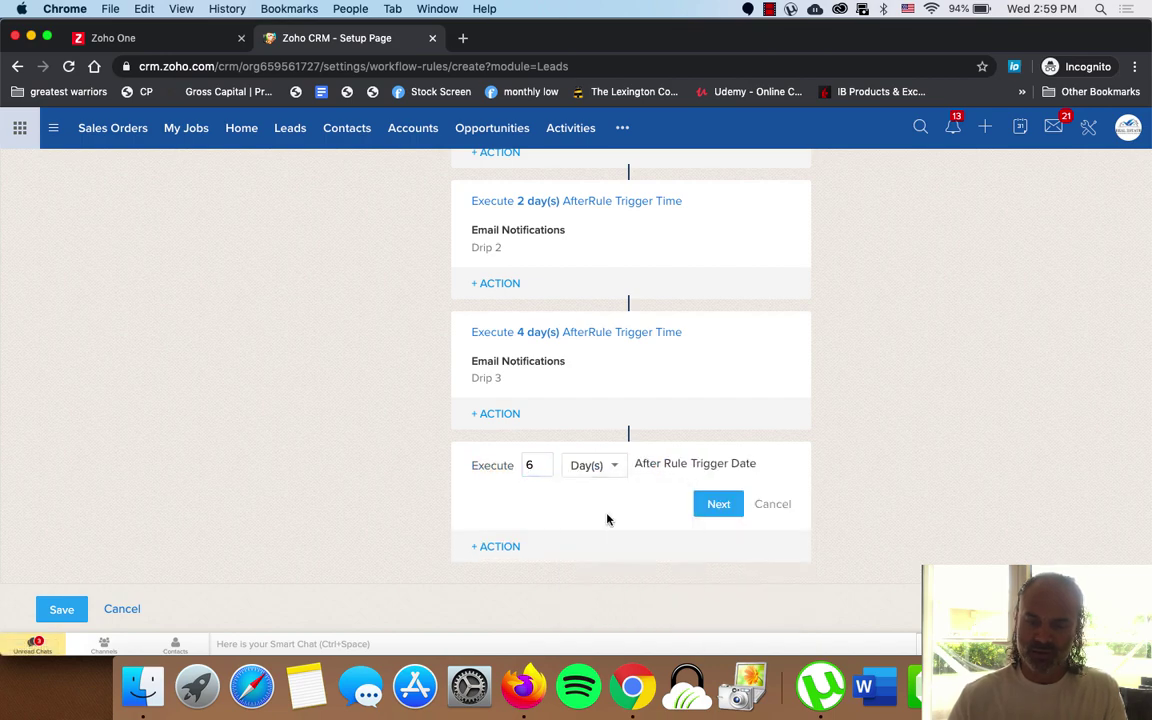
{"action": "left_click", "coordinate": [700, 504]}
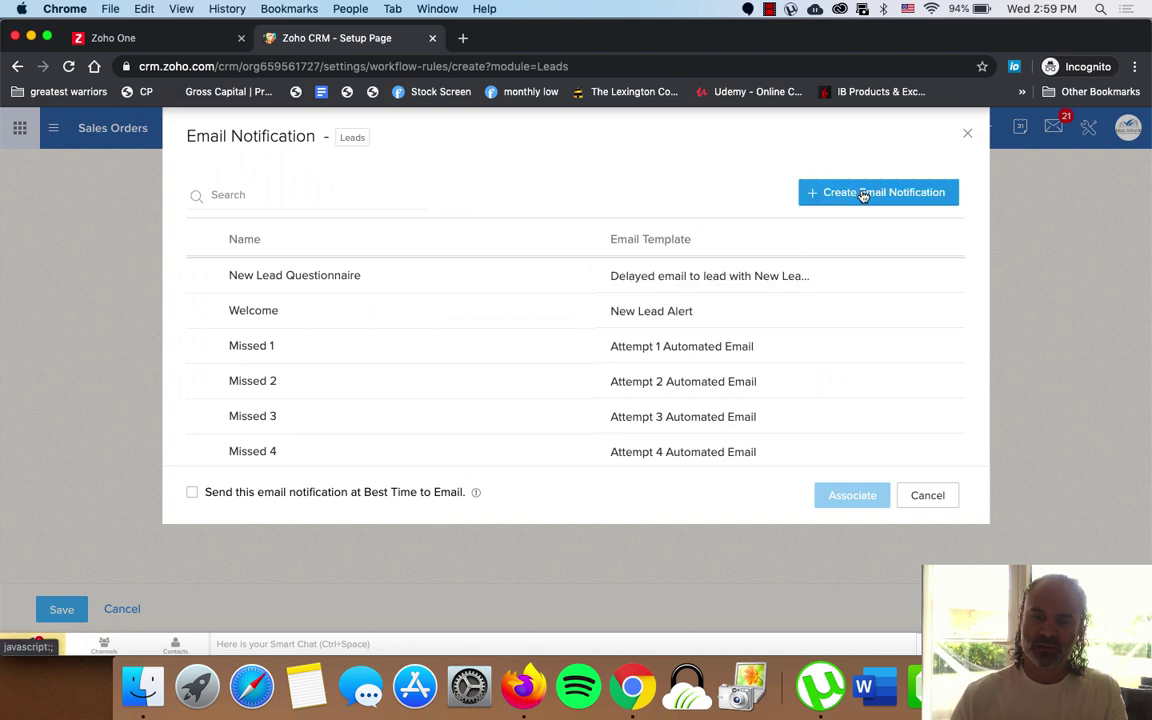
Add email notification 'Drip 4' to Lead Email using the Drip 4 template, from Record Owner's Email
{"action": "left_click", "coordinate": [861, 193]}
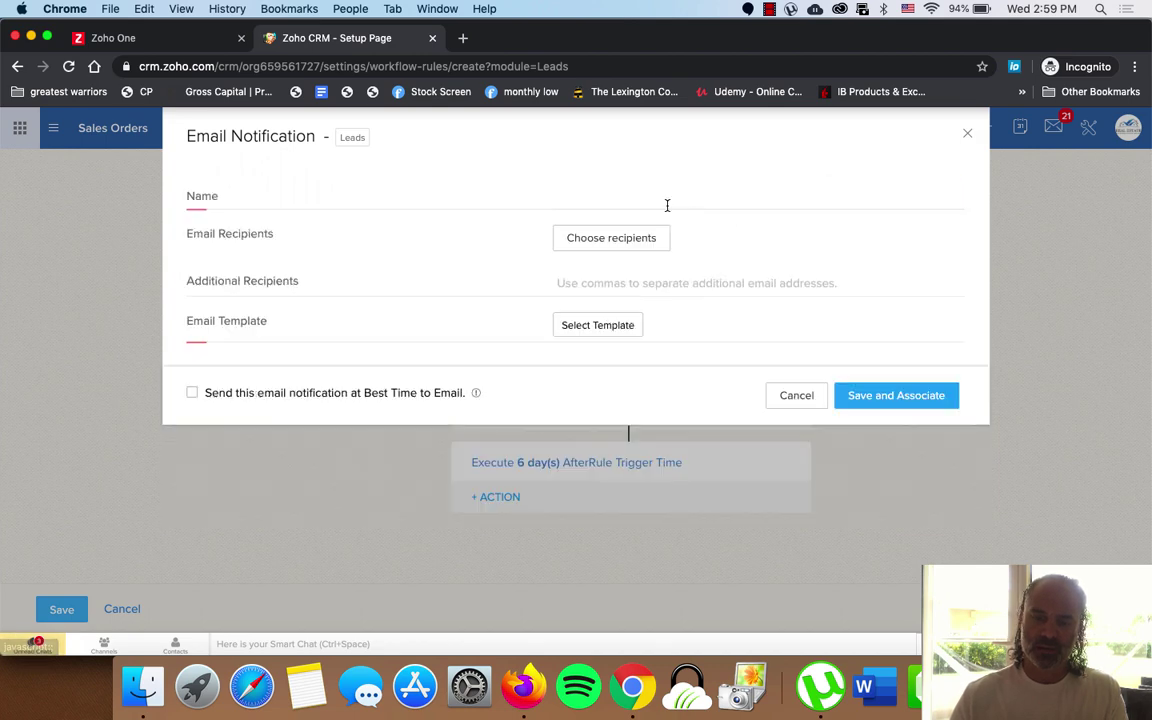
{"action": "left_click", "coordinate": [640, 196]}
{"action": "type", "text": "Drip 4"}
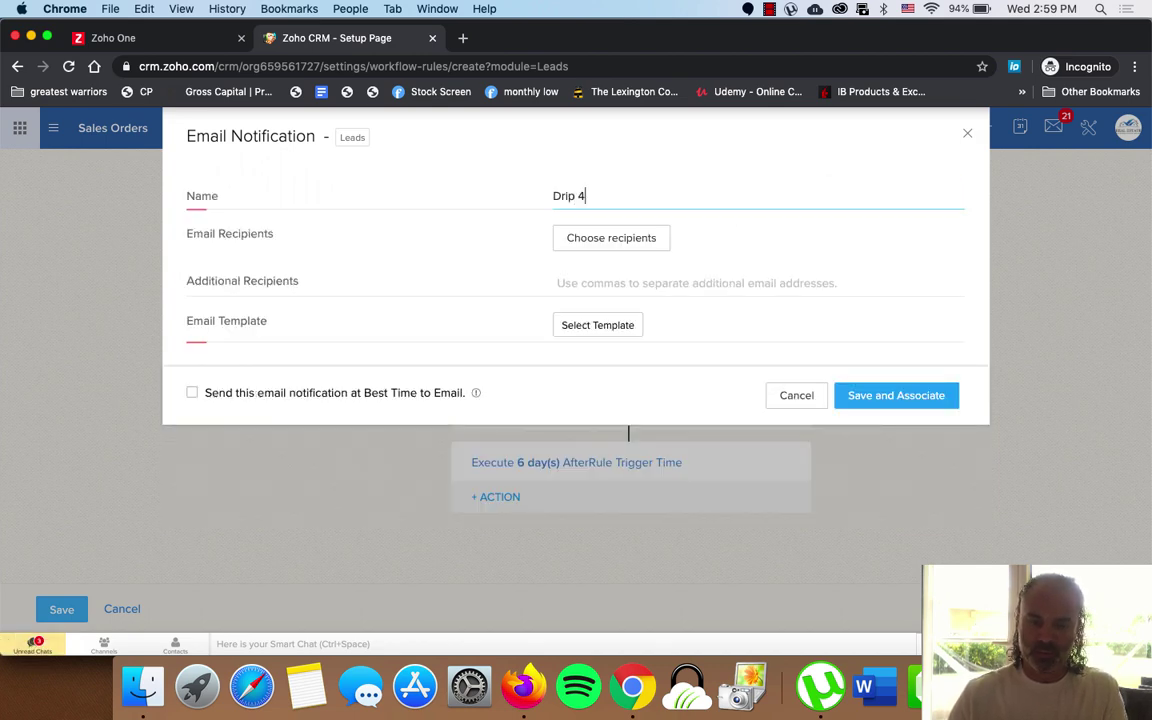
{"action": "left_click", "coordinate": [597, 237]}
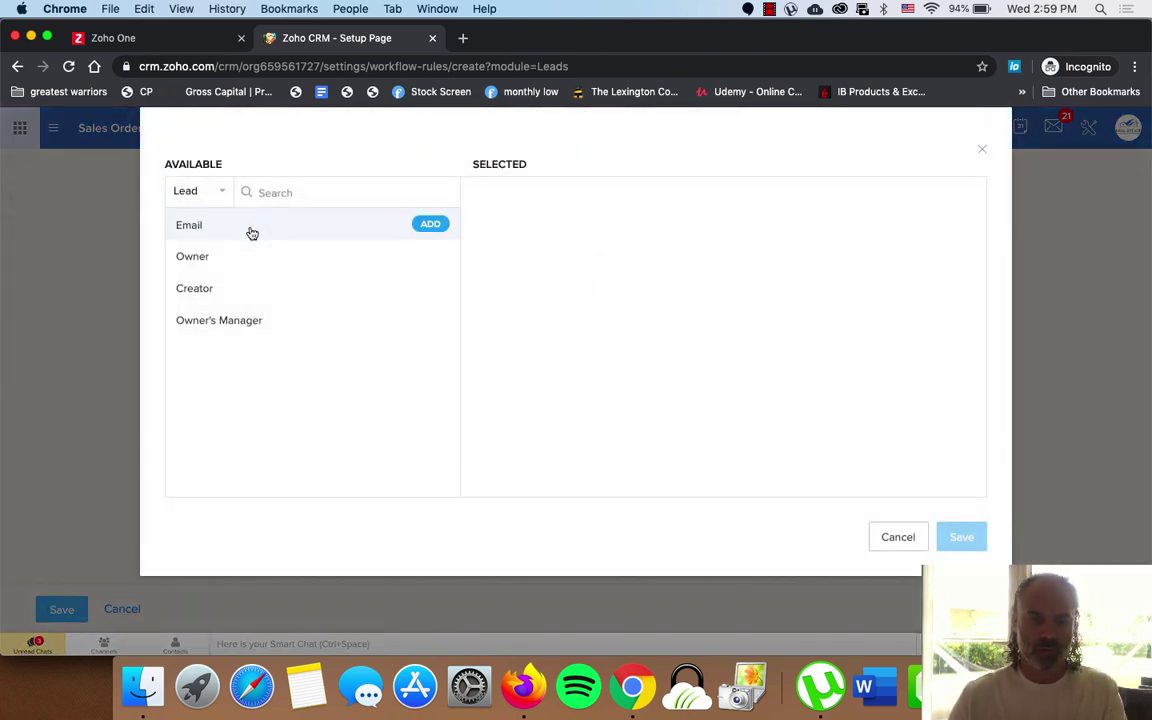
{"action": "left_click", "coordinate": [252, 229]}
{"action": "left_click", "coordinate": [963, 538]}
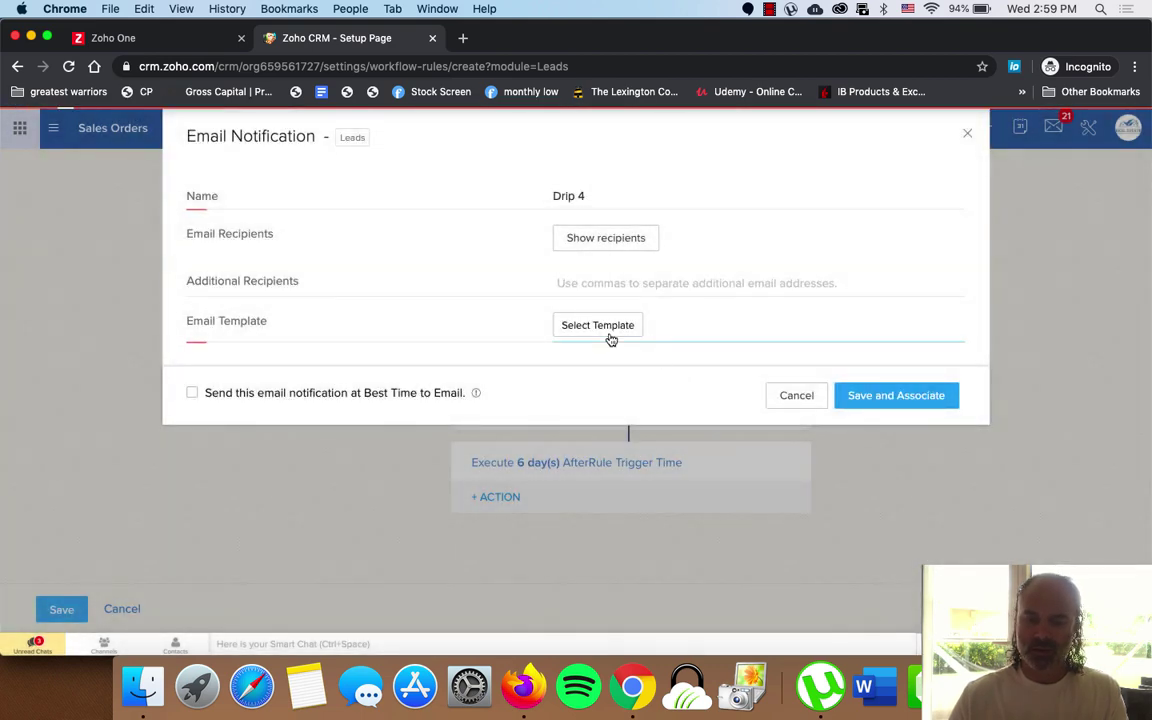
{"action": "left_click", "coordinate": [615, 332]}
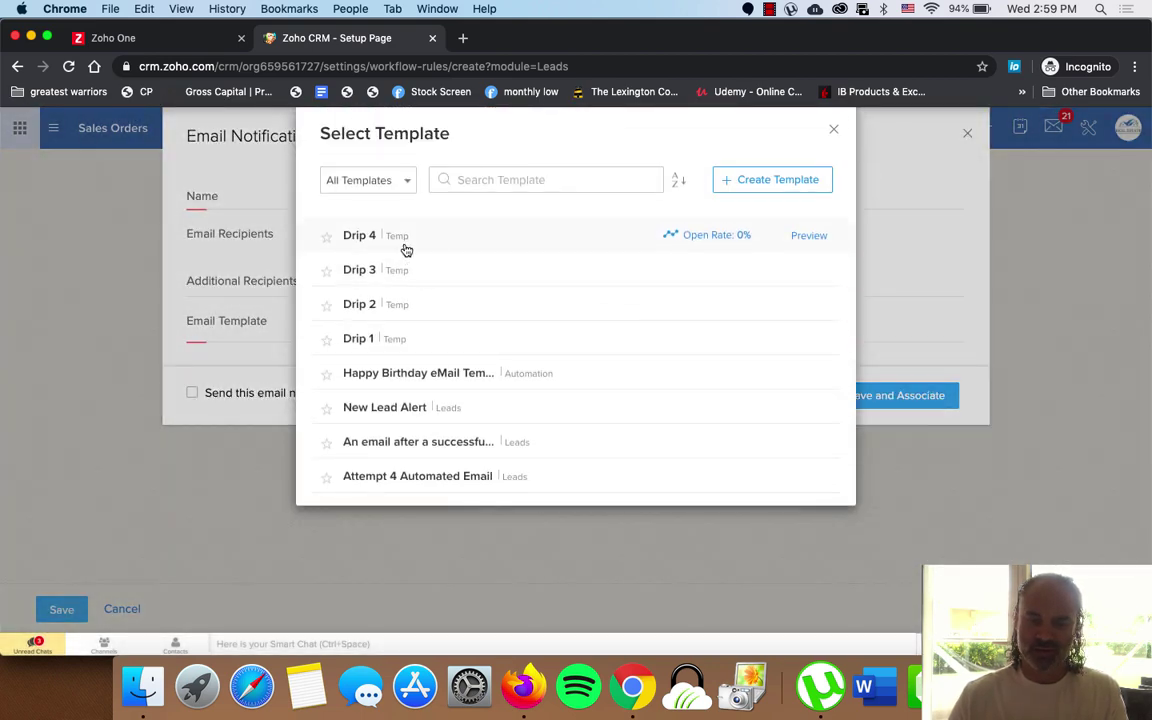
{"action": "left_click", "coordinate": [440, 242]}
{"action": "left_click", "coordinate": [663, 372]}
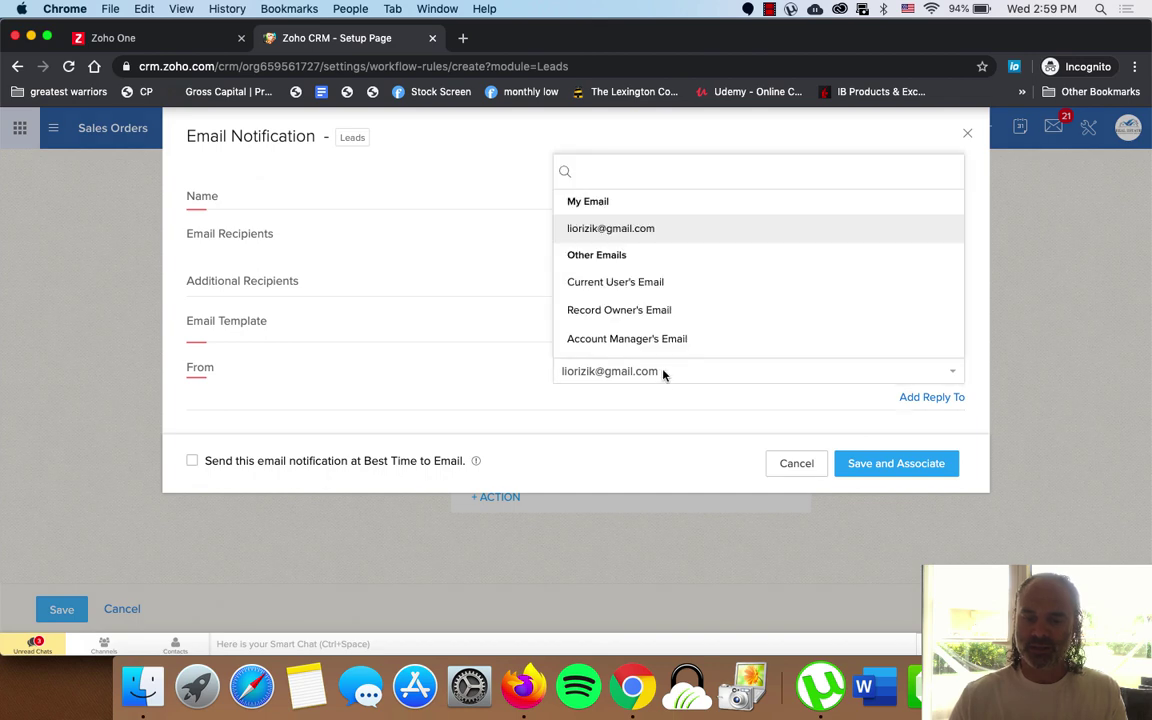
{"action": "left_click", "coordinate": [650, 310]}
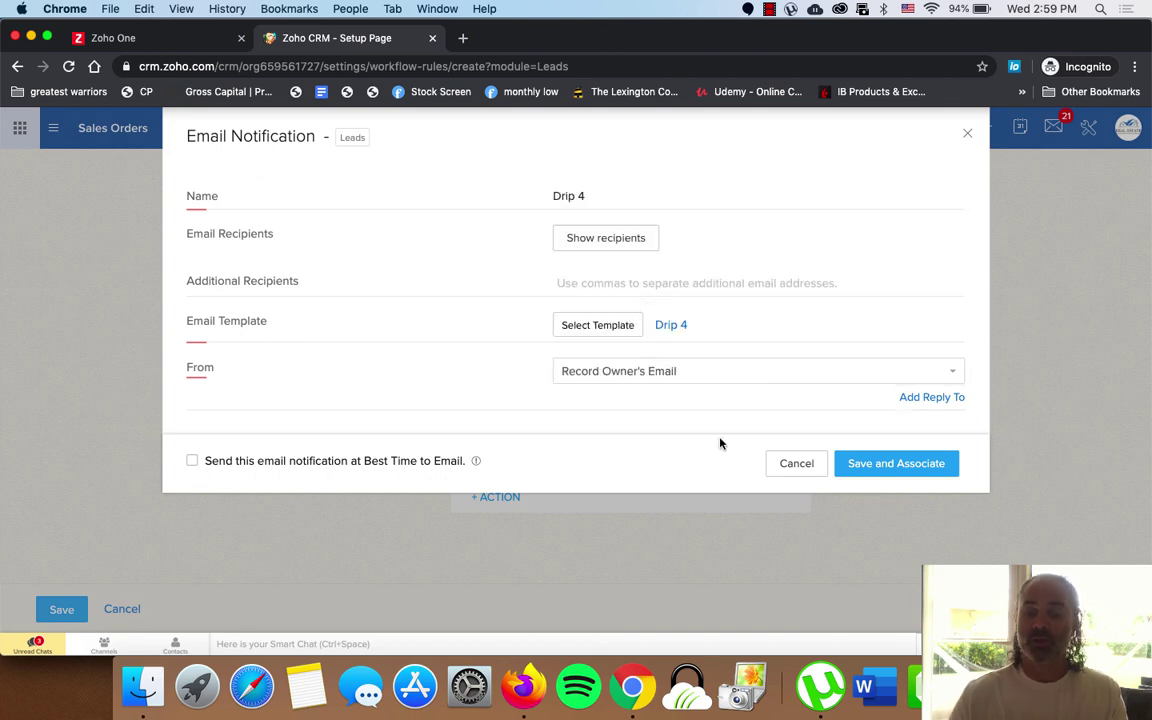
{"action": "left_click", "coordinate": [905, 465]}
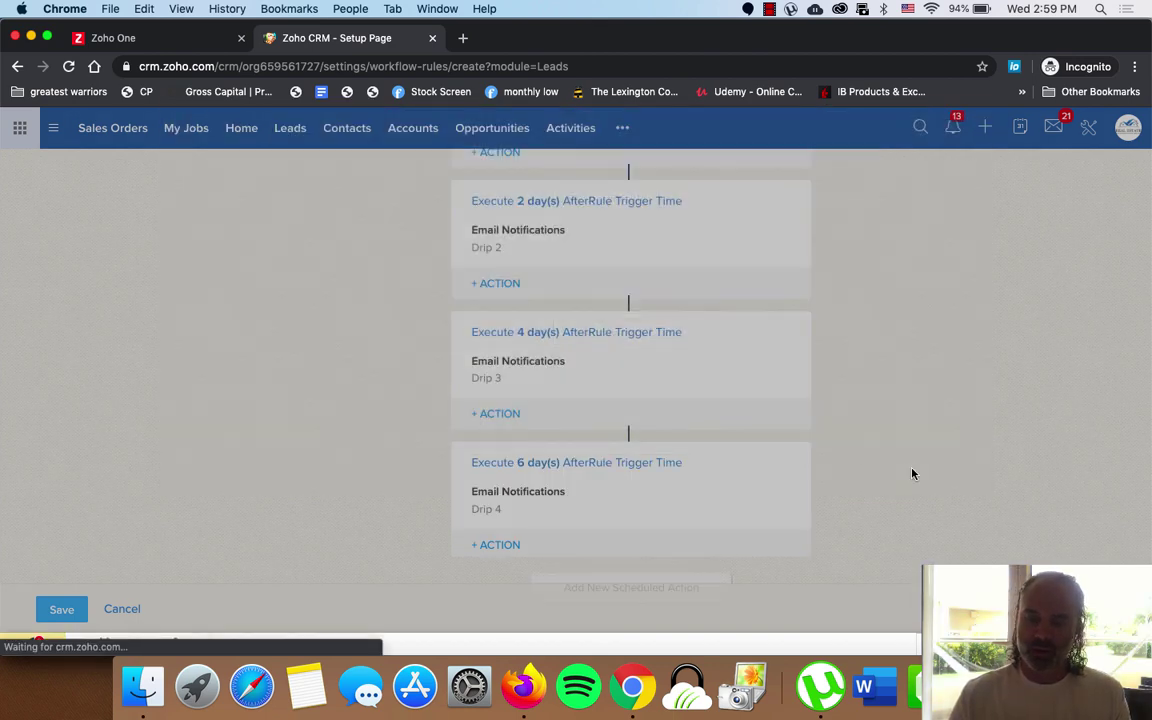
{"action": "scroll", "coordinate": [478, 375], "scroll_direction": "down", "scroll_amount": 3}
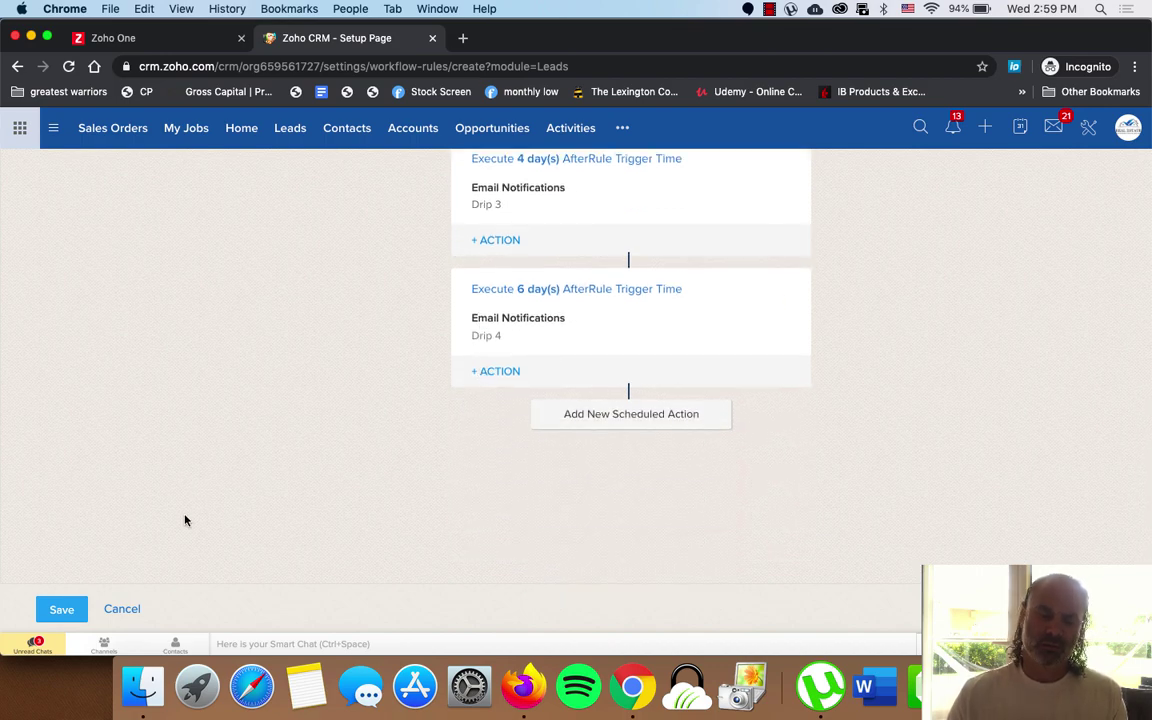
{"action": "scroll", "coordinate": [242, 468], "scroll_direction": "up", "scroll_amount": 10}
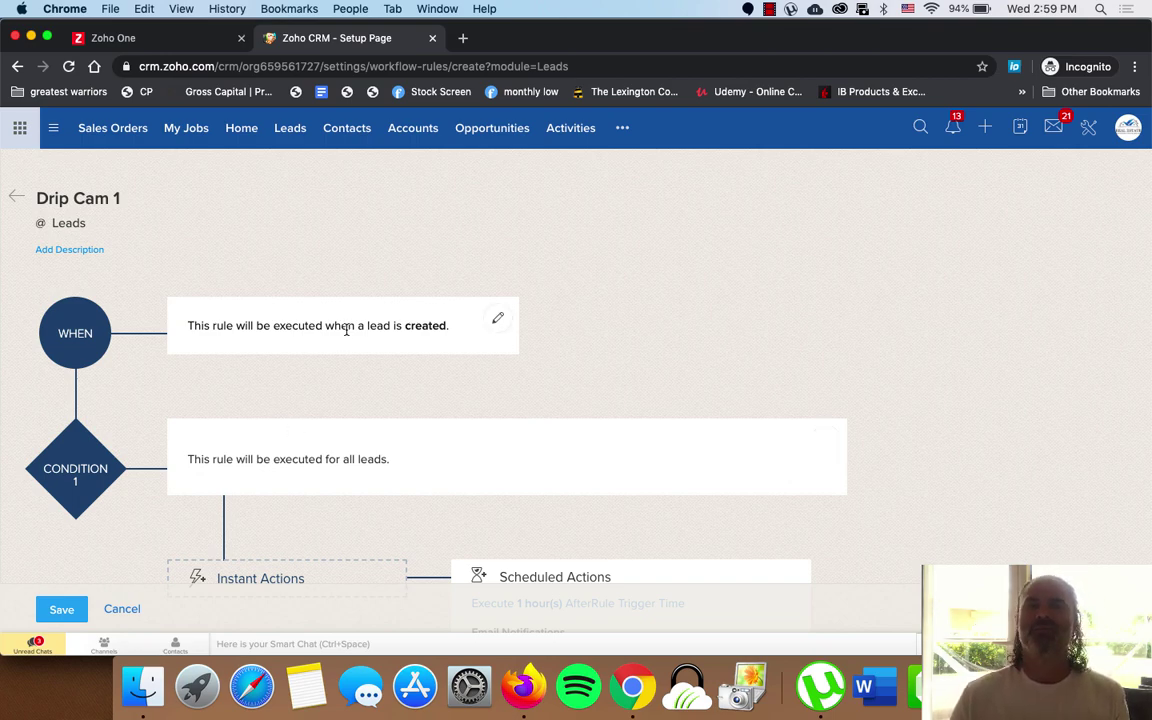
{"action": "scroll", "coordinate": [347, 330], "scroll_direction": "down", "scroll_amount": 7}
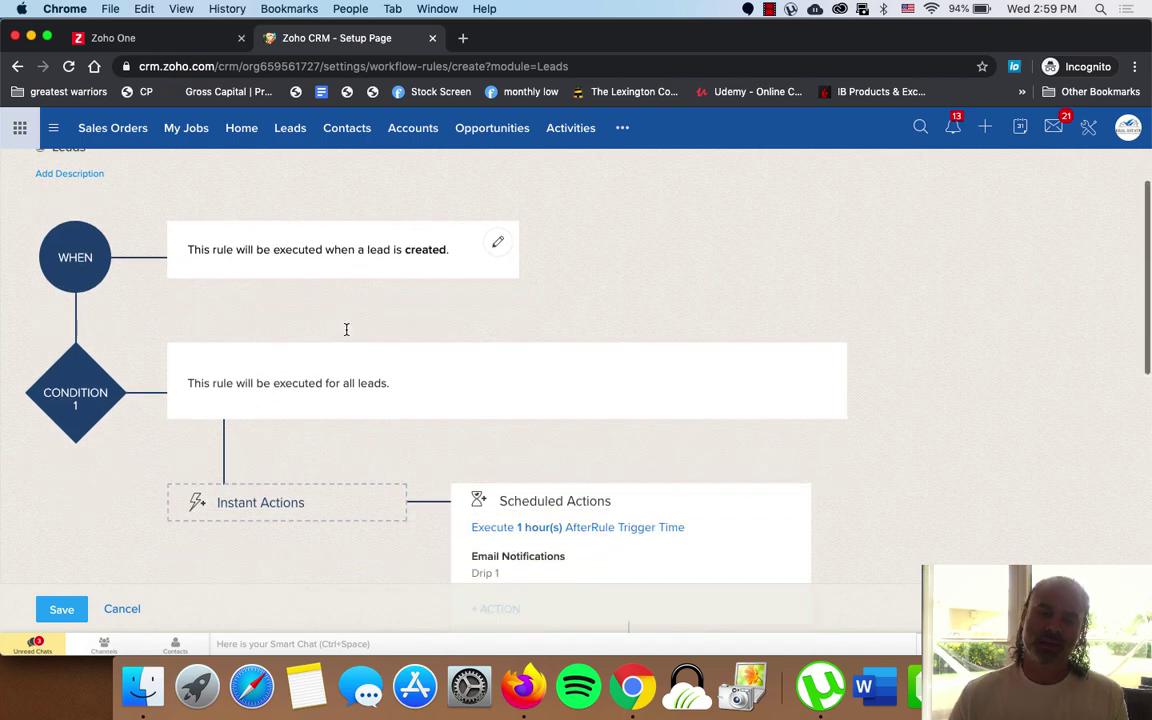
{"action": "scroll", "coordinate": [576, 296], "scroll_direction": "down", "scroll_amount": 5}
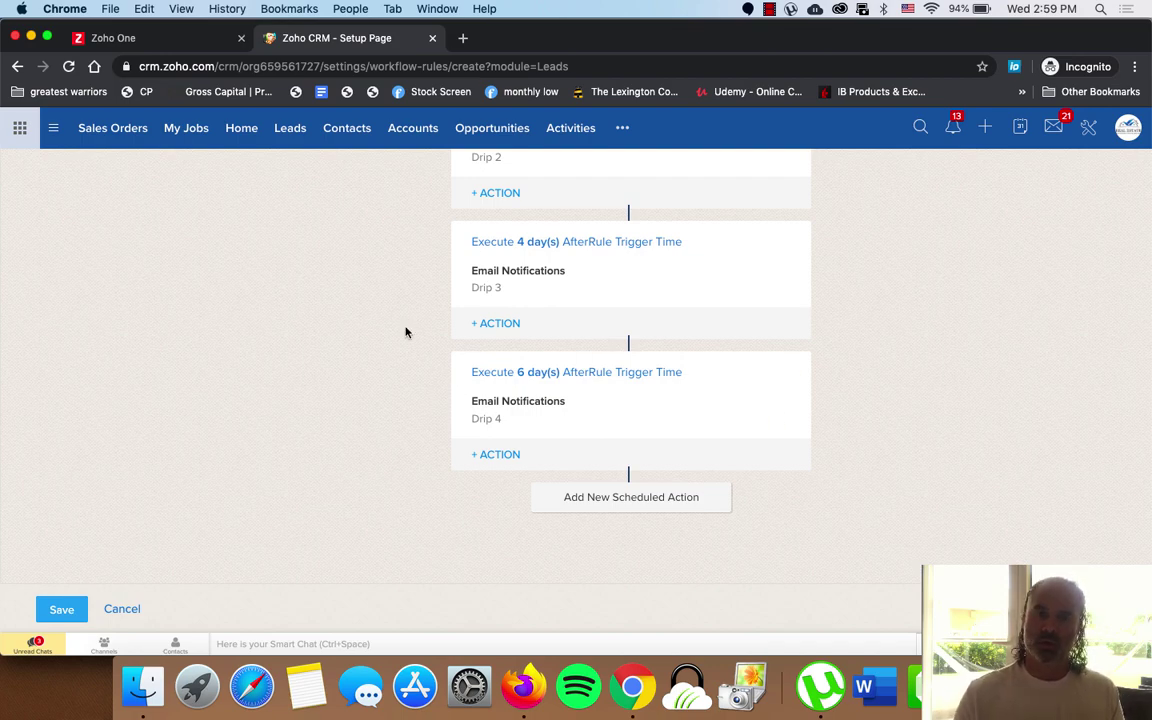
{"action": "scroll", "coordinate": [405, 332], "scroll_direction": "up", "scroll_amount": 10}
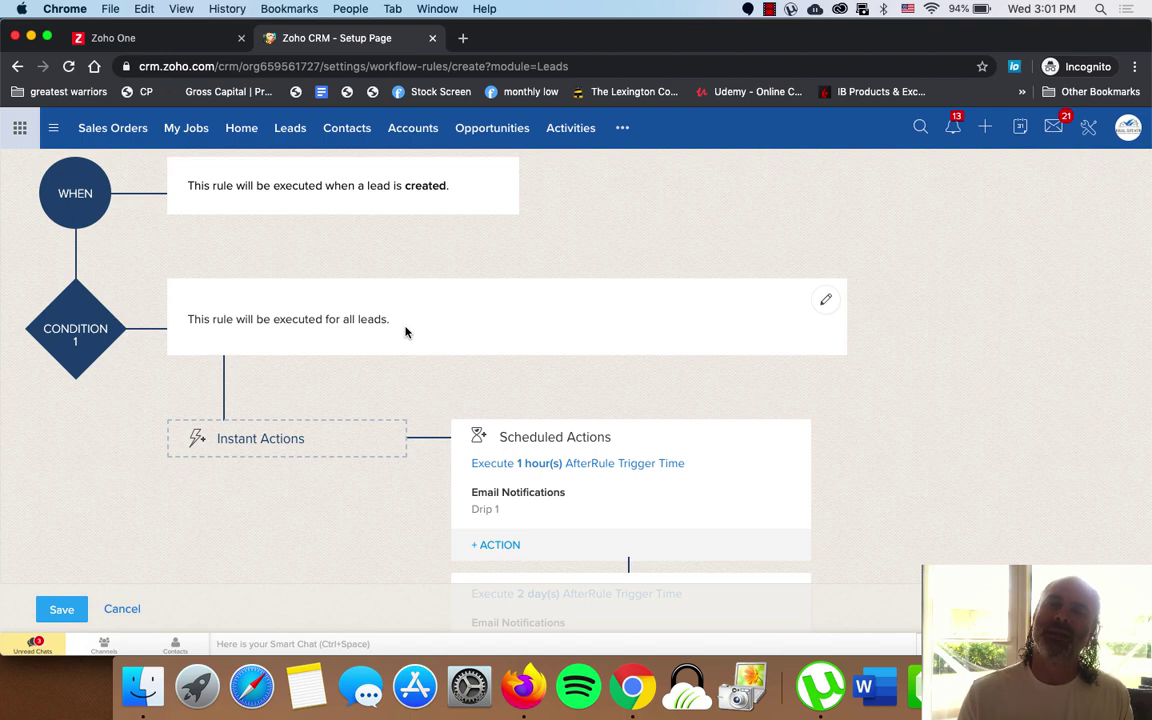
Save Drip Cam 1, deactivate it with 'Do Not Delete the Schedules', and switch to Zoho Campaigns
{"action": "left_click", "coordinate": [55, 608]}
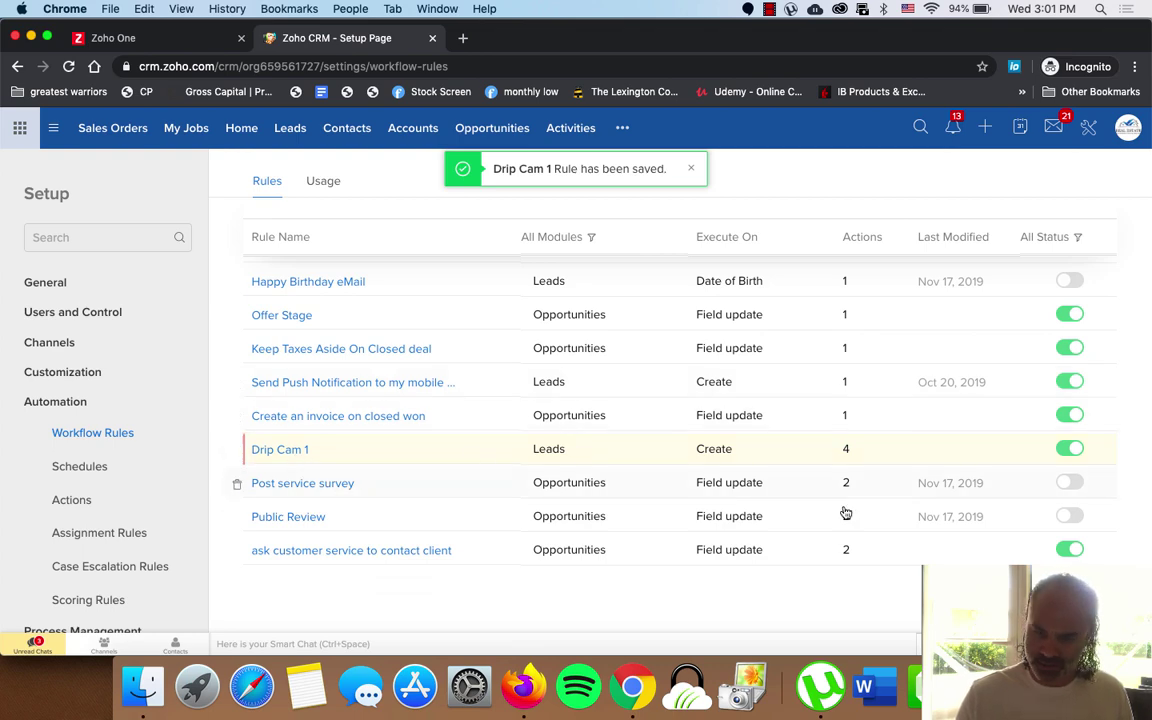
{"action": "left_click", "coordinate": [1068, 448]}
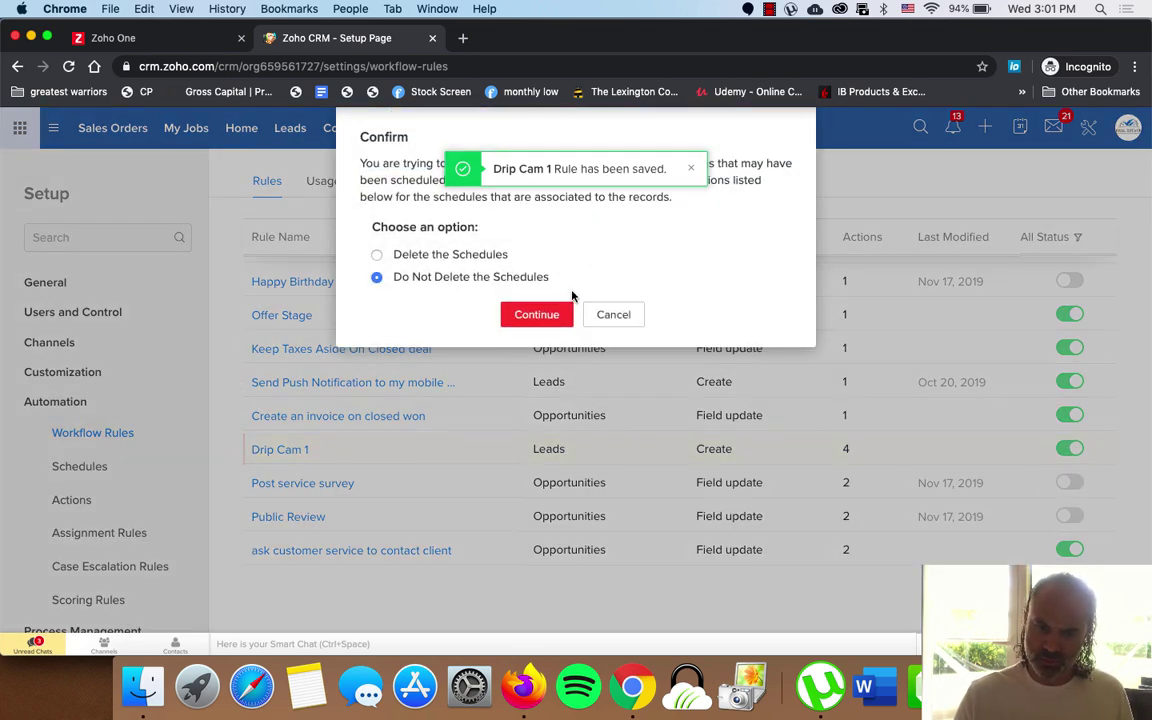
{"action": "left_click", "coordinate": [540, 314]}
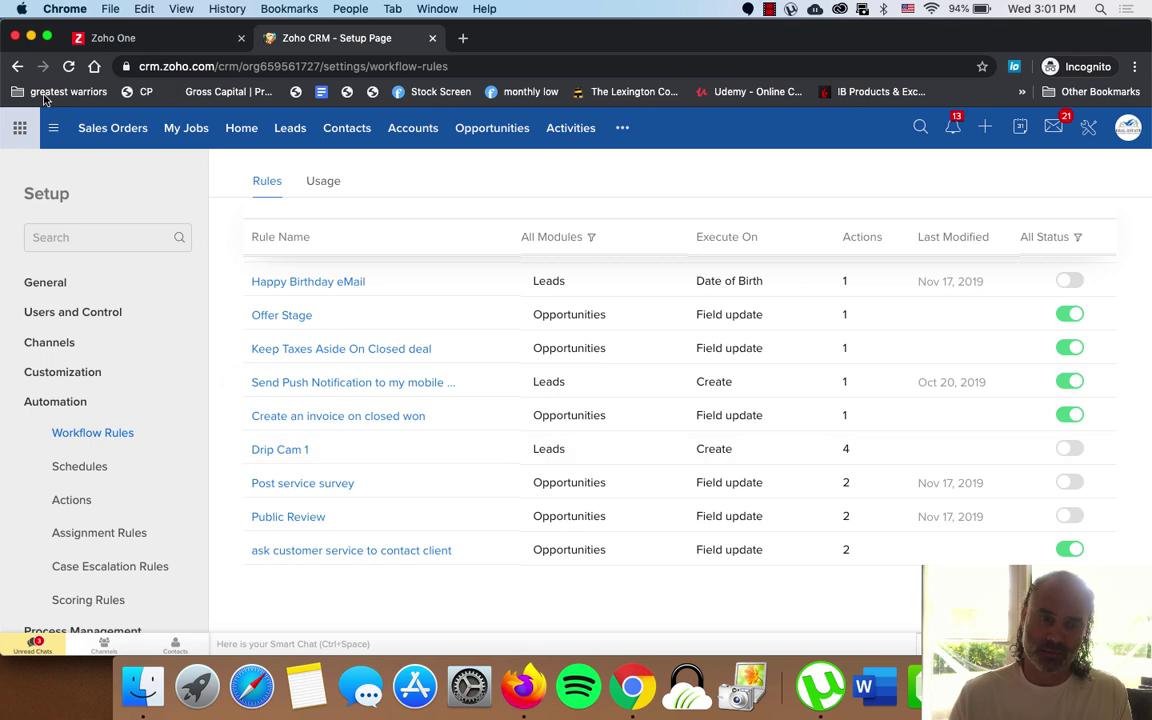
{"action": "left_click", "coordinate": [115, 38]}
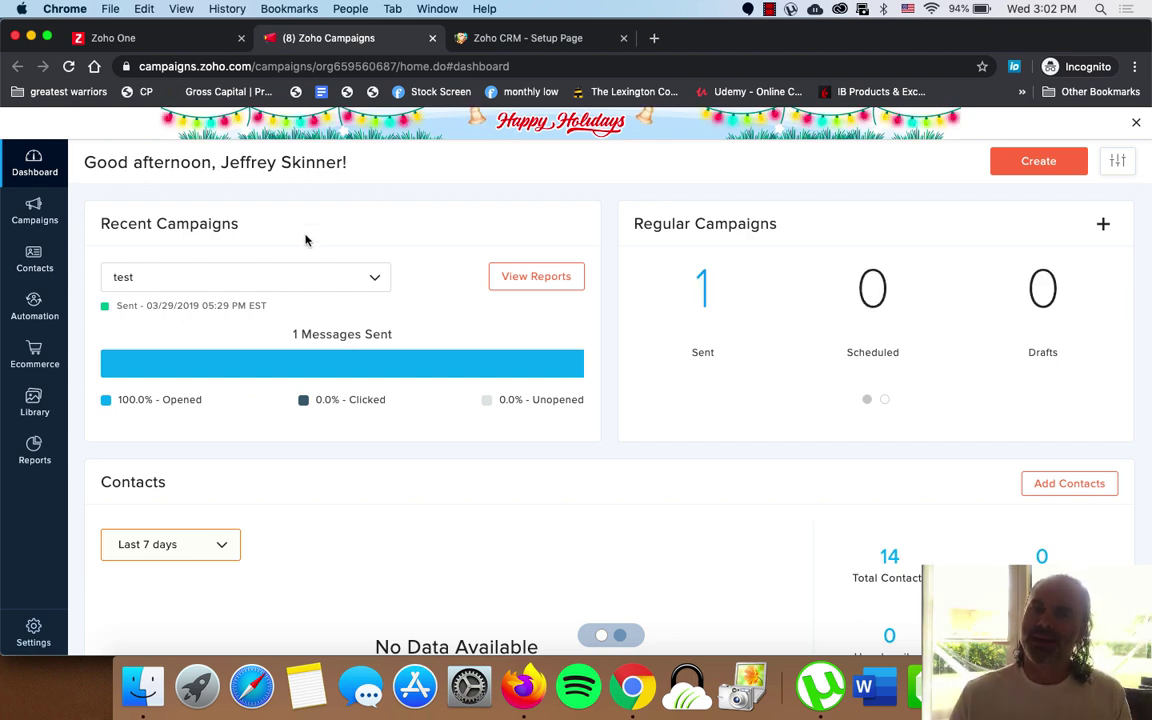
Open Settings > Domain Authentication to review the sender domains' SPF and DKIM status
{"action": "left_click", "coordinate": [44, 643]}
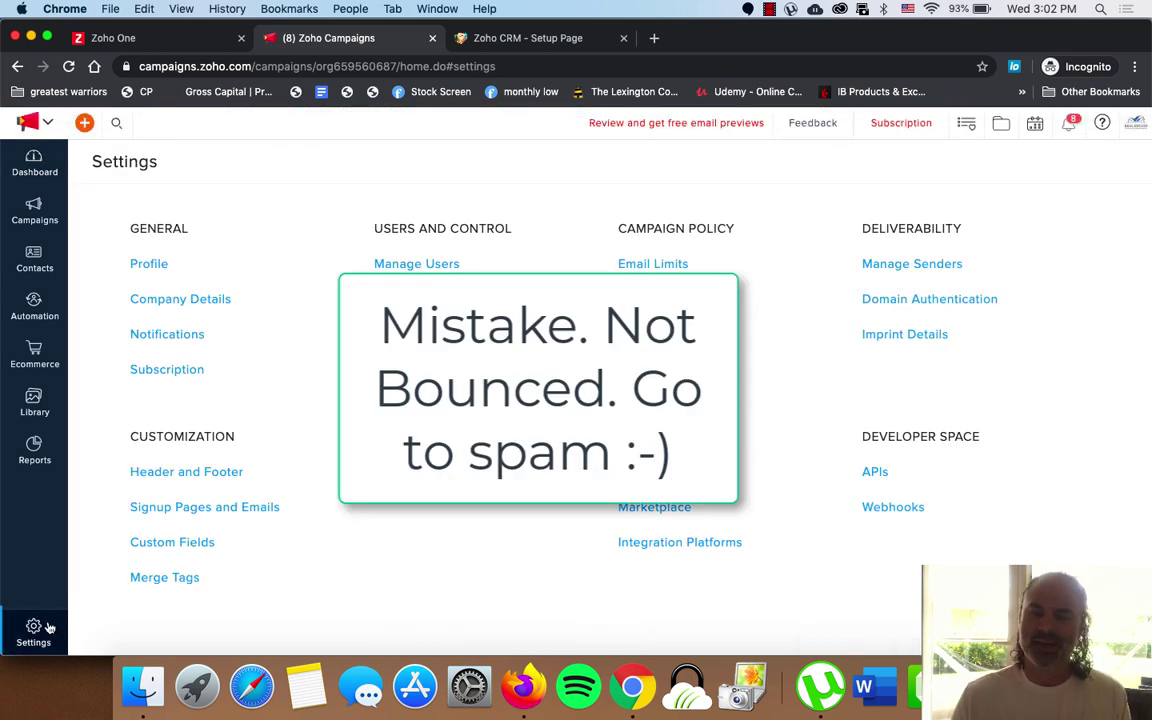
{"action": "left_click", "coordinate": [929, 298]}
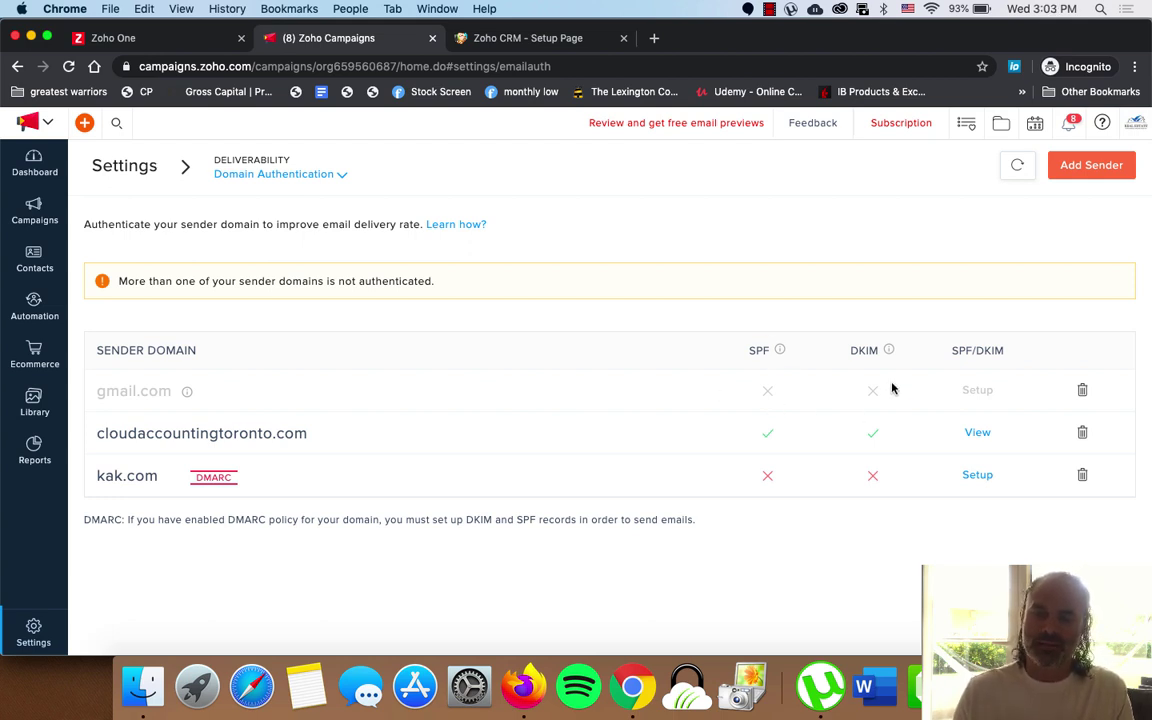
{"action": "left_click", "coordinate": [527, 37]}
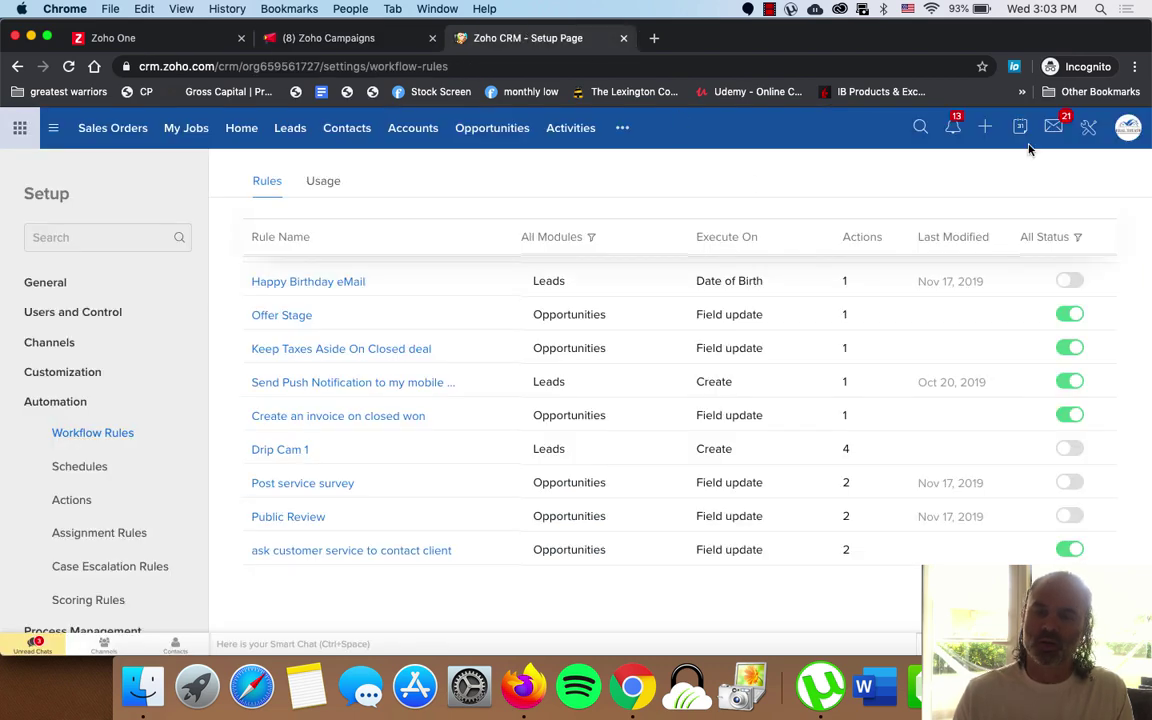
{"action": "left_click", "coordinate": [1089, 130]}
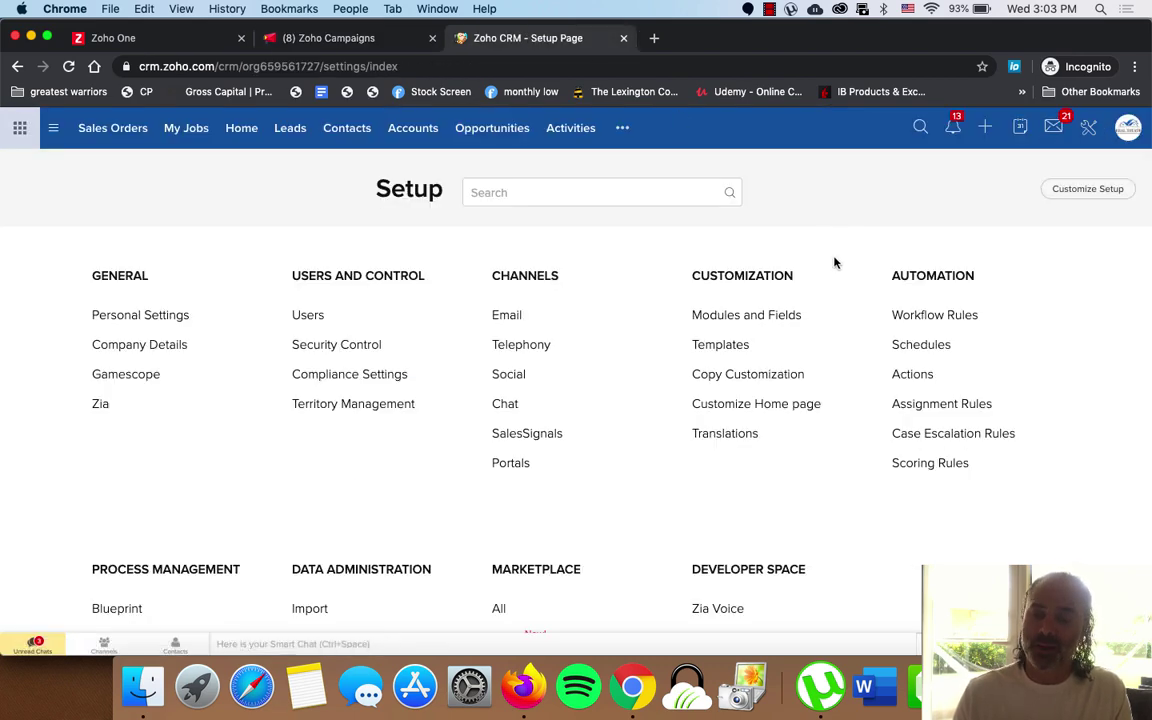
{"action": "left_click", "coordinate": [510, 316]}
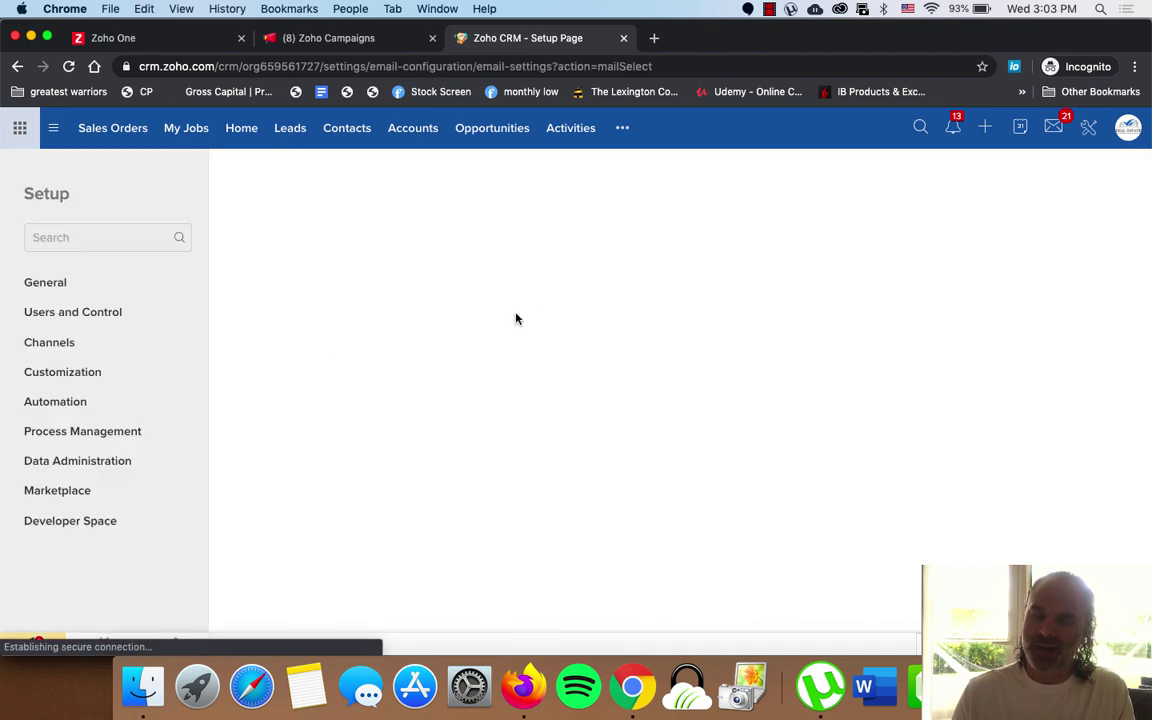
{"action": "left_click", "coordinate": [495, 183]}
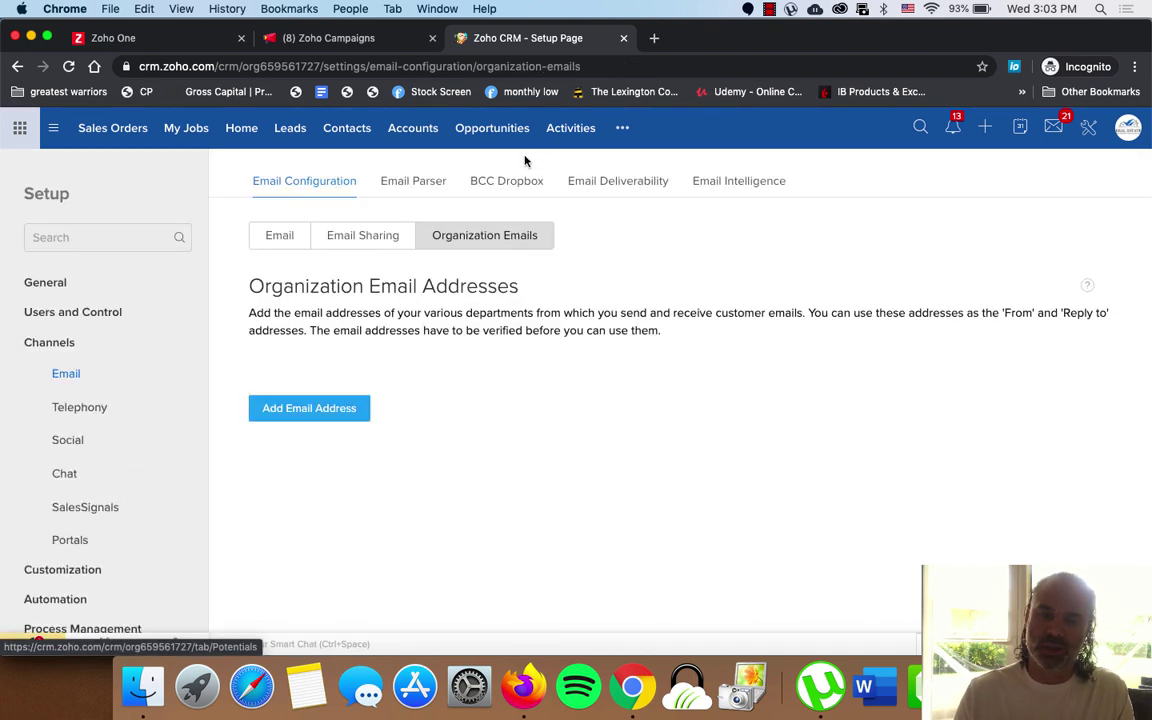
{"action": "left_click", "coordinate": [598, 189]}
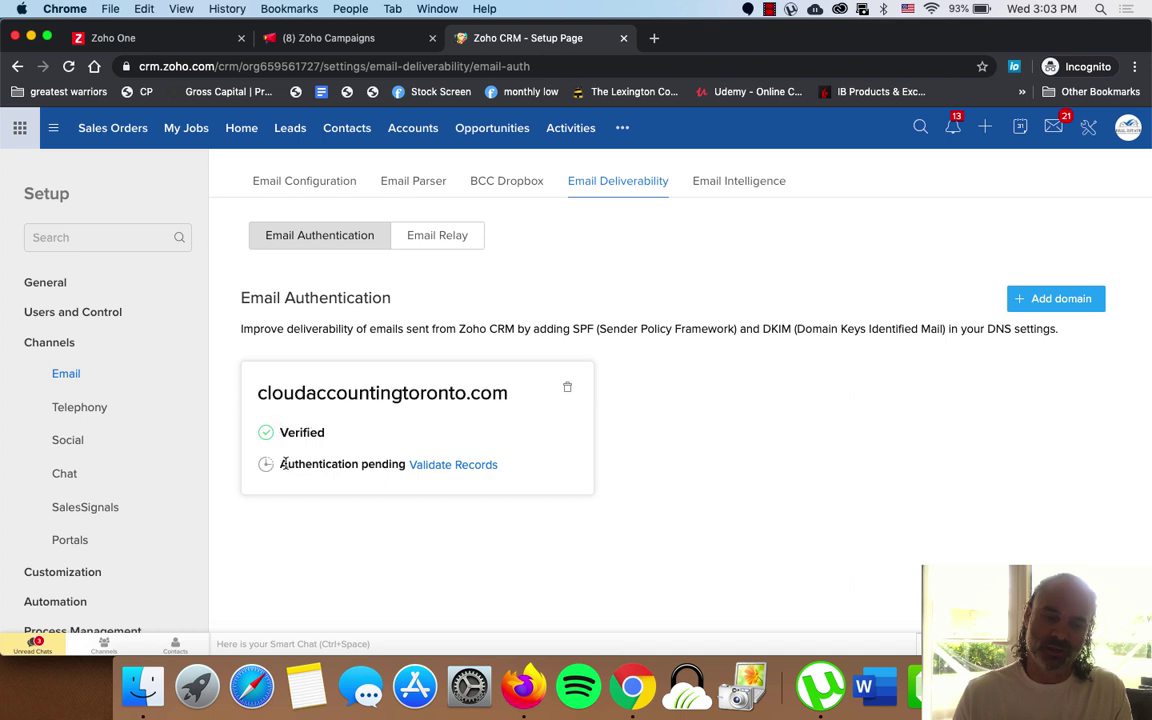
{"action": "left_click_drag", "start_coordinate": [280, 464], "coordinate": [369, 464]}
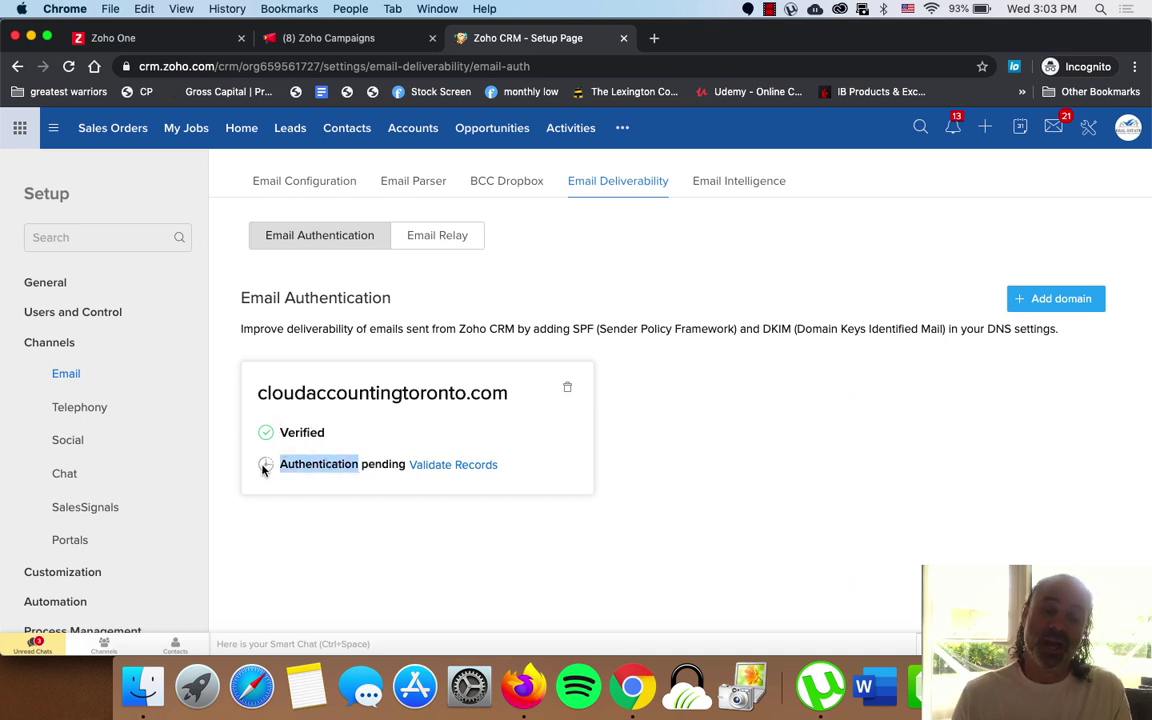
{"action": "left_click", "coordinate": [362, 468]}
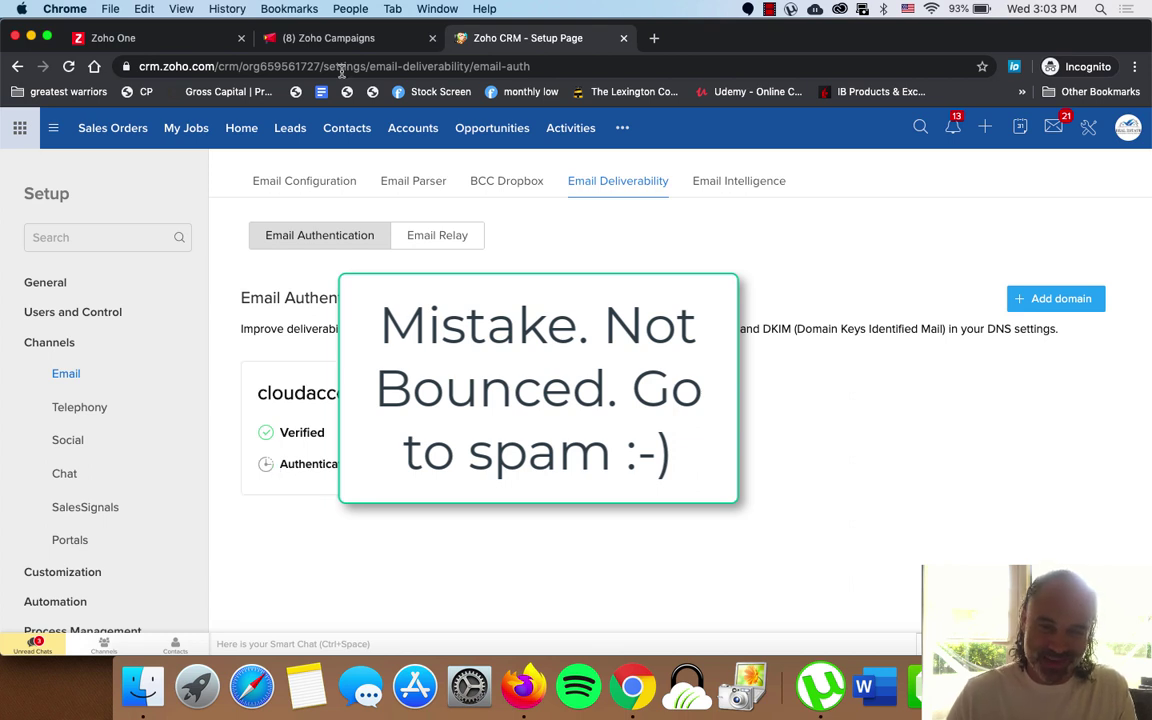
{"action": "left_click", "coordinate": [340, 37]}
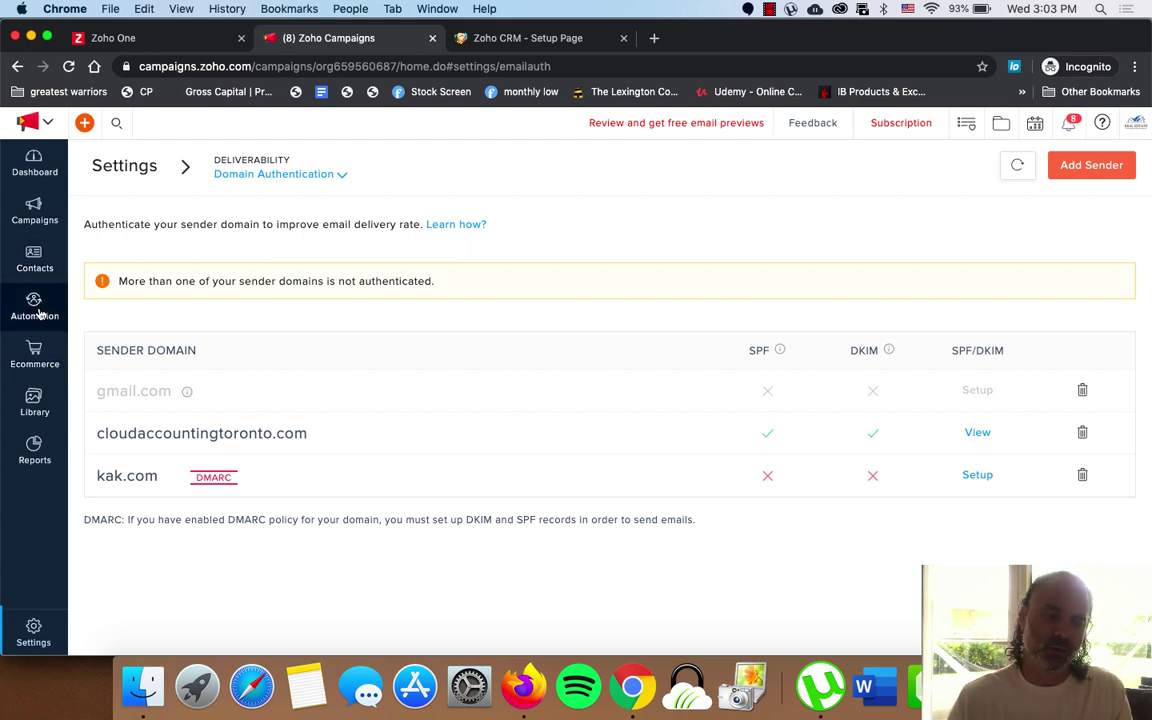
From Automation > Autoresponders, create a new autoresponder of the Signup type
{"action": "mouse_move", "coordinate": [35, 310]}
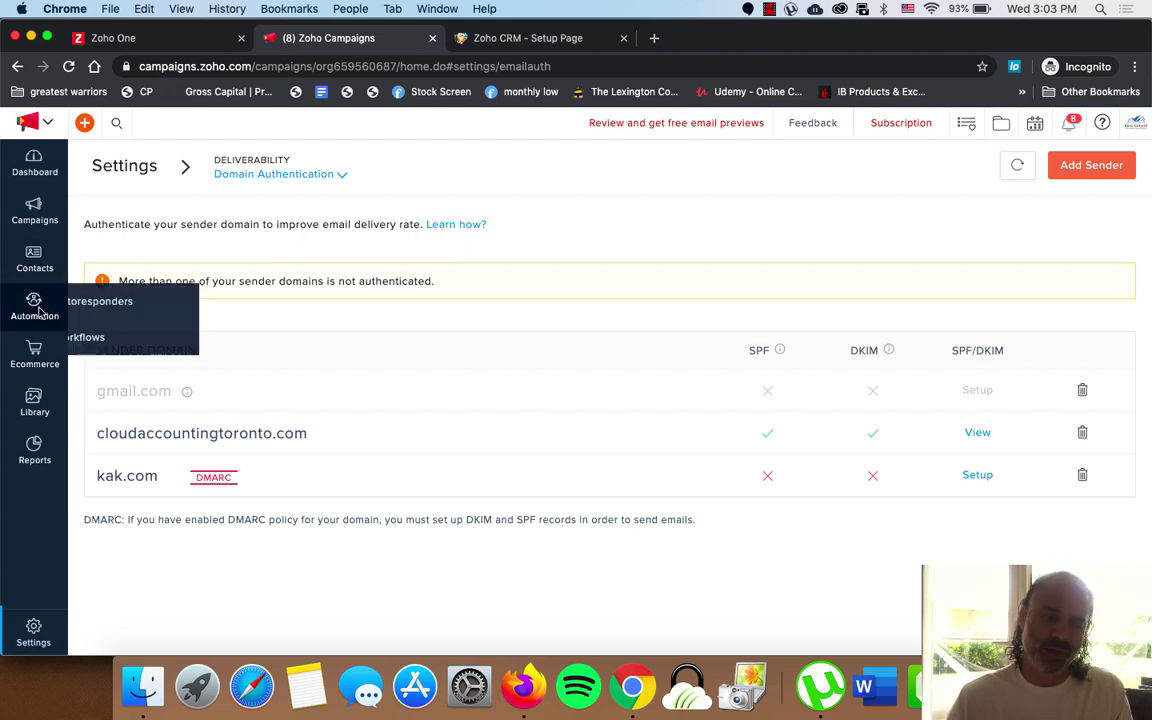
{"action": "left_click", "coordinate": [119, 303]}
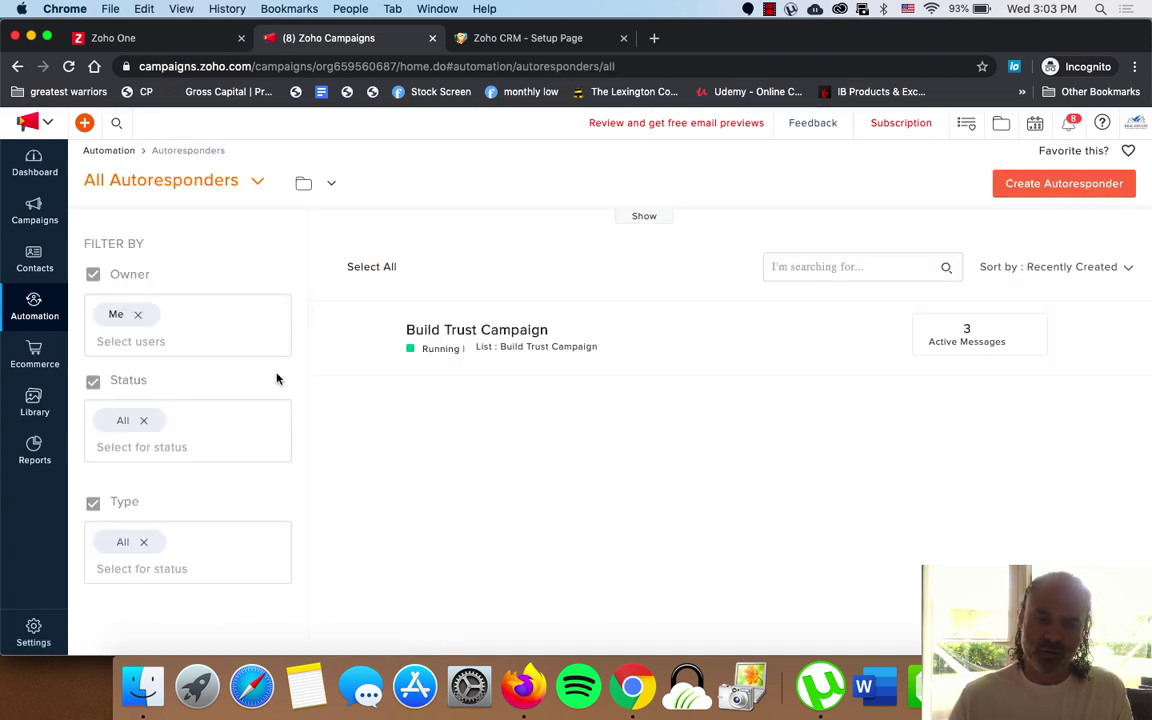
{"action": "left_click", "coordinate": [1088, 187]}
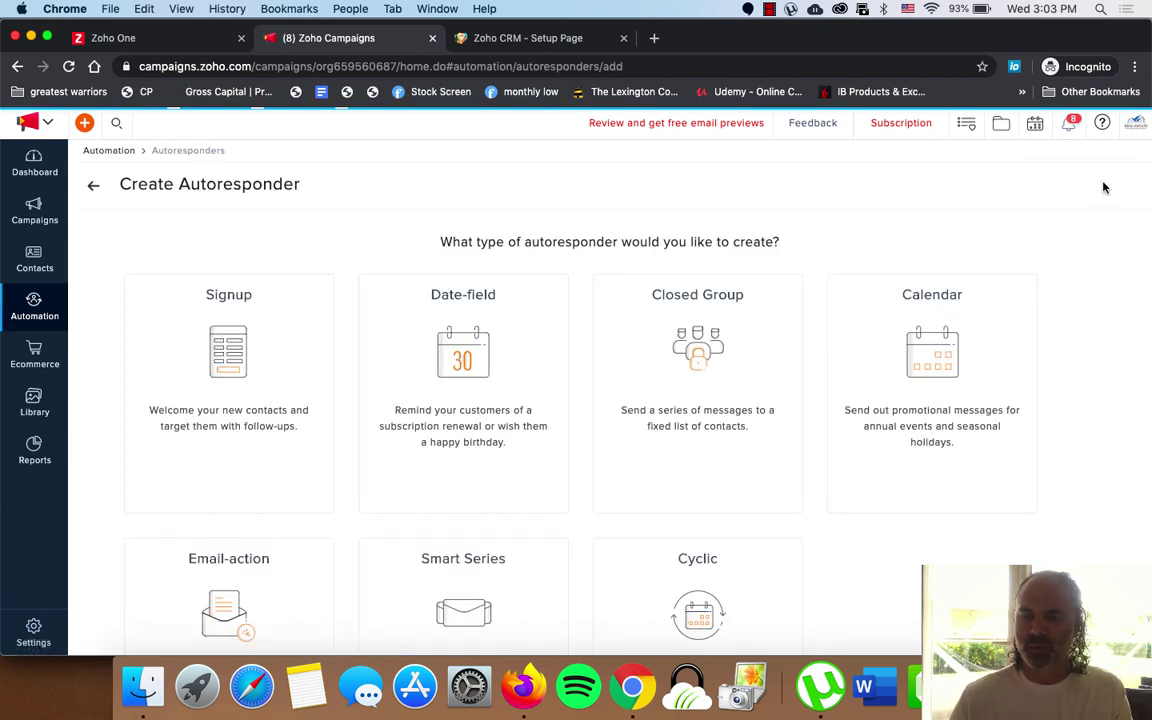
{"action": "scroll", "coordinate": [316, 321], "scroll_direction": "down", "scroll_amount": 2}
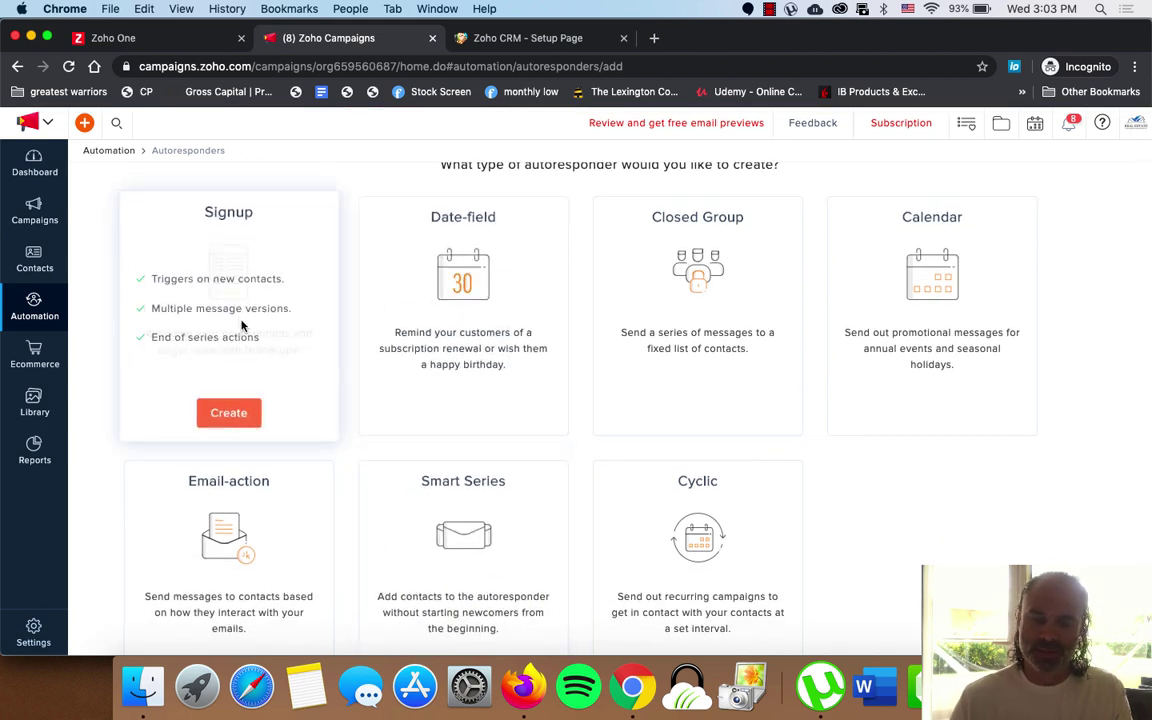
{"action": "scroll", "coordinate": [247, 293], "scroll_direction": "down", "scroll_amount": 1}
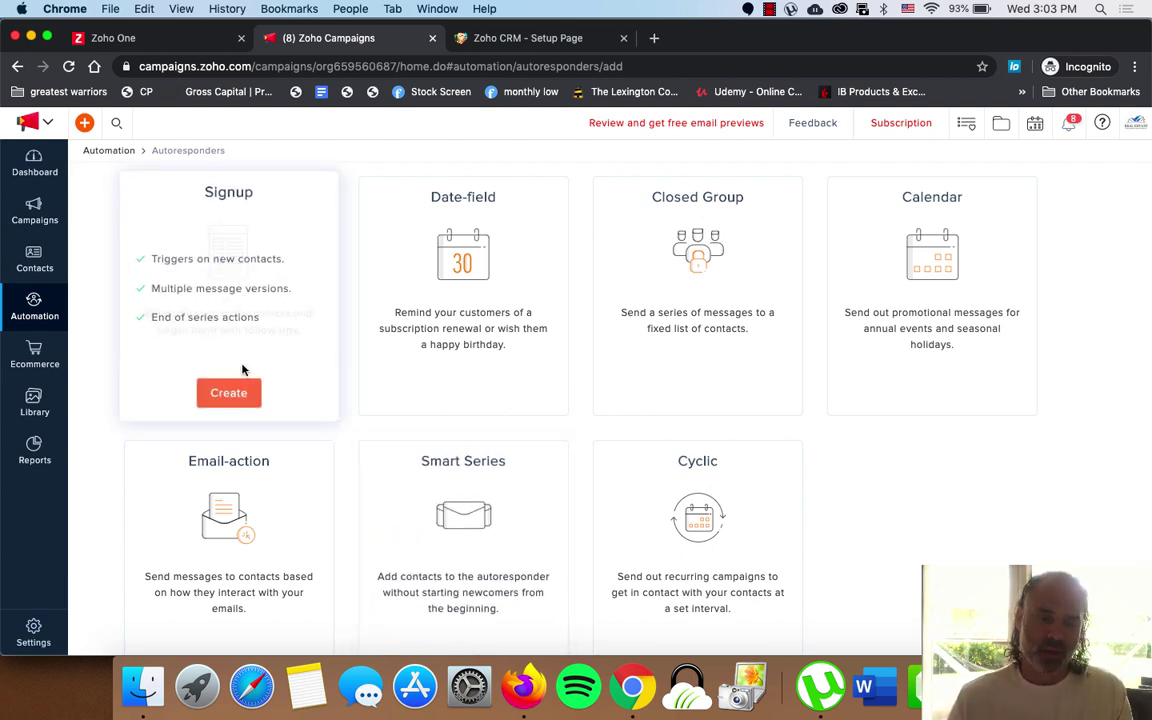
{"action": "left_click", "coordinate": [226, 393]}
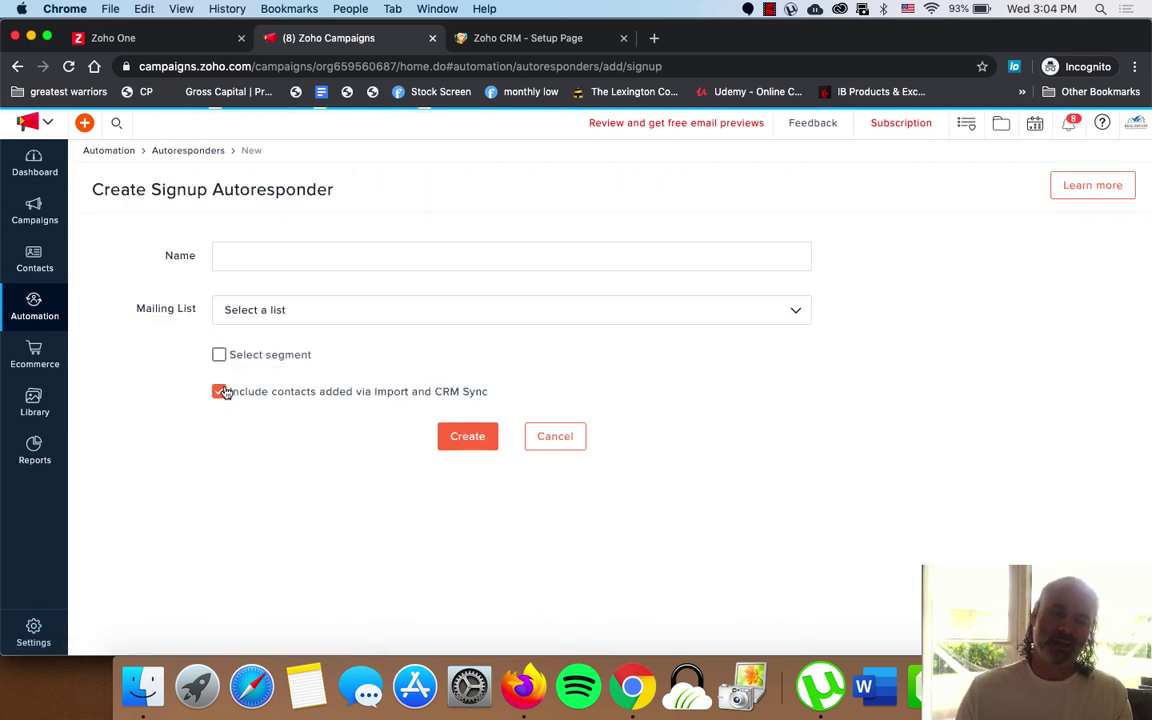
Create the autoresponder named Test1 on the test2 mailing list
{"action": "left_click", "coordinate": [286, 260]}
{"action": "type", "text": "Test1"}
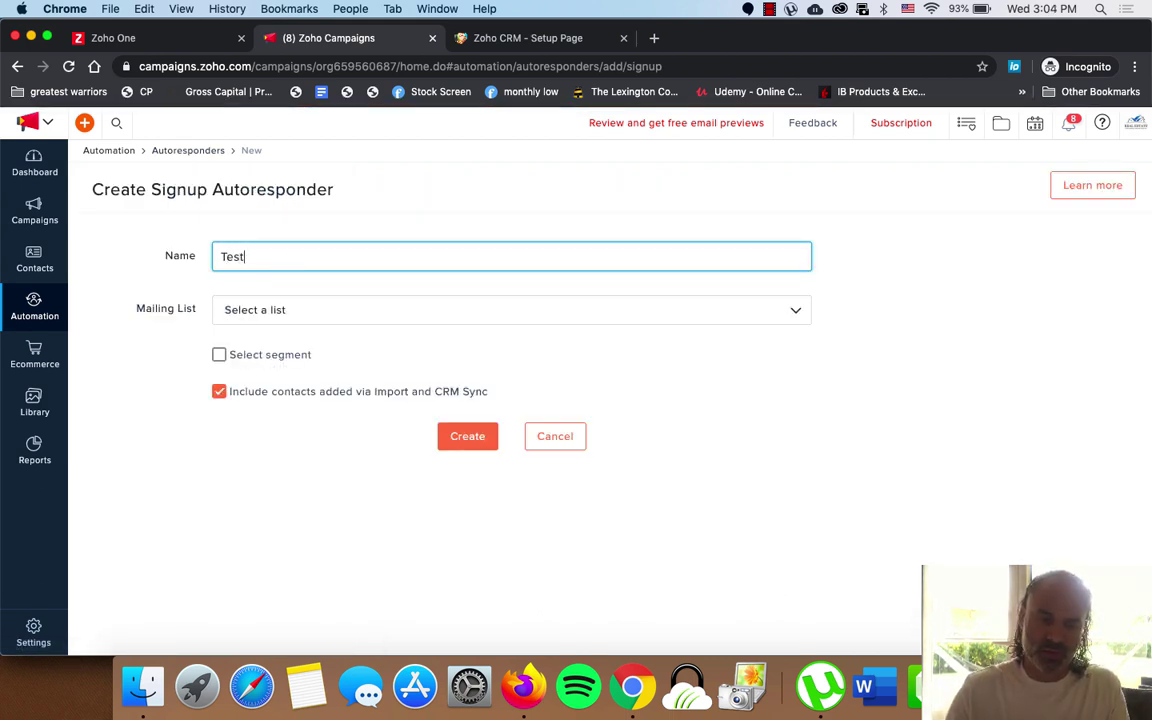
{"action": "left_click", "coordinate": [290, 312]}
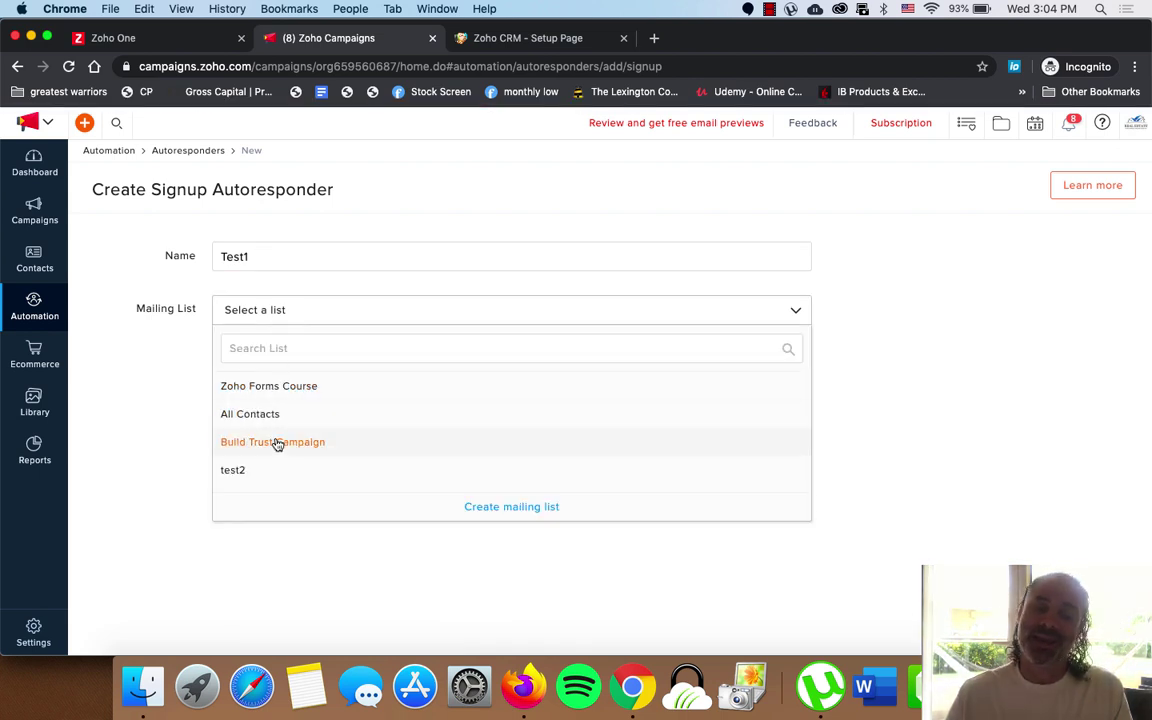
{"action": "left_click", "coordinate": [249, 470]}
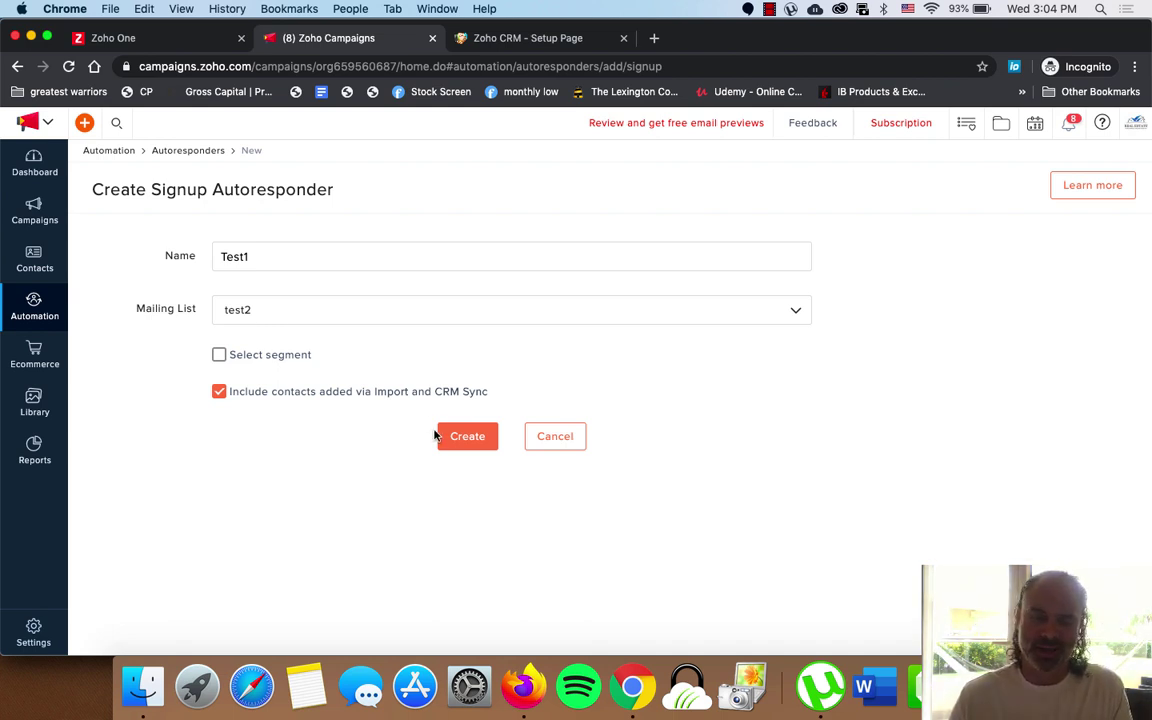
{"action": "left_click", "coordinate": [472, 437]}
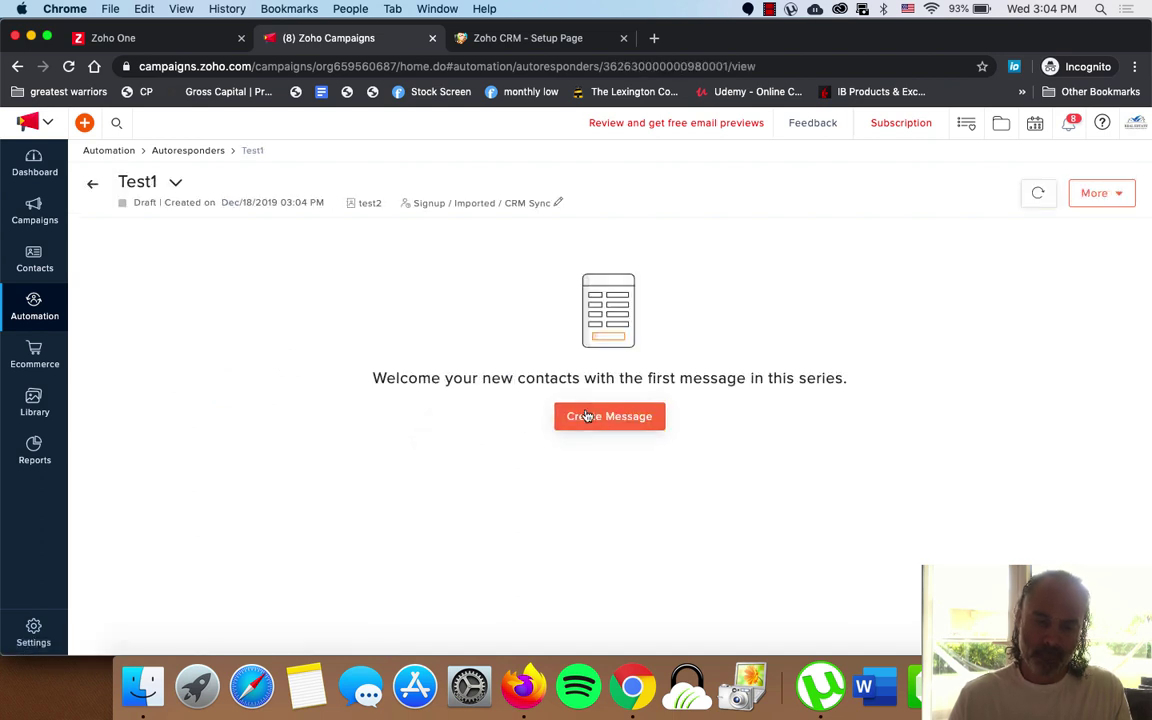
Start the first message, entering 'message 1' as its name and subject
{"action": "left_click", "coordinate": [603, 418]}
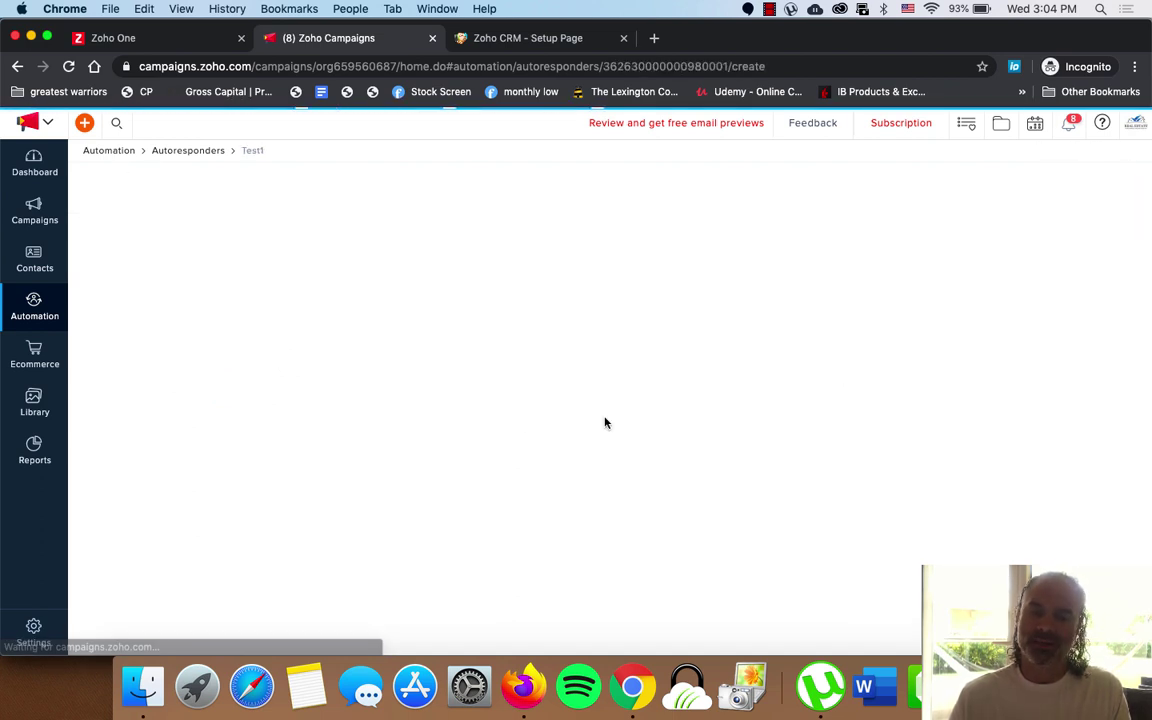
{"action": "left_click", "coordinate": [370, 260]}
{"action": "type", "text": "message 1"}
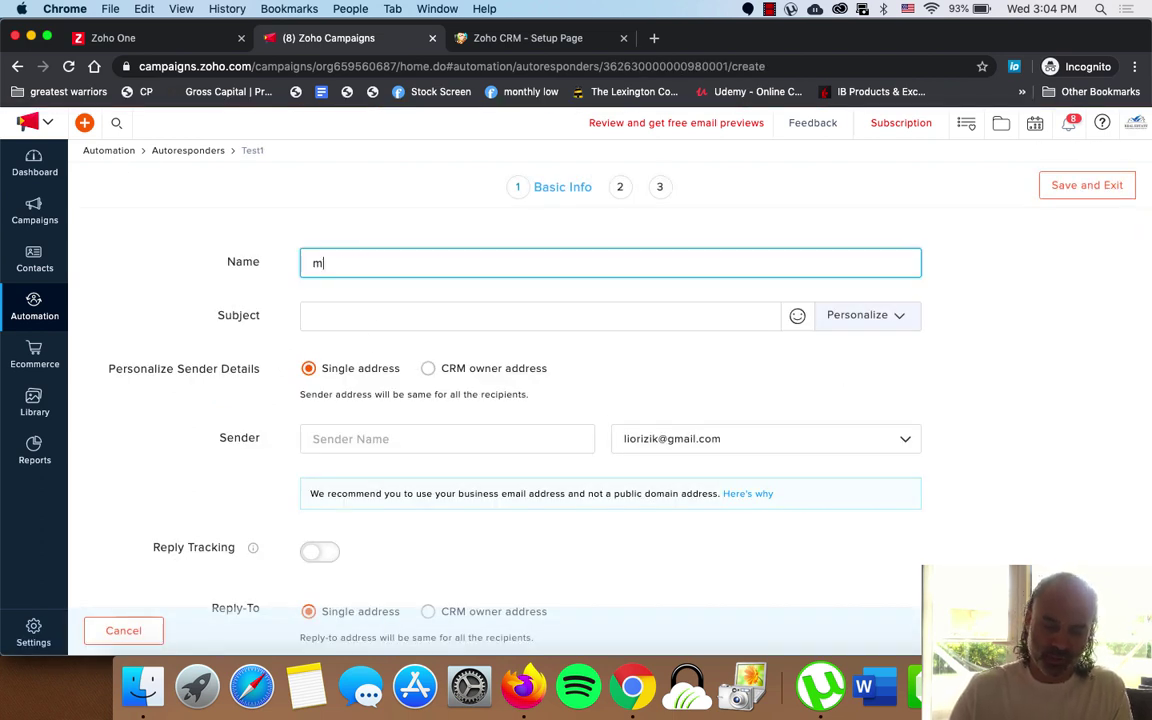
{"action": "left_click", "coordinate": [366, 321]}
{"action": "type", "text": "message q"}
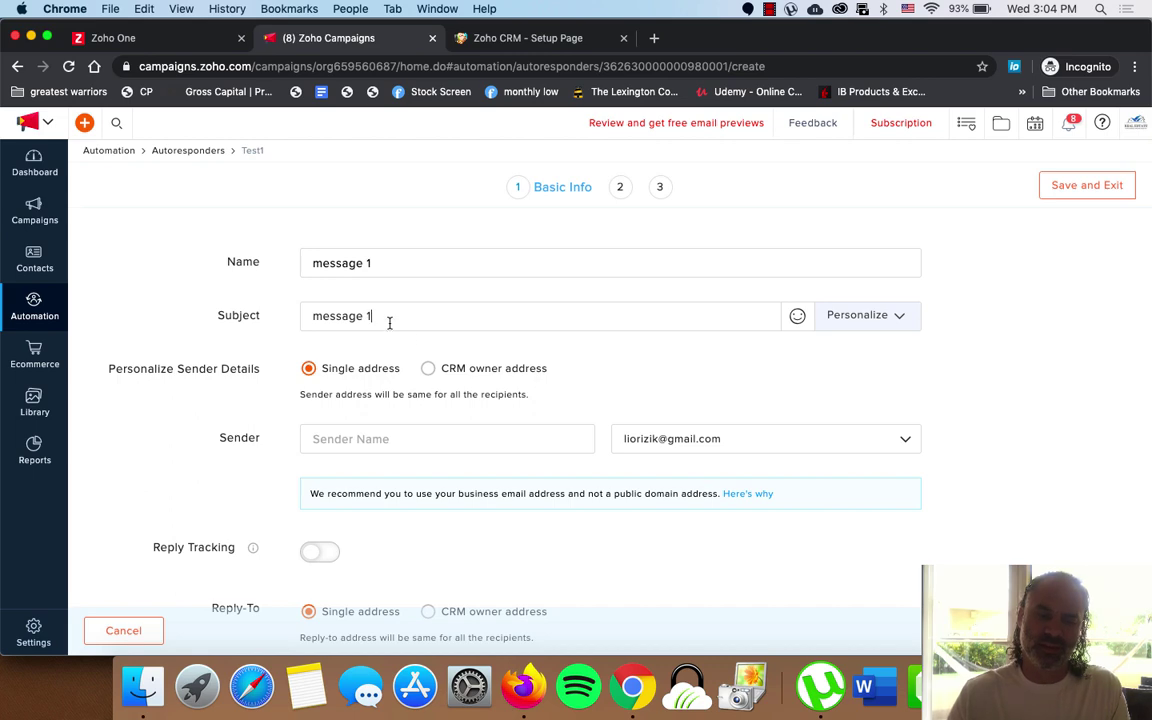
{"action": "scroll", "coordinate": [418, 321], "scroll_direction": "down", "scroll_amount": 1}
{"action": "scroll", "coordinate": [418, 325], "scroll_direction": "down", "scroll_amount": 1}
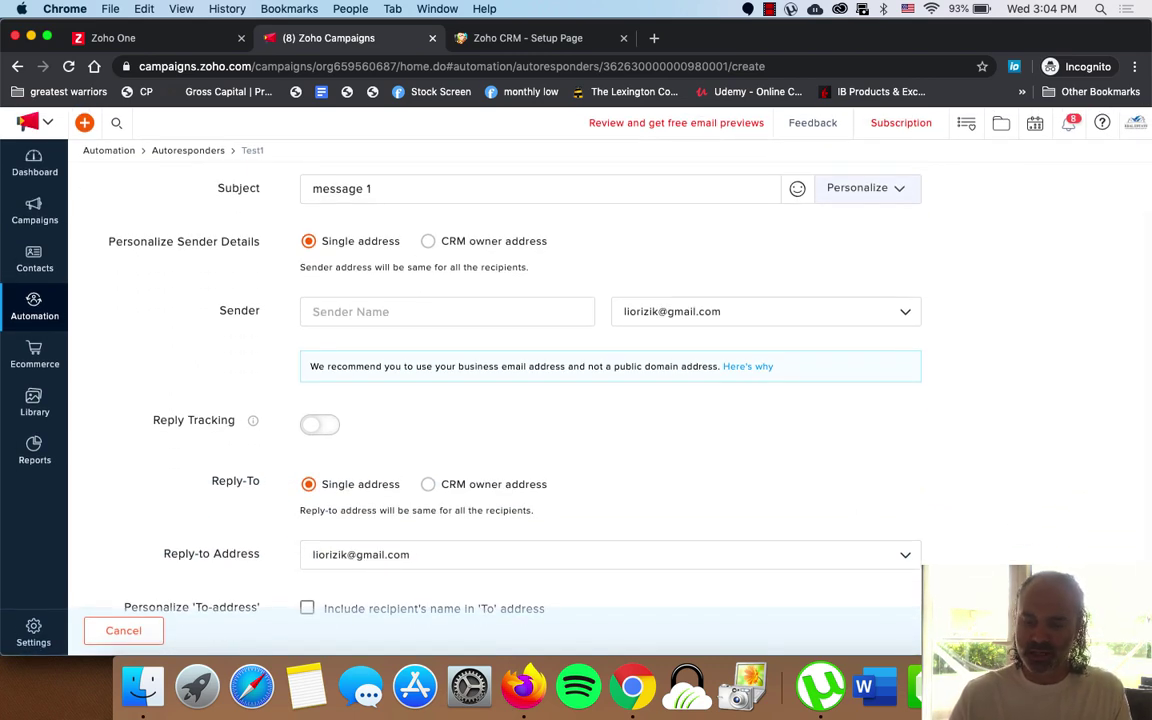
Apply the Christmas75 pre-designed template to message 1 and save its content
{"action": "left_click", "coordinate": [1070, 630]}
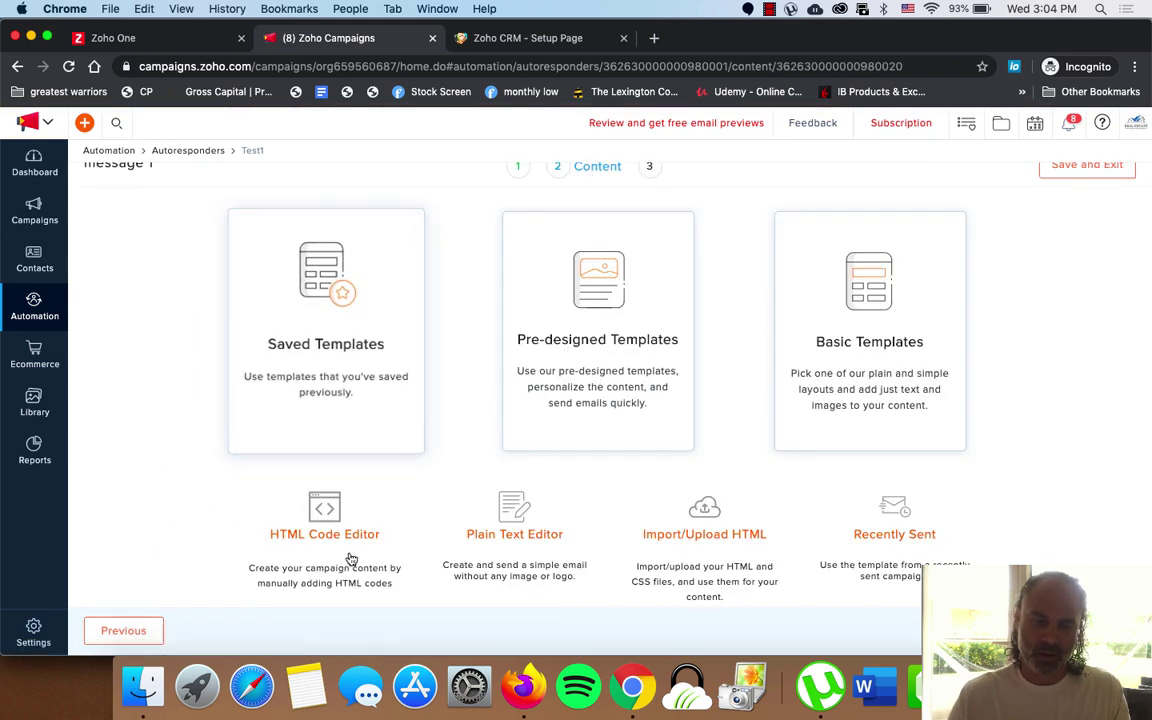
{"action": "left_click", "coordinate": [605, 356]}
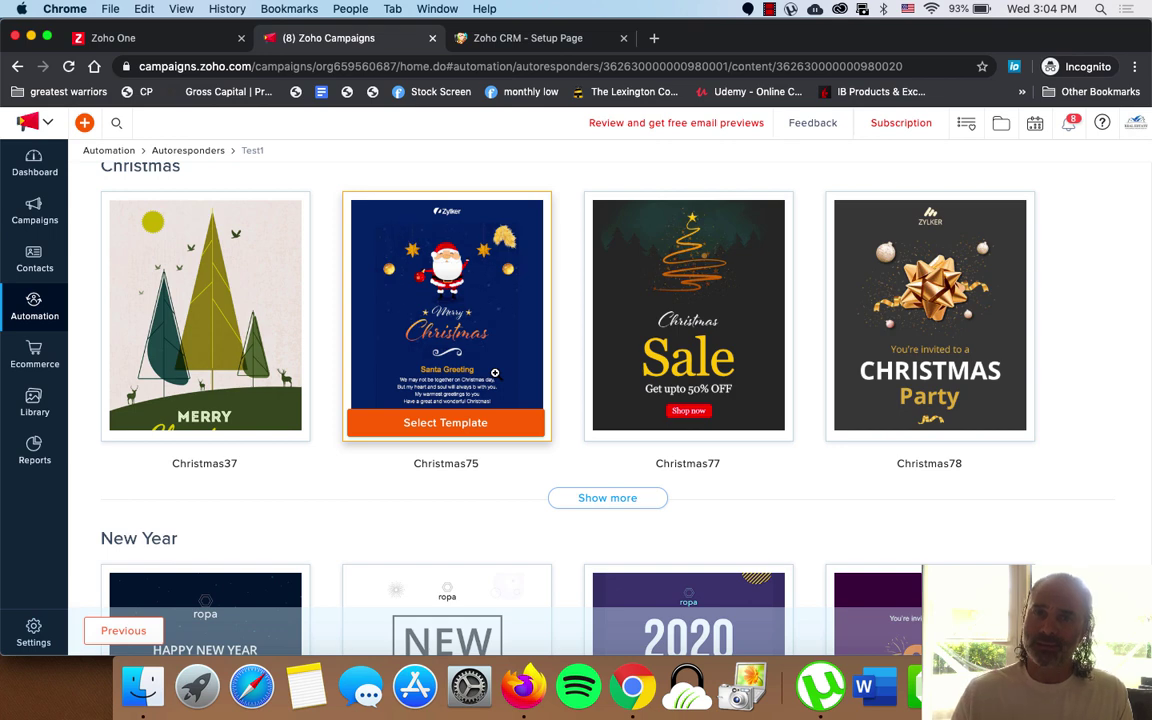
{"action": "left_click", "coordinate": [462, 431]}
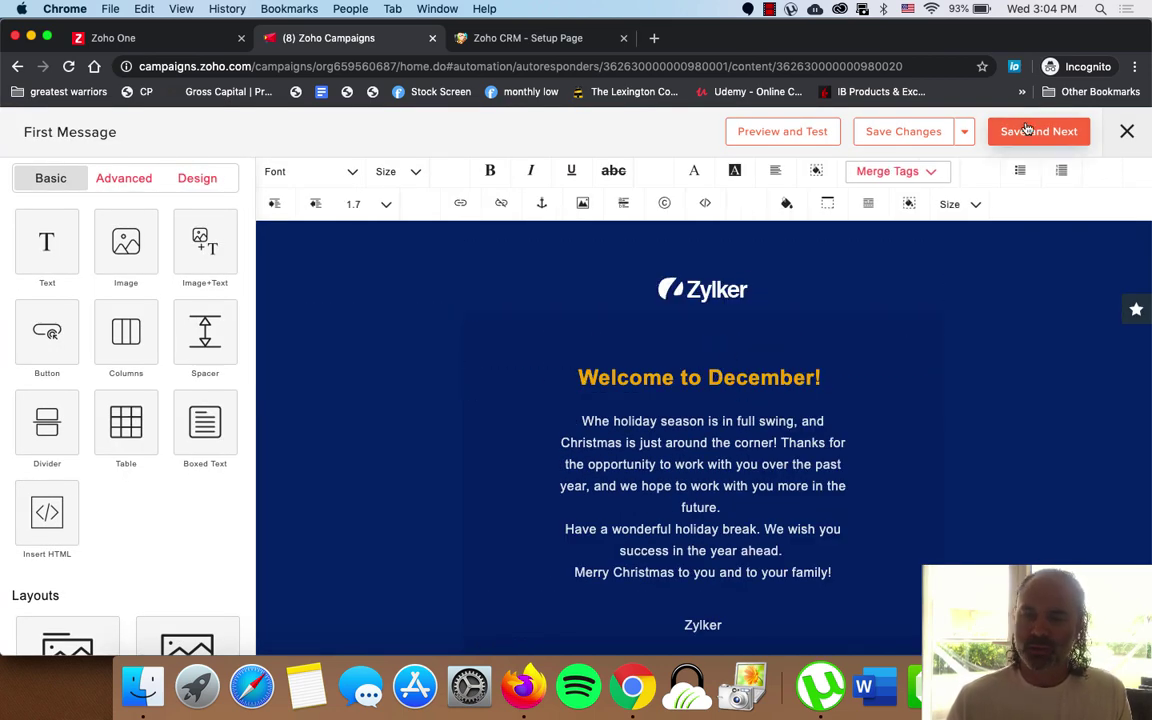
{"action": "left_click", "coordinate": [1034, 133]}
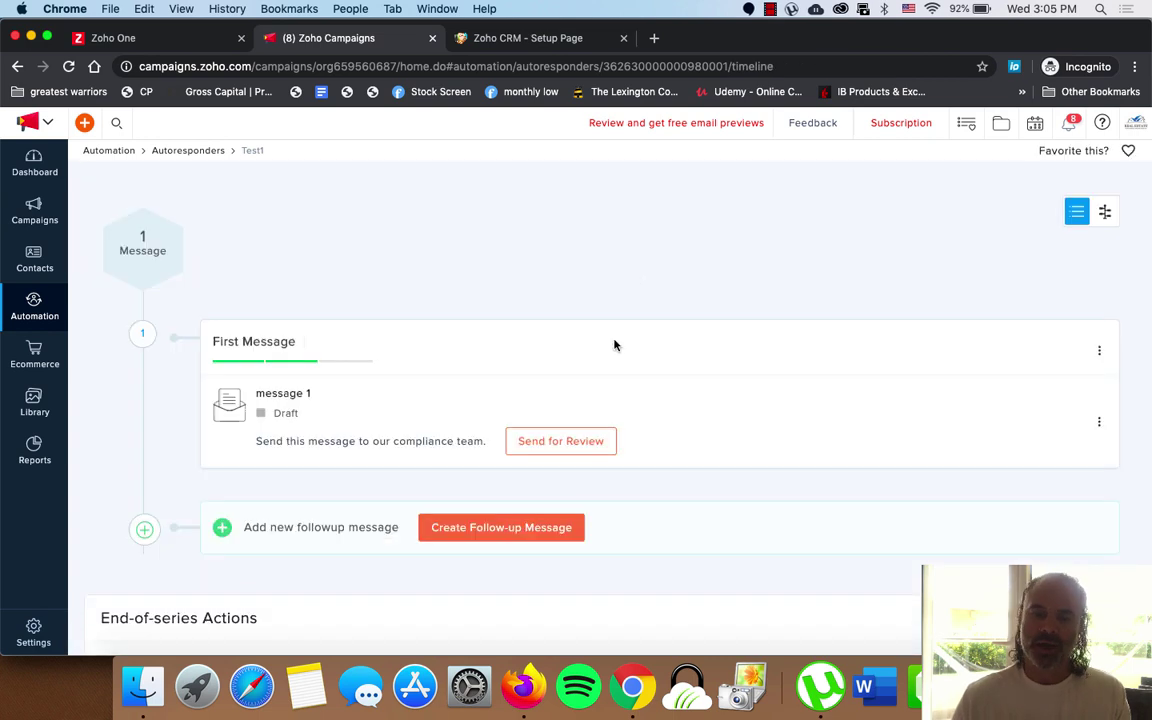
Send message 1 for compliance review and open a Create Follow-up Message form
{"action": "scroll", "coordinate": [612, 352], "scroll_direction": "down", "scroll_amount": 2}
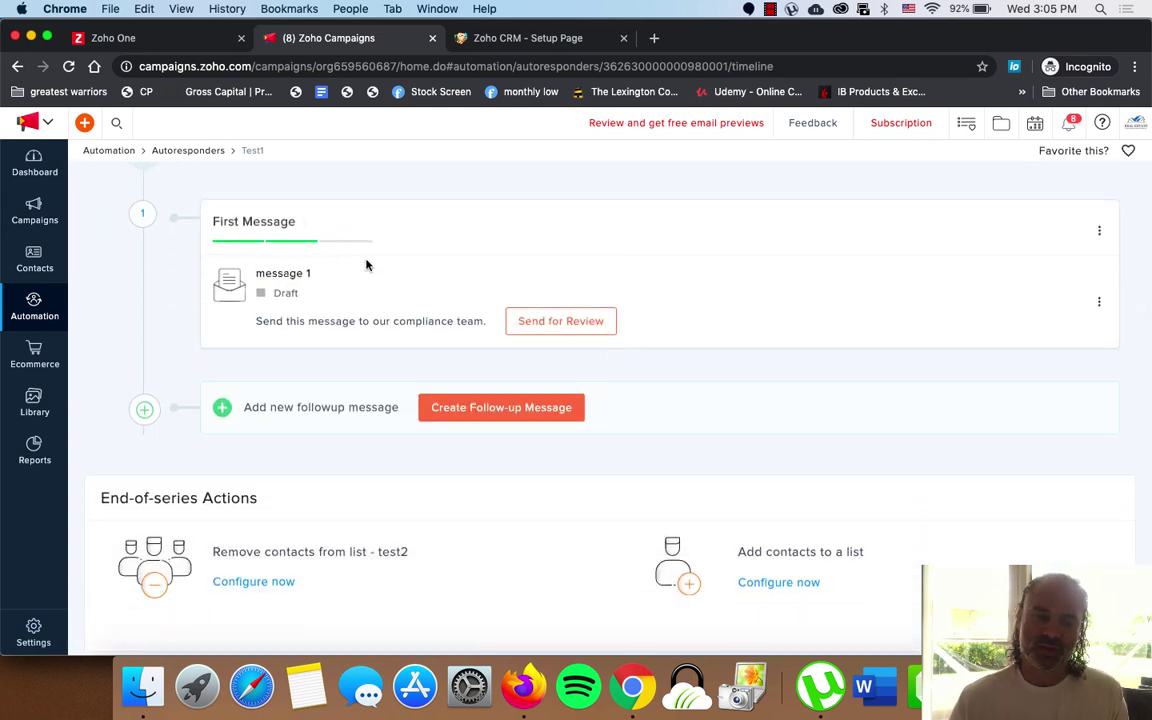
{"action": "left_click", "coordinate": [548, 321]}
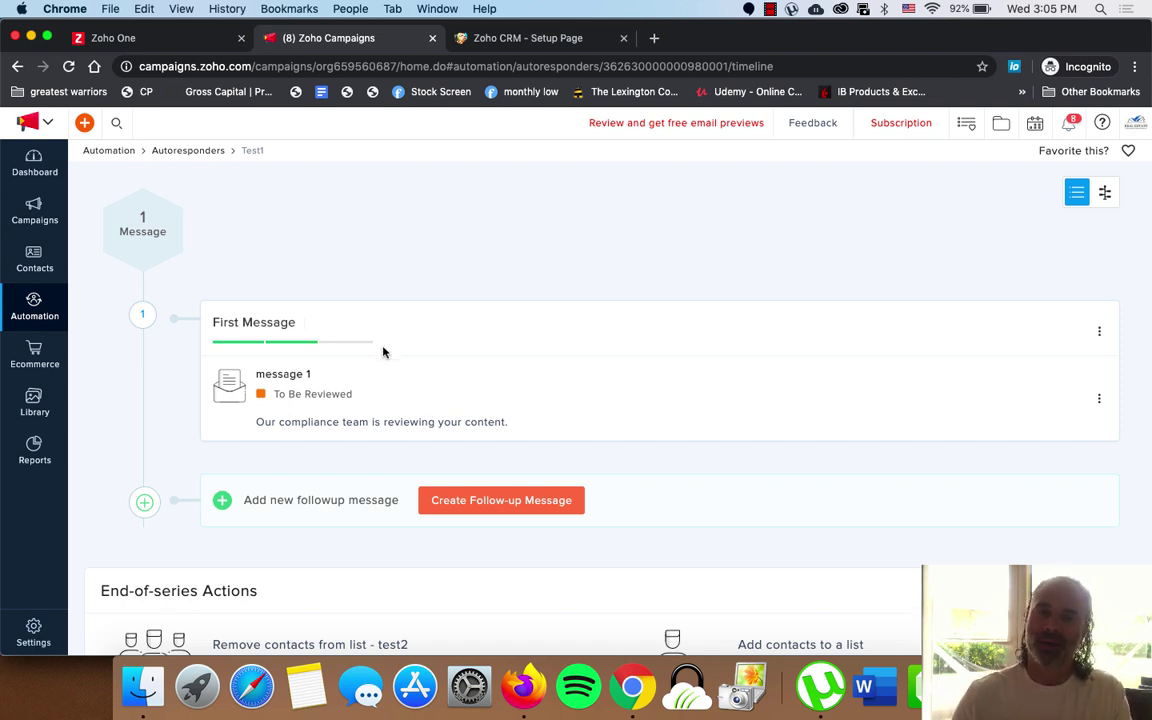
{"action": "scroll", "coordinate": [424, 380], "scroll_direction": "down", "scroll_amount": 3}
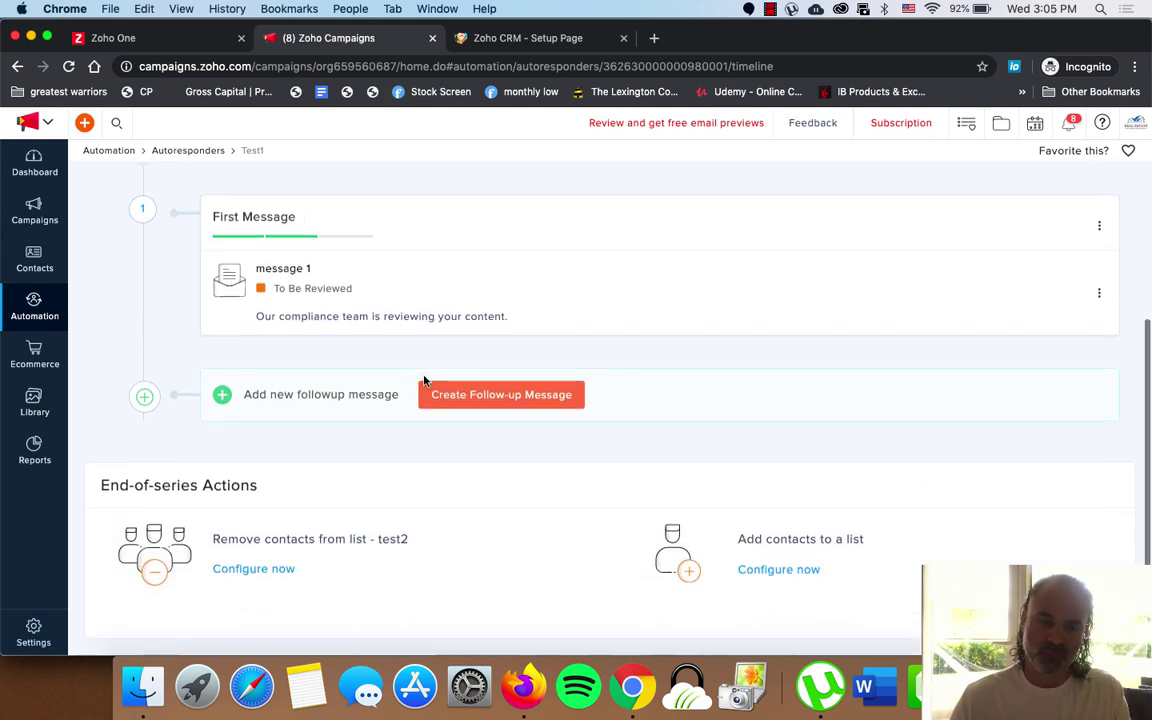
{"action": "left_click", "coordinate": [516, 398]}
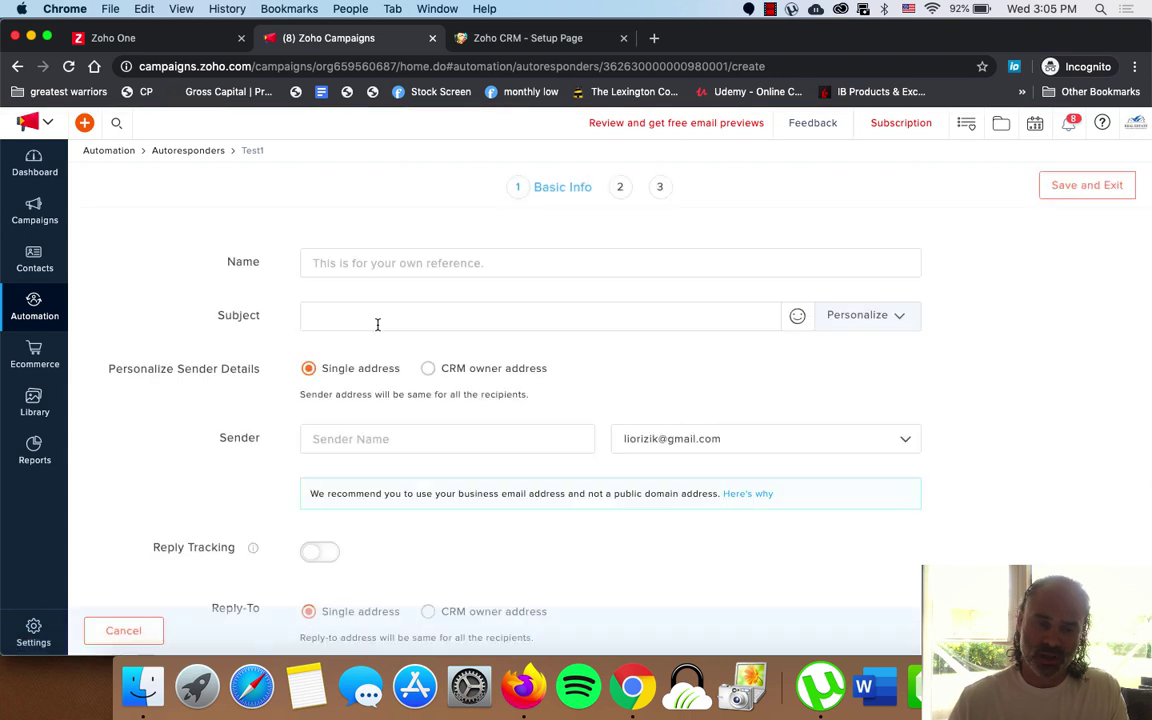
Name the follow-up message 'Message 2' and reuse 'Message 2' as its subject
{"action": "left_click", "coordinate": [347, 272]}
{"action": "type", "text": "D"}
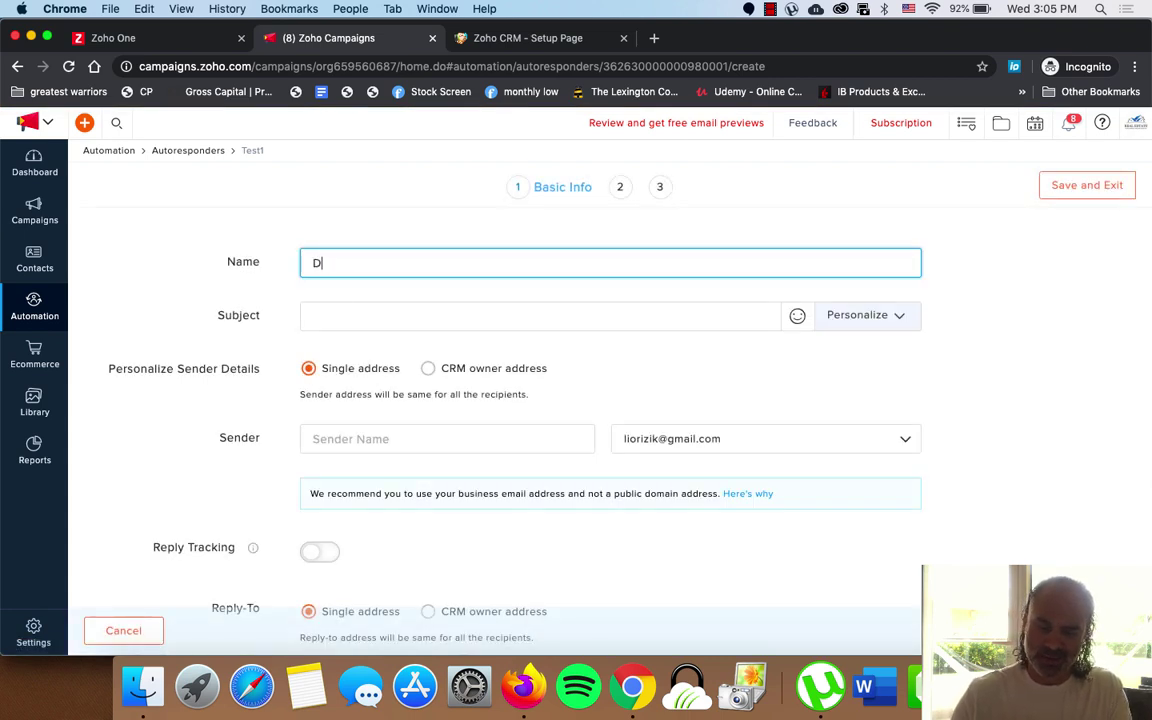
{"action": "key", "text": "BackSpace"}
{"action": "type", "text": "Message"}
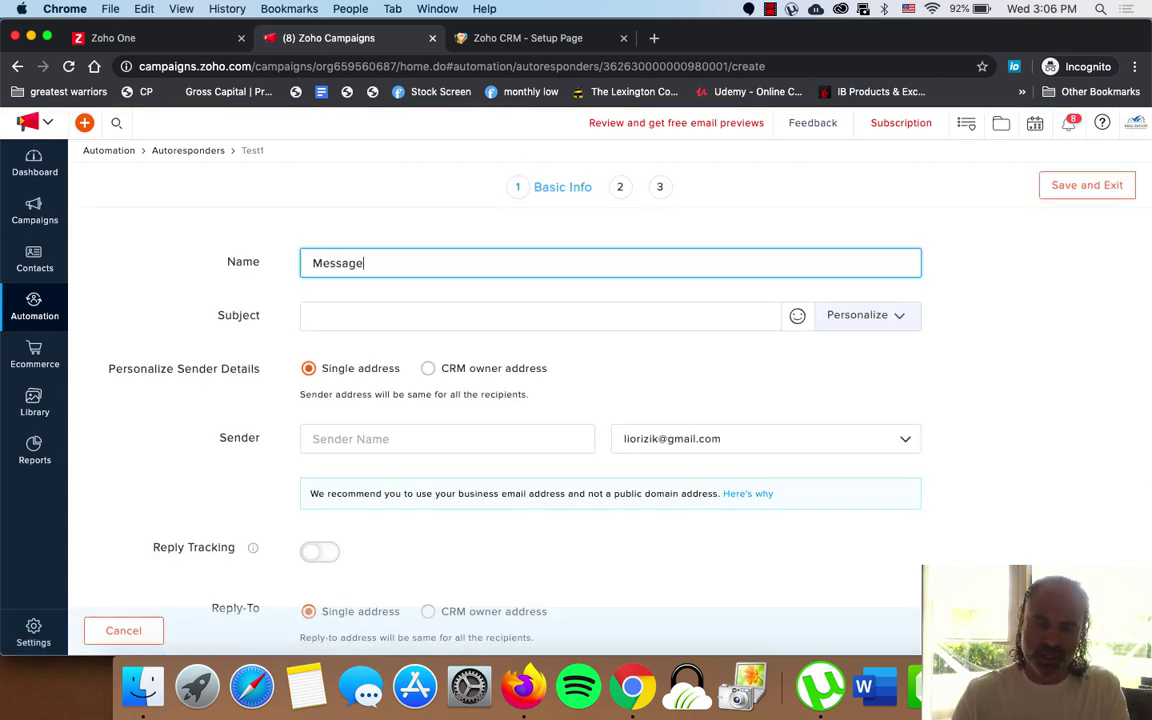
{"action": "type", "text": " 2"}
{"action": "key", "text": "super+a"}
{"action": "key", "text": "super+c"}
{"action": "key", "text": "Tab"}
{"action": "key", "text": "super+v"}
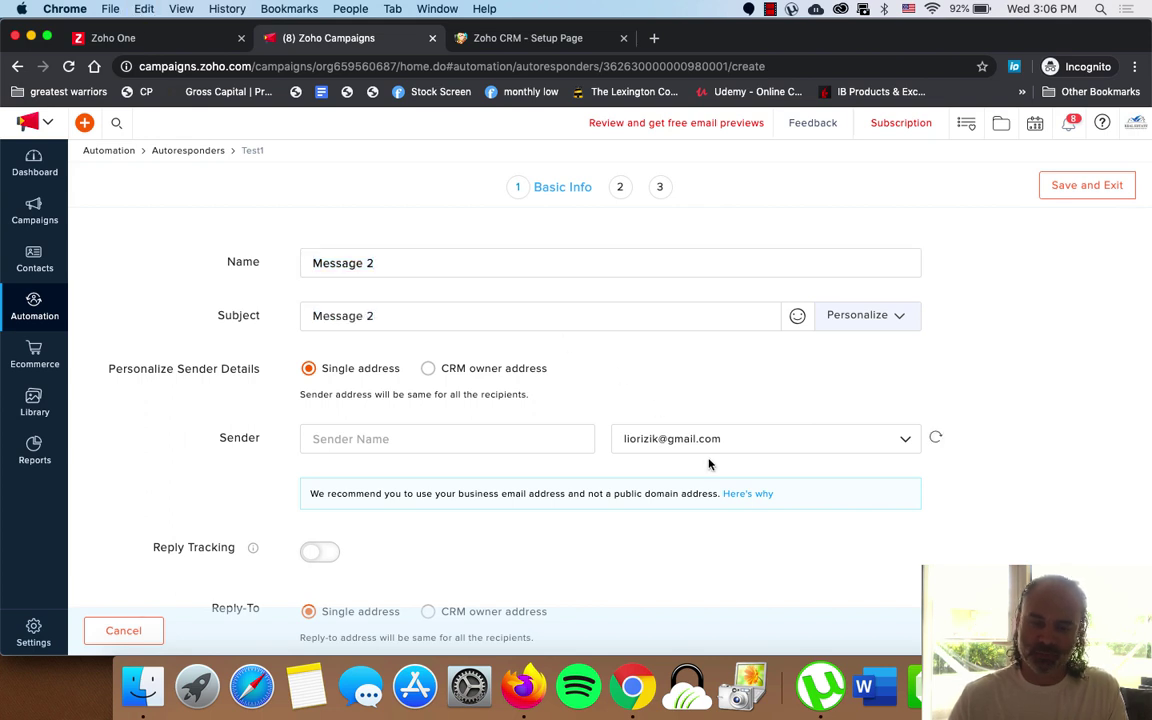
{"action": "key", "text": "Return"}
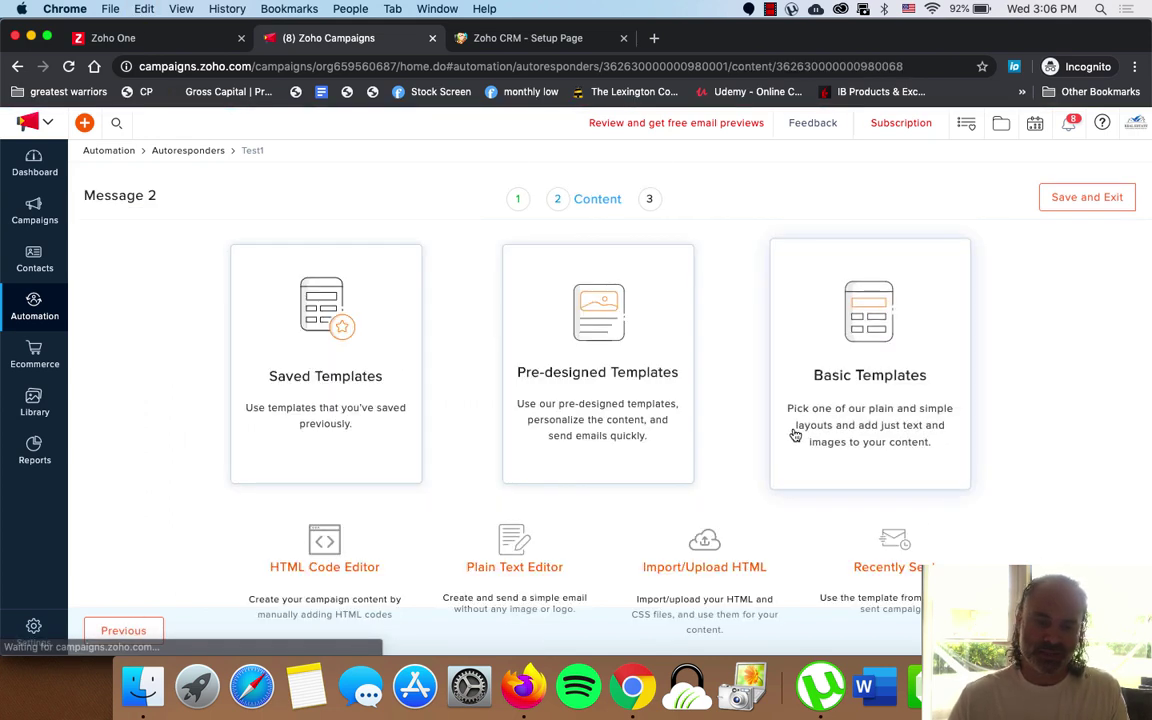
Apply the Christmas77 pre-designed template to Message 2 and save its content
{"action": "left_click", "coordinate": [550, 345]}
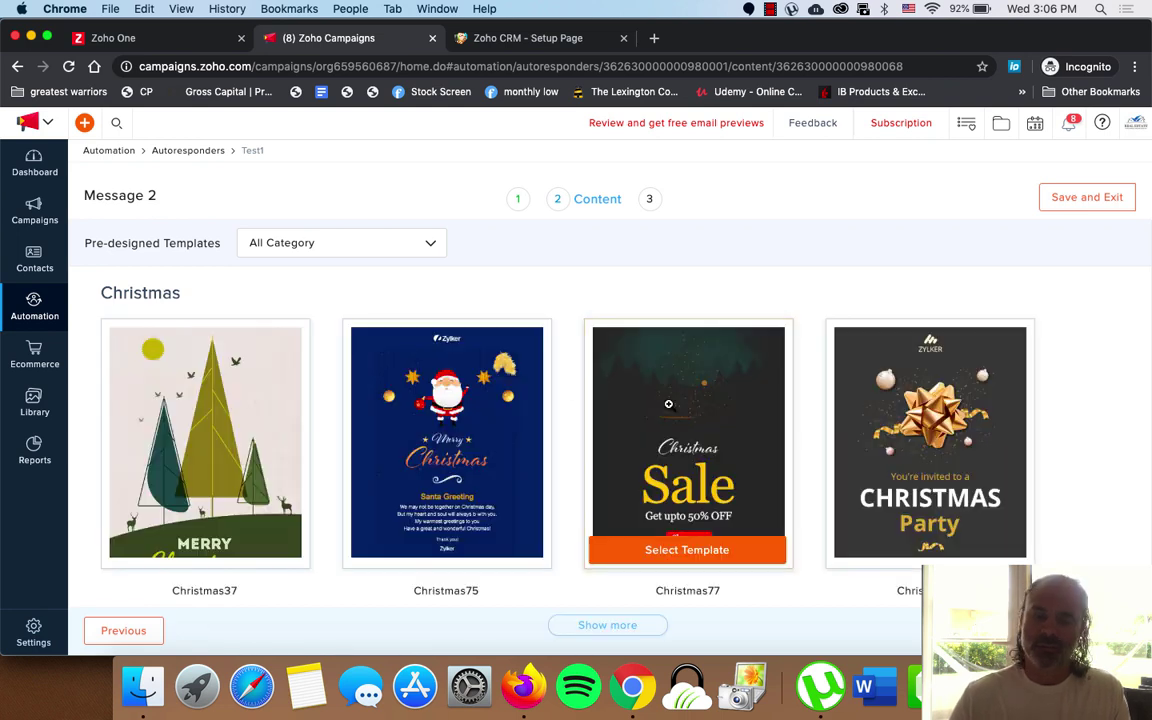
{"action": "scroll", "coordinate": [668, 405], "scroll_direction": "down", "scroll_amount": 1}
{"action": "left_click", "coordinate": [652, 522]}
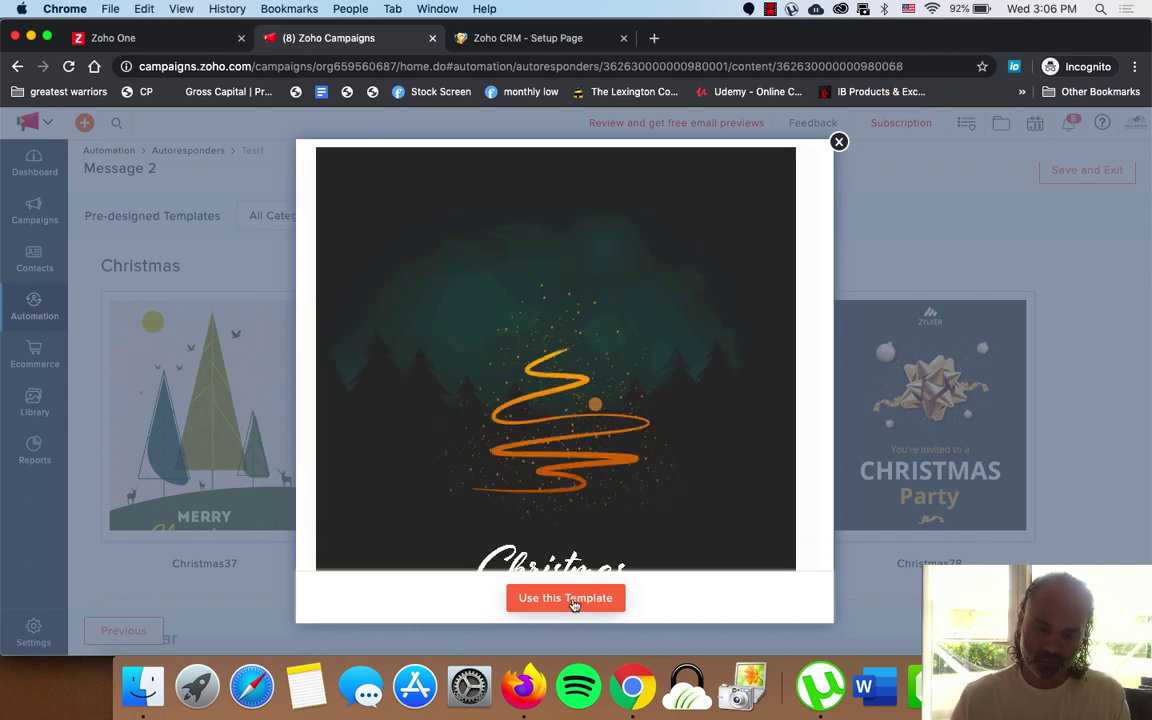
{"action": "left_click", "coordinate": [571, 599]}
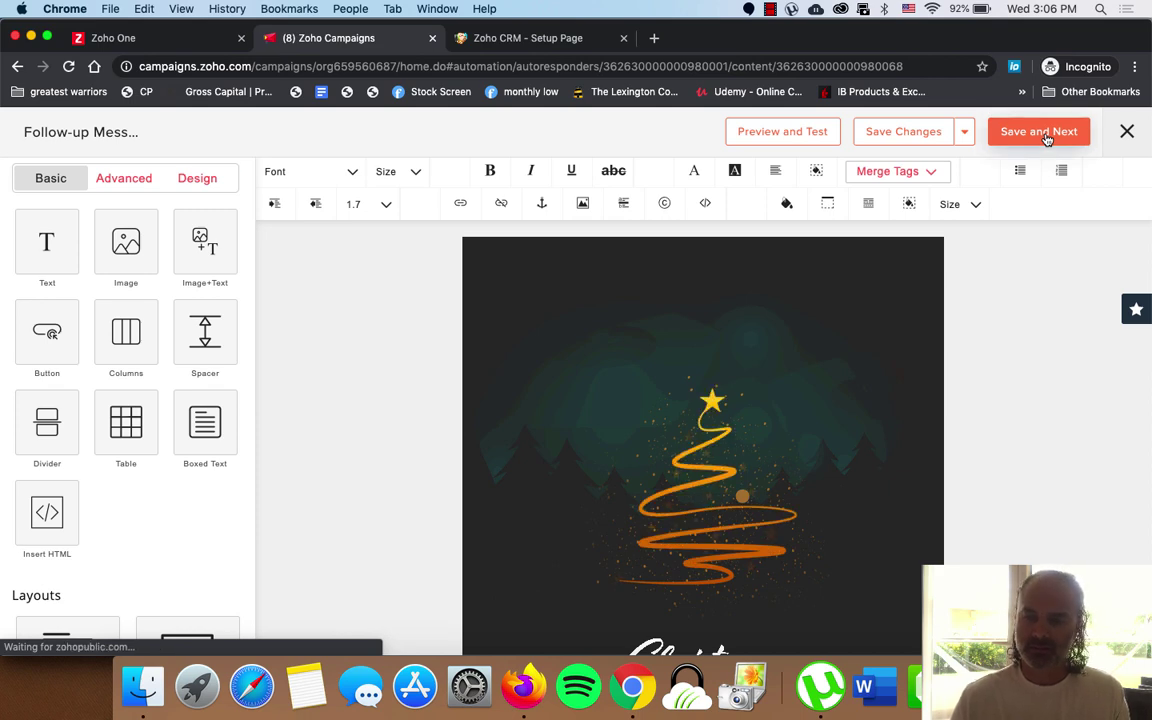
{"action": "left_click", "coordinate": [1037, 132]}
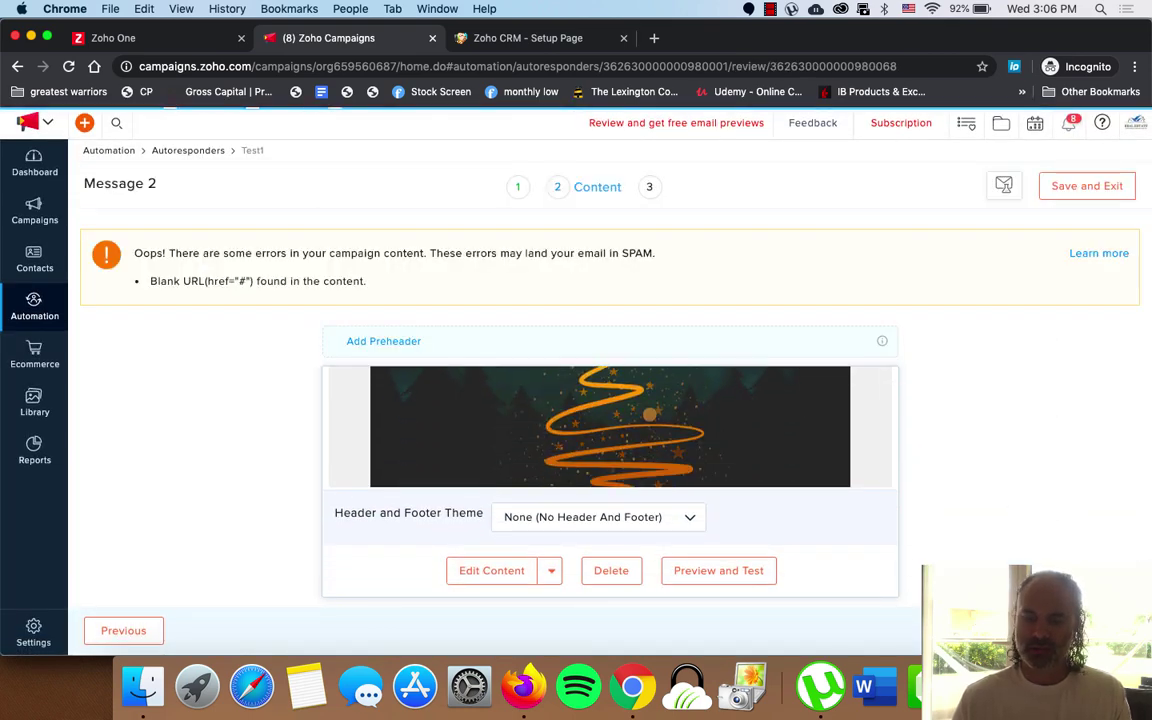
{"action": "scroll", "coordinate": [806, 443], "scroll_direction": "down", "scroll_amount": 5}
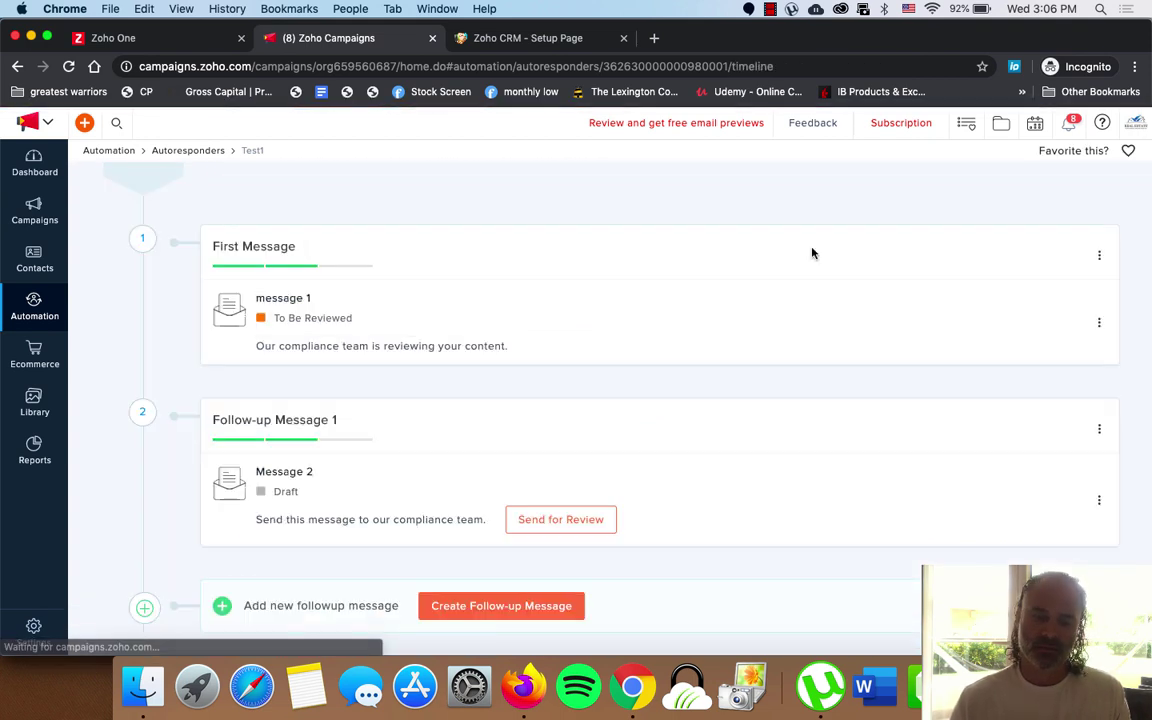
Send Message 2 for compliance review, then reload the Test1 autoresponder page
{"action": "scroll", "coordinate": [586, 375], "scroll_direction": "down", "scroll_amount": 2}
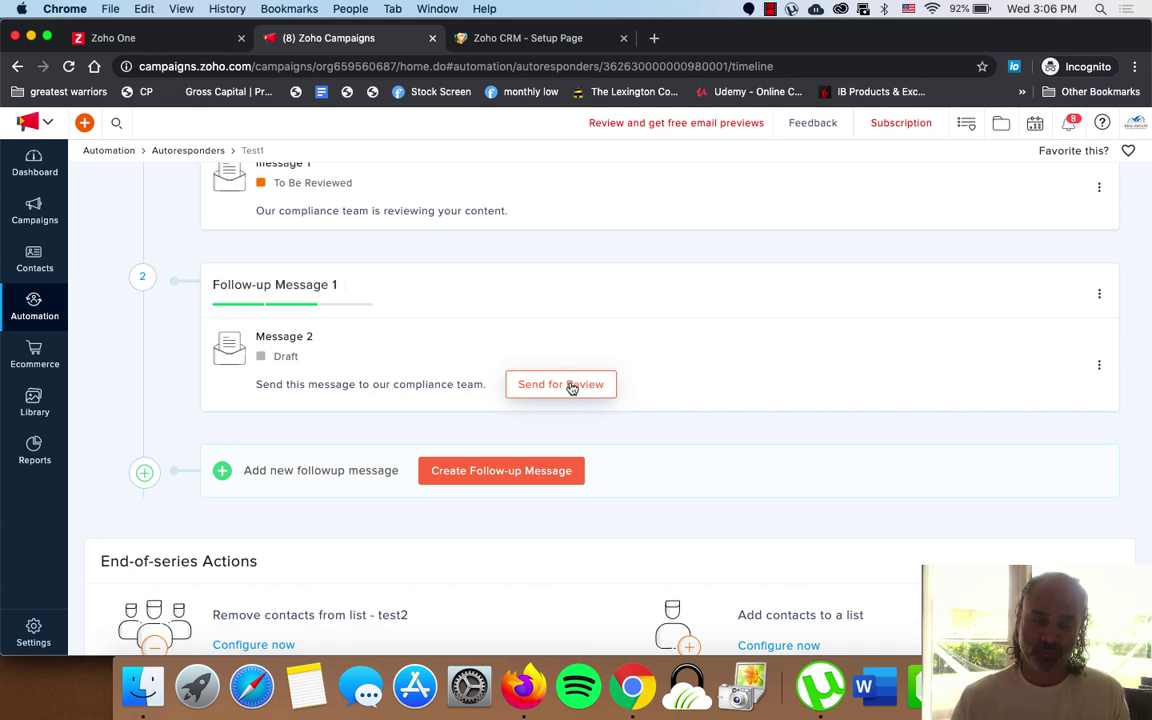
{"action": "left_click", "coordinate": [571, 386]}
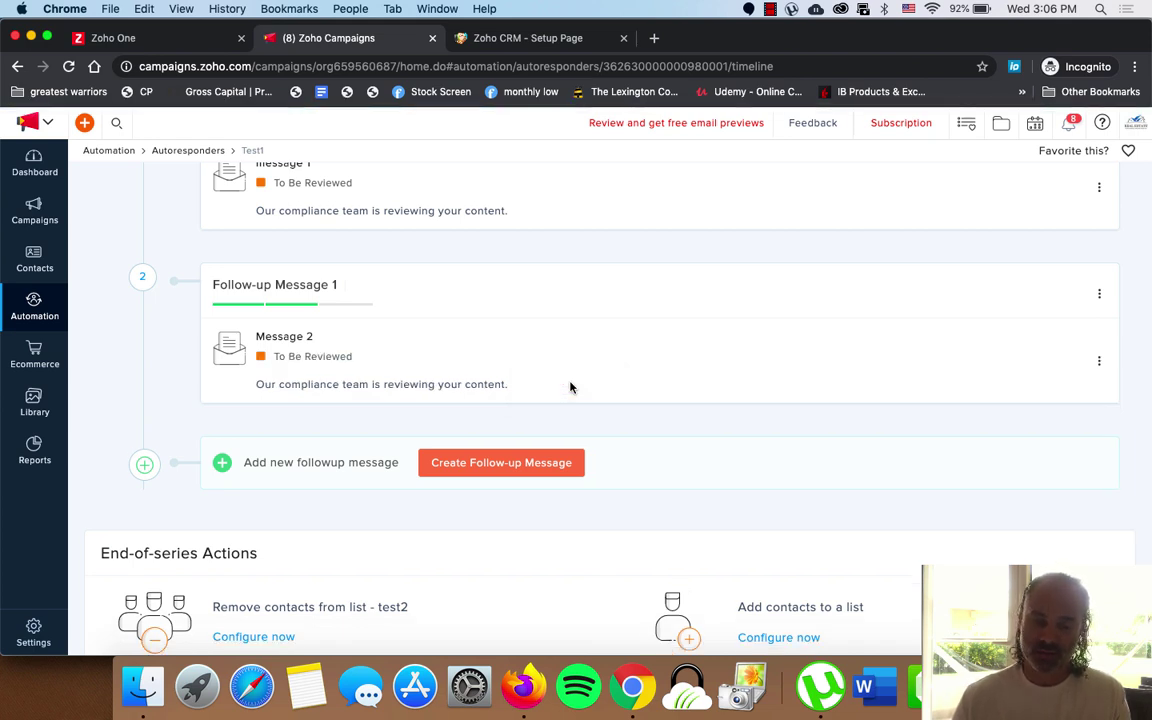
{"action": "scroll", "coordinate": [474, 378], "scroll_direction": "up", "scroll_amount": 2}
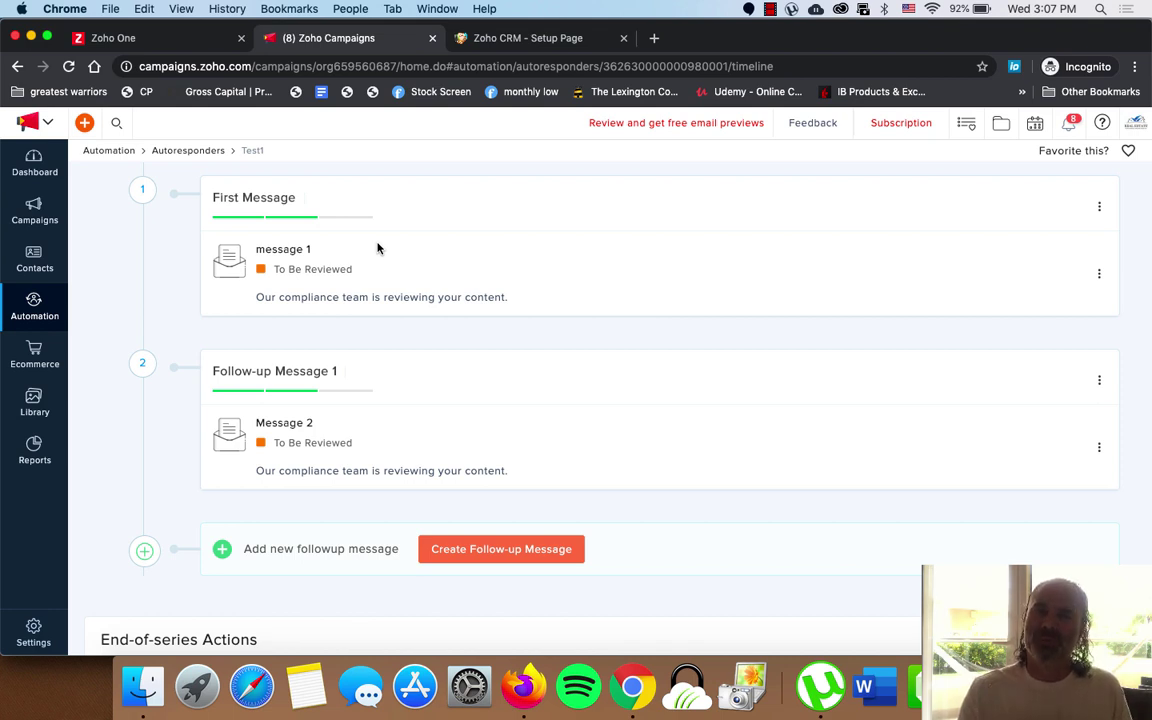
{"action": "left_click", "coordinate": [69, 67]}
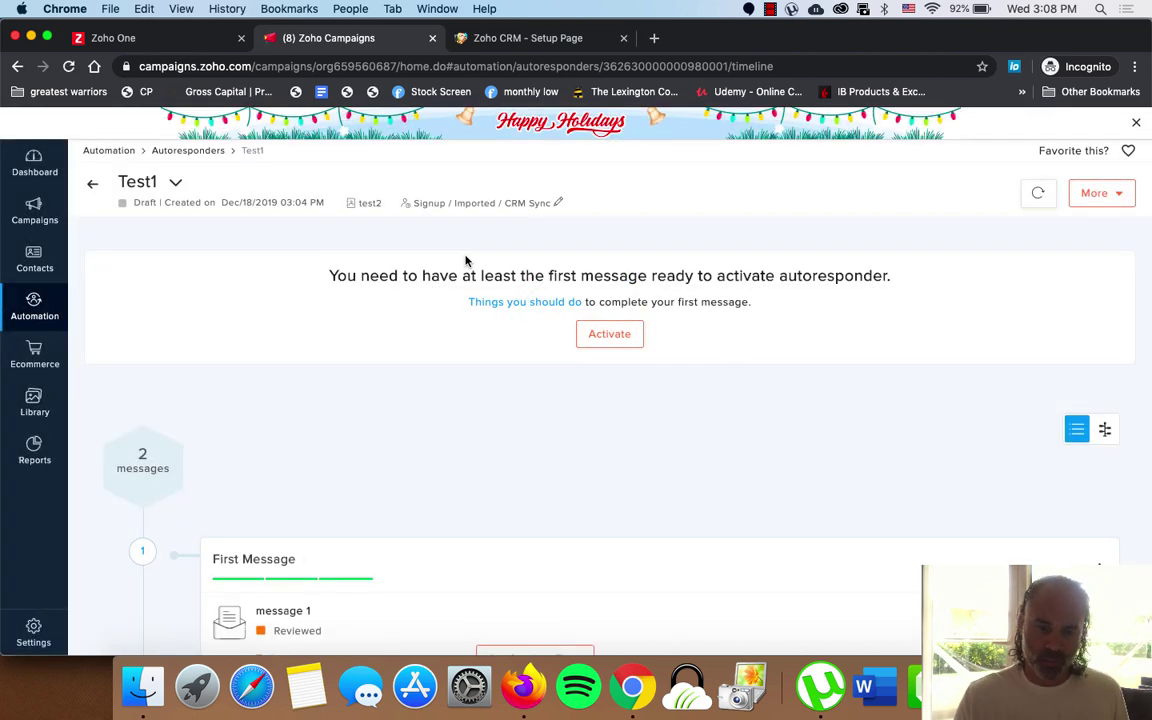
Set message 1 to send after a 1-hour delay, then reload to refresh message statuses
{"action": "scroll", "coordinate": [466, 372], "scroll_direction": "down", "scroll_amount": 7}
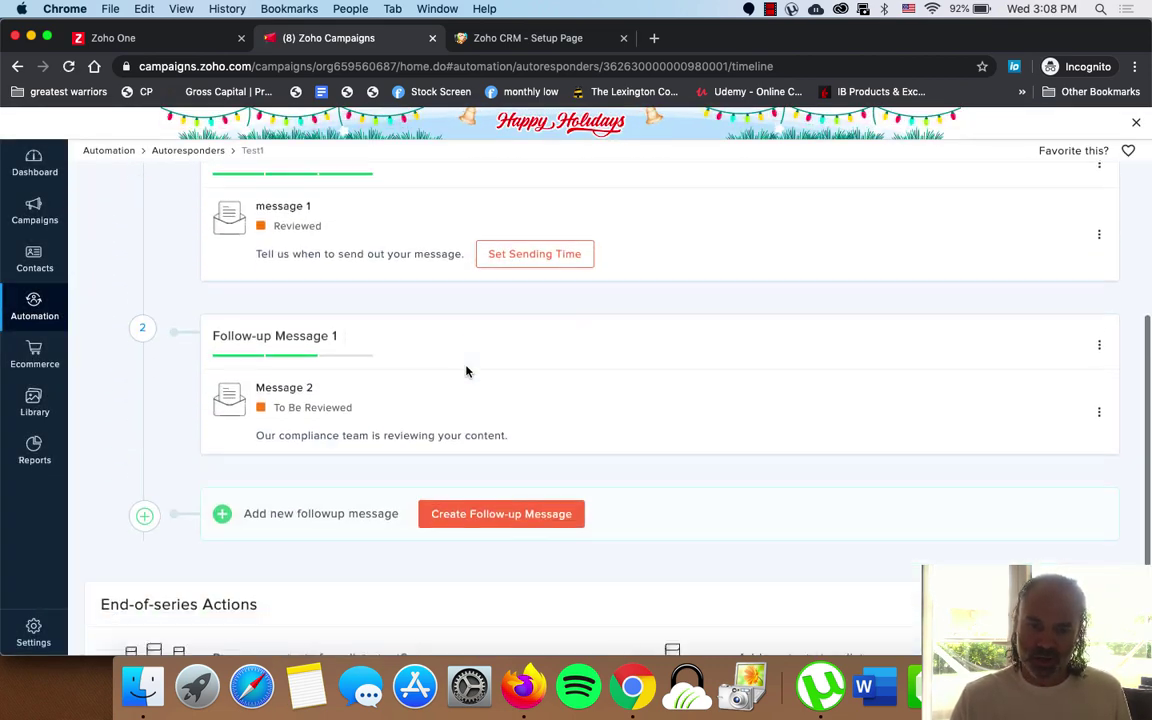
{"action": "scroll", "coordinate": [465, 370], "scroll_direction": "up", "scroll_amount": 1}
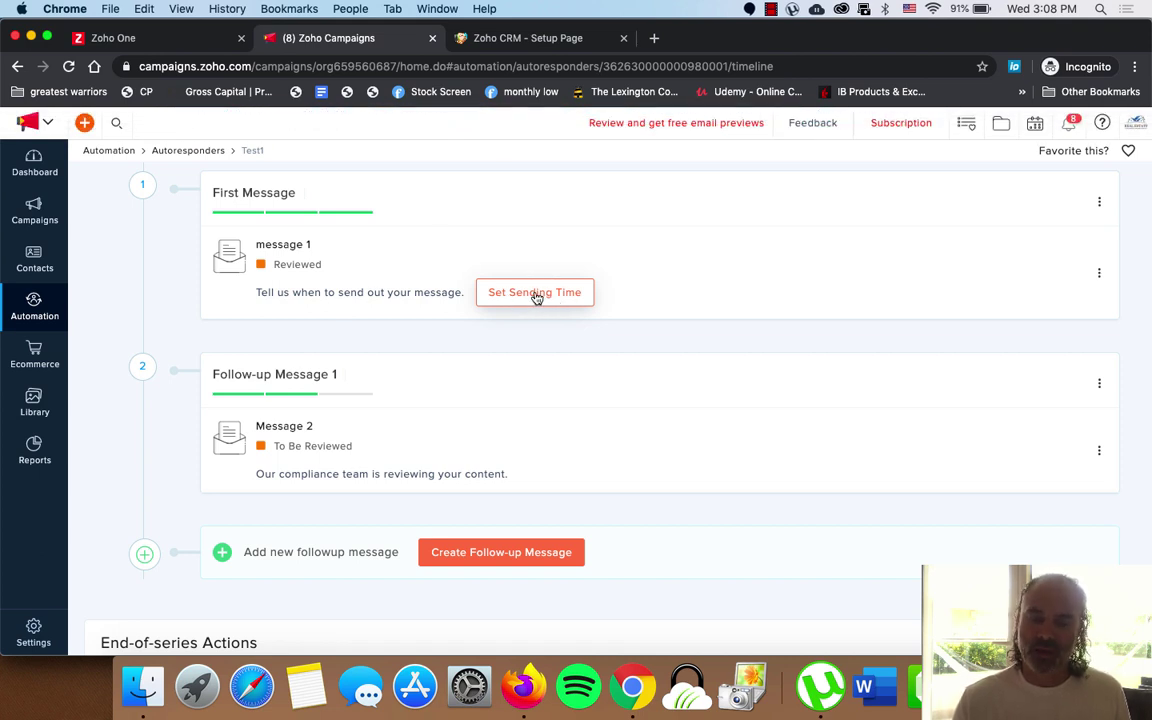
{"action": "left_click", "coordinate": [535, 294]}
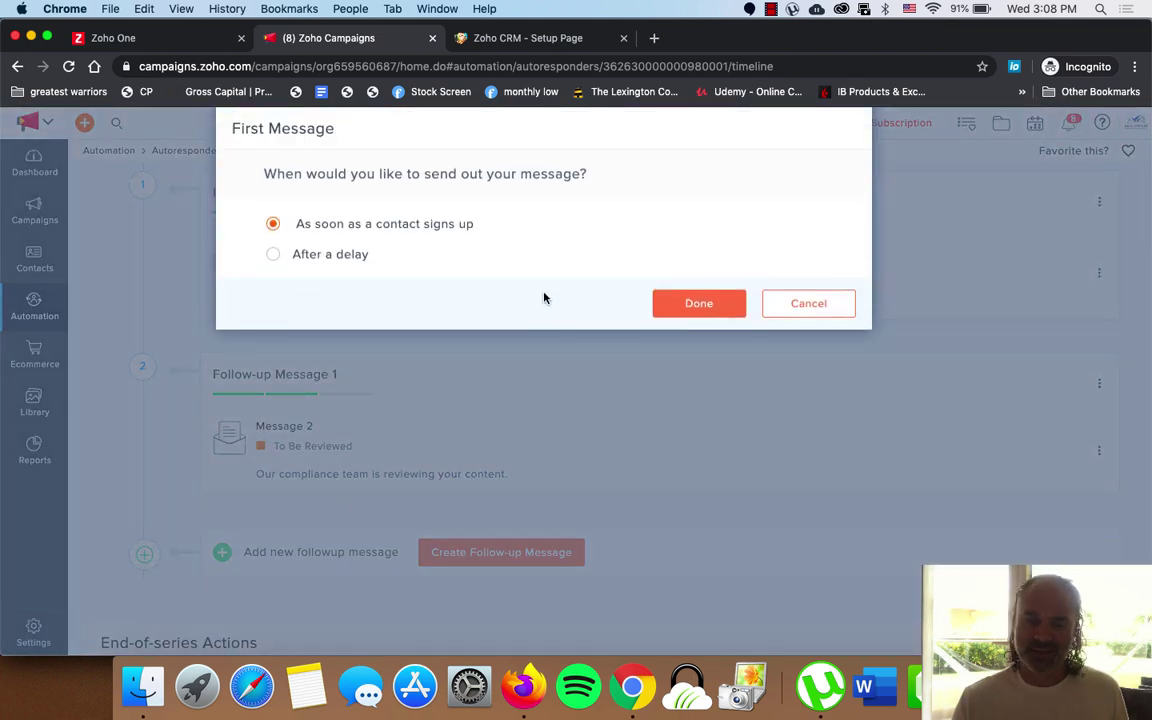
{"action": "left_click_drag", "start_coordinate": [296, 225], "coordinate": [550, 227]}
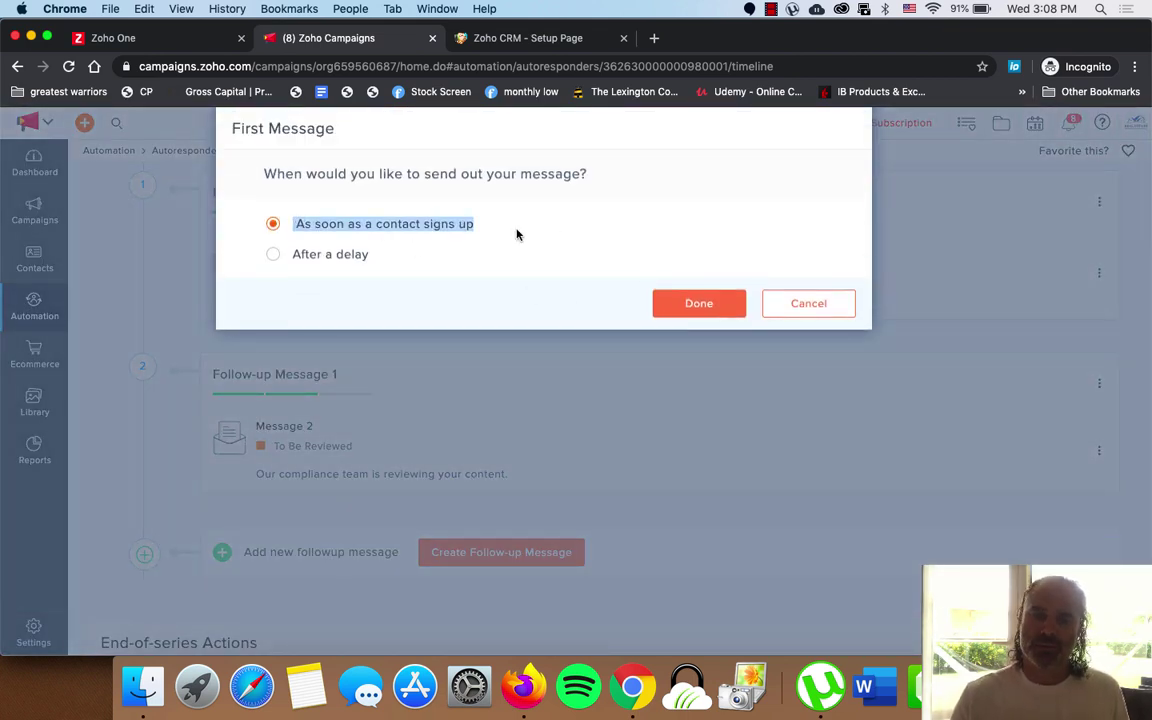
{"action": "left_click", "coordinate": [342, 254]}
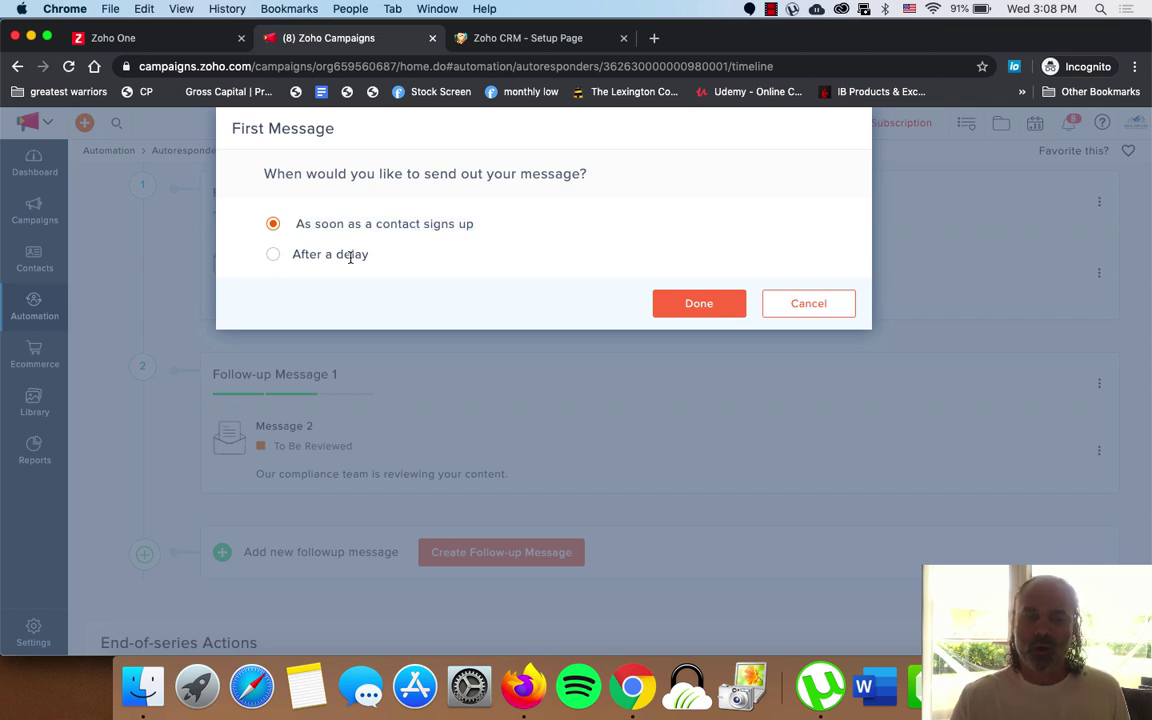
{"action": "left_click", "coordinate": [273, 256]}
{"action": "left_click", "coordinate": [505, 296]}
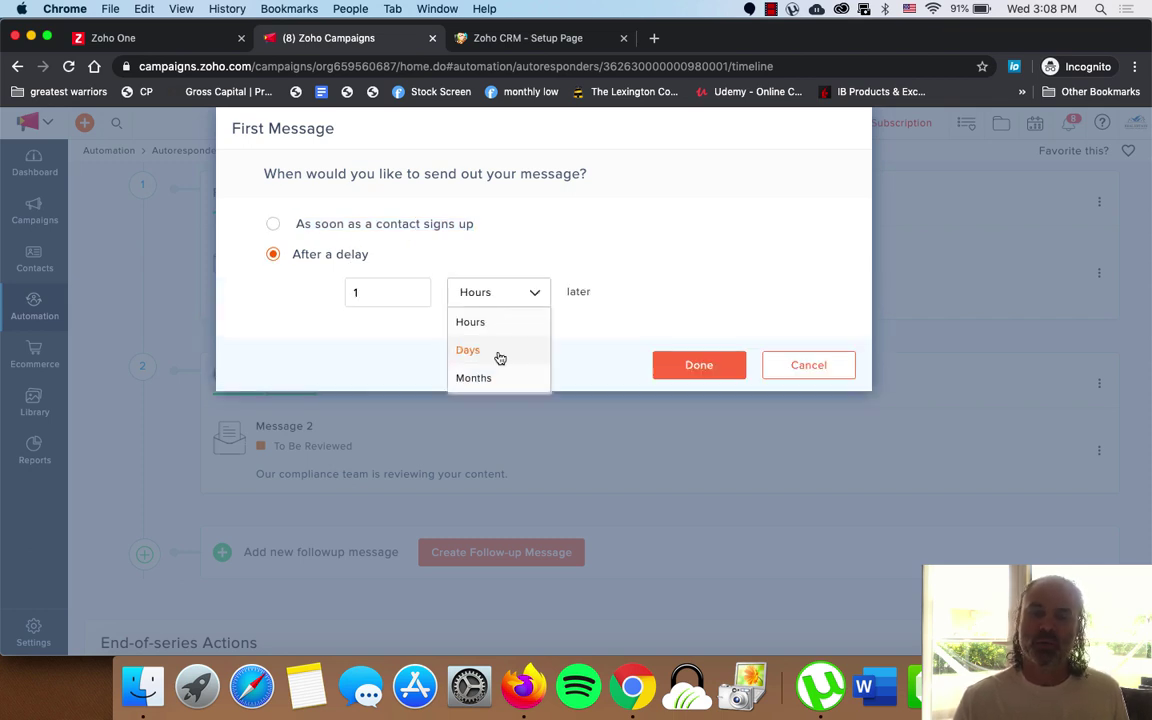
{"action": "left_click", "coordinate": [492, 293]}
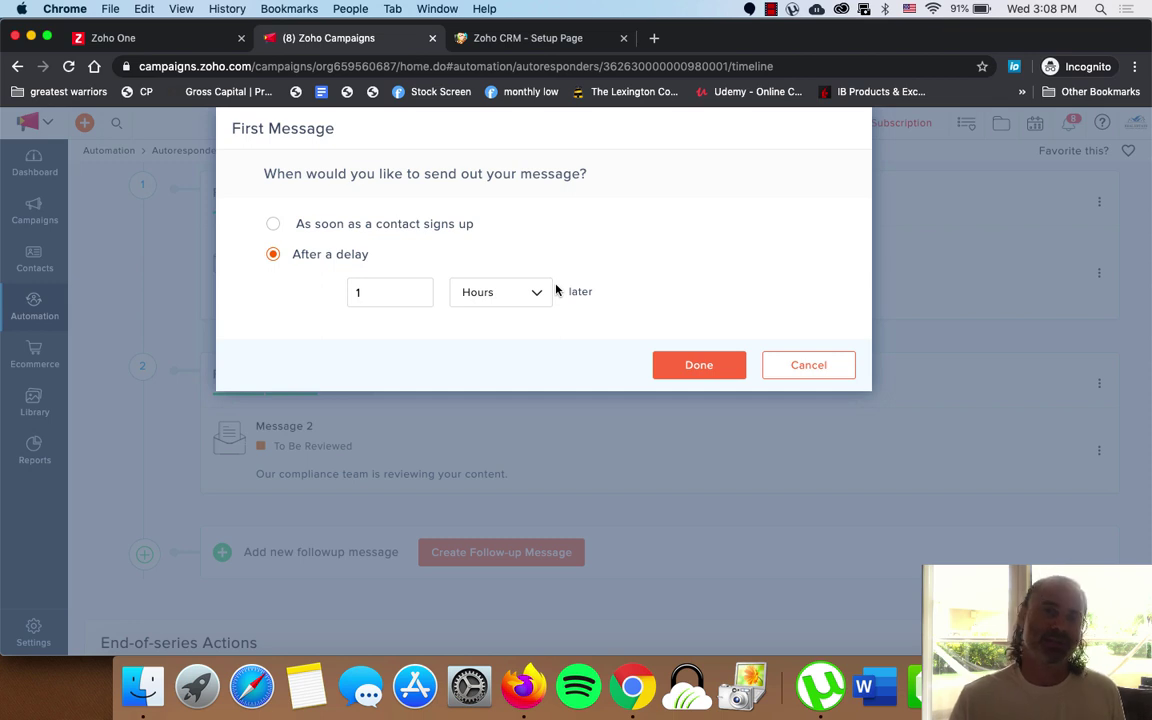
{"action": "left_click", "coordinate": [699, 367]}
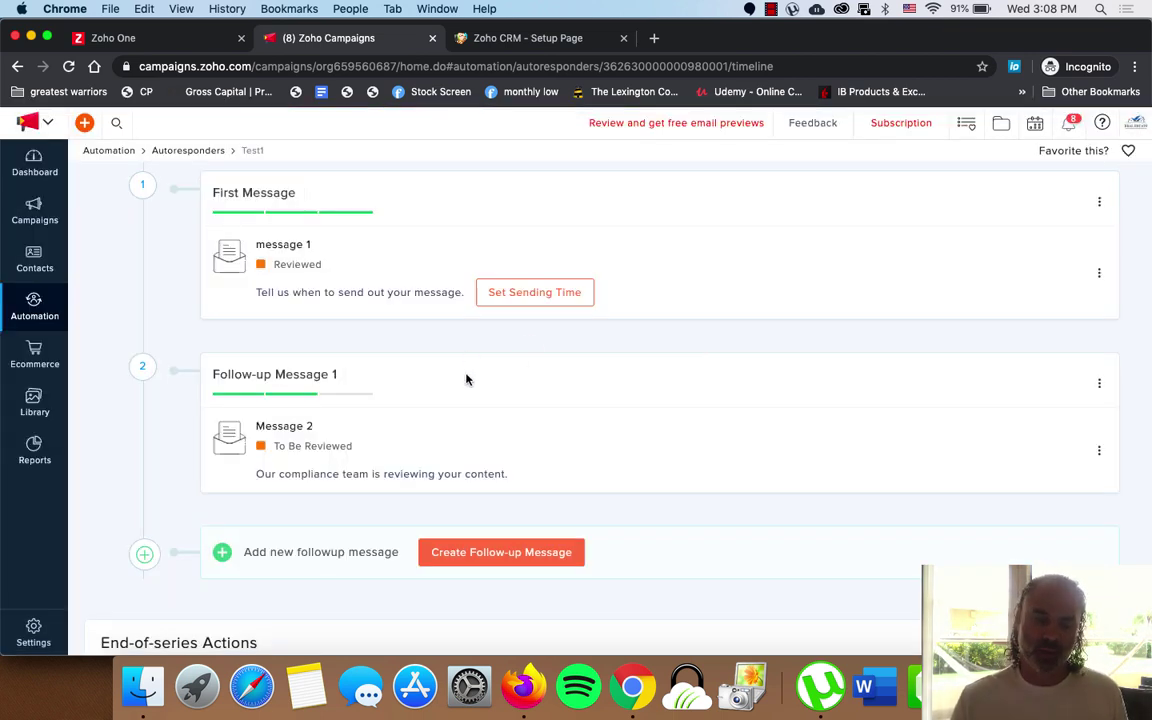
{"action": "left_click", "coordinate": [70, 66]}
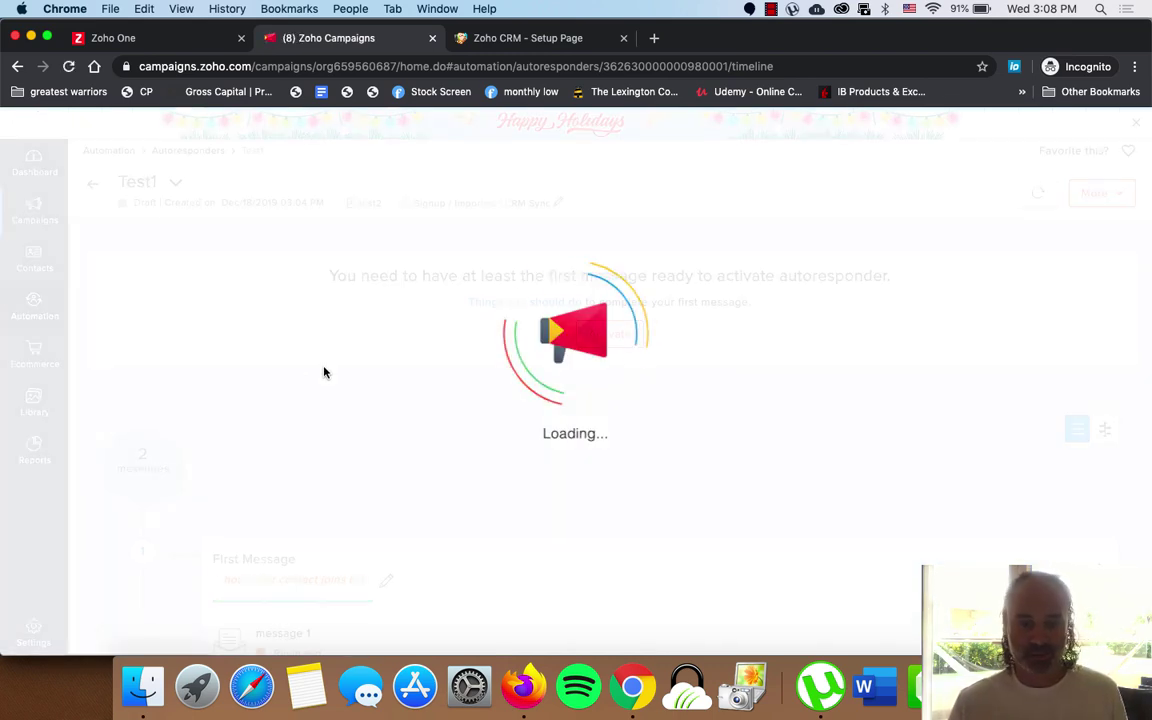
{"action": "scroll", "coordinate": [350, 380], "scroll_direction": "down", "scroll_amount": 5}
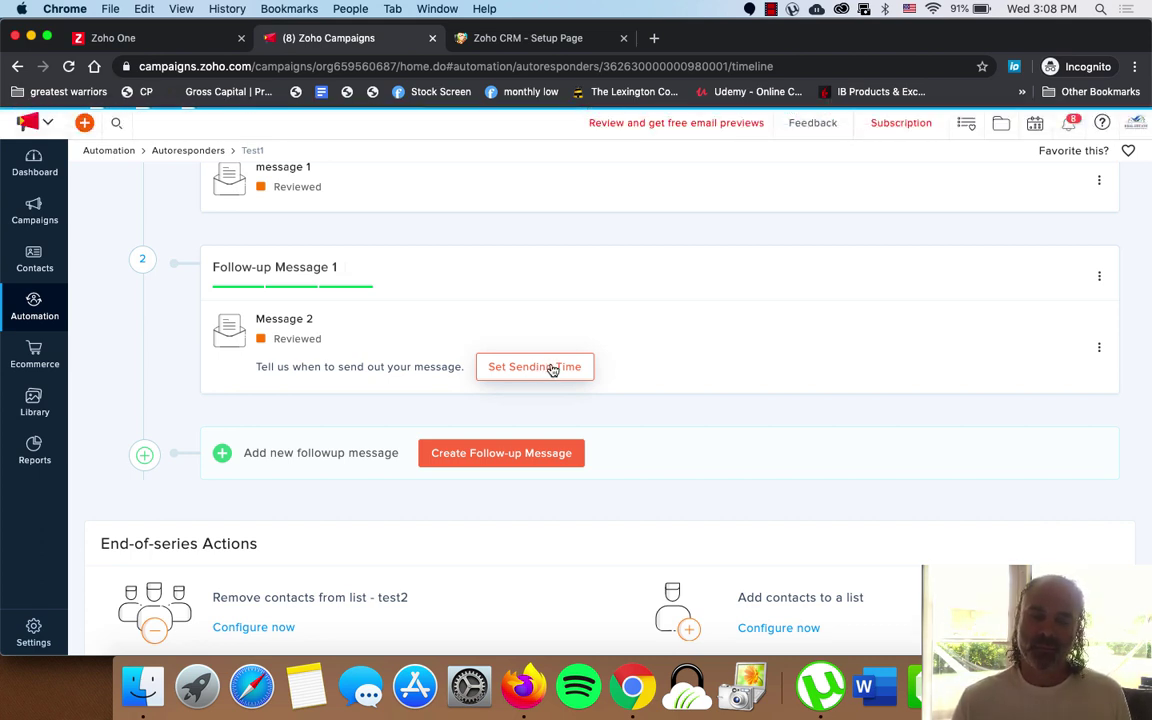
Schedule Message 2 to send after a 2-day delay at 11:30 EST
{"action": "left_click", "coordinate": [552, 368]}
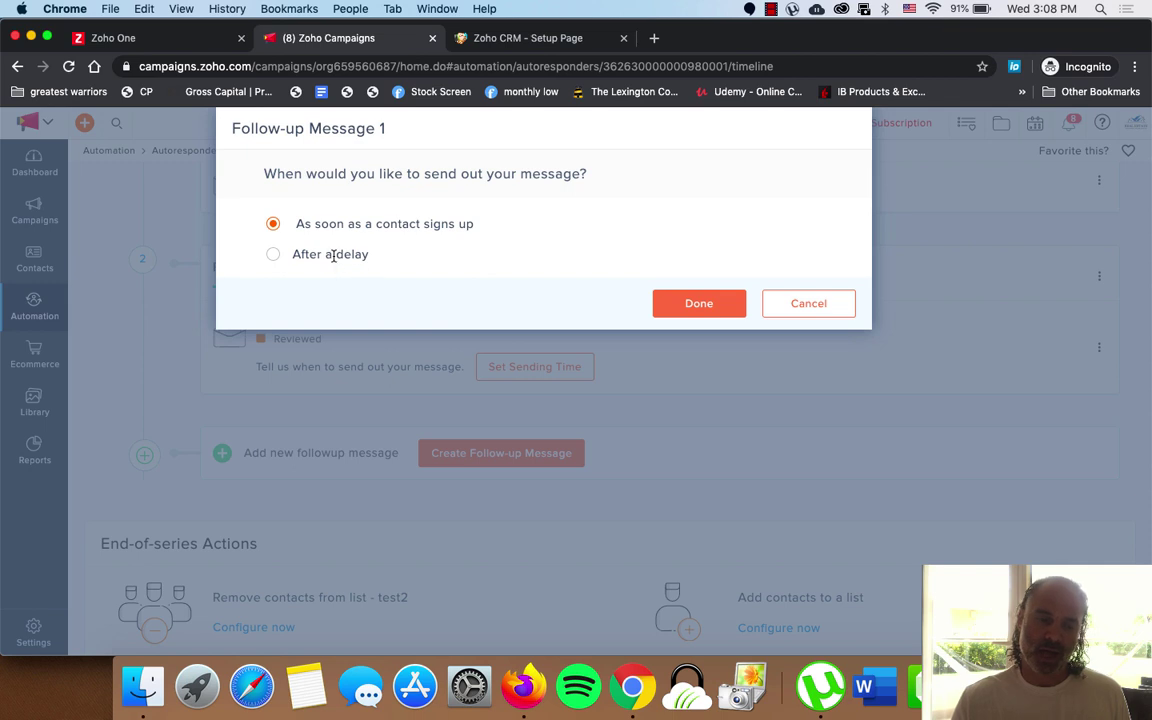
{"action": "left_click", "coordinate": [272, 256]}
{"action": "left_click", "coordinate": [382, 290]}
{"action": "type", "text": "2"}
{"action": "left_click", "coordinate": [483, 293]}
{"action": "left_click", "coordinate": [490, 350]}
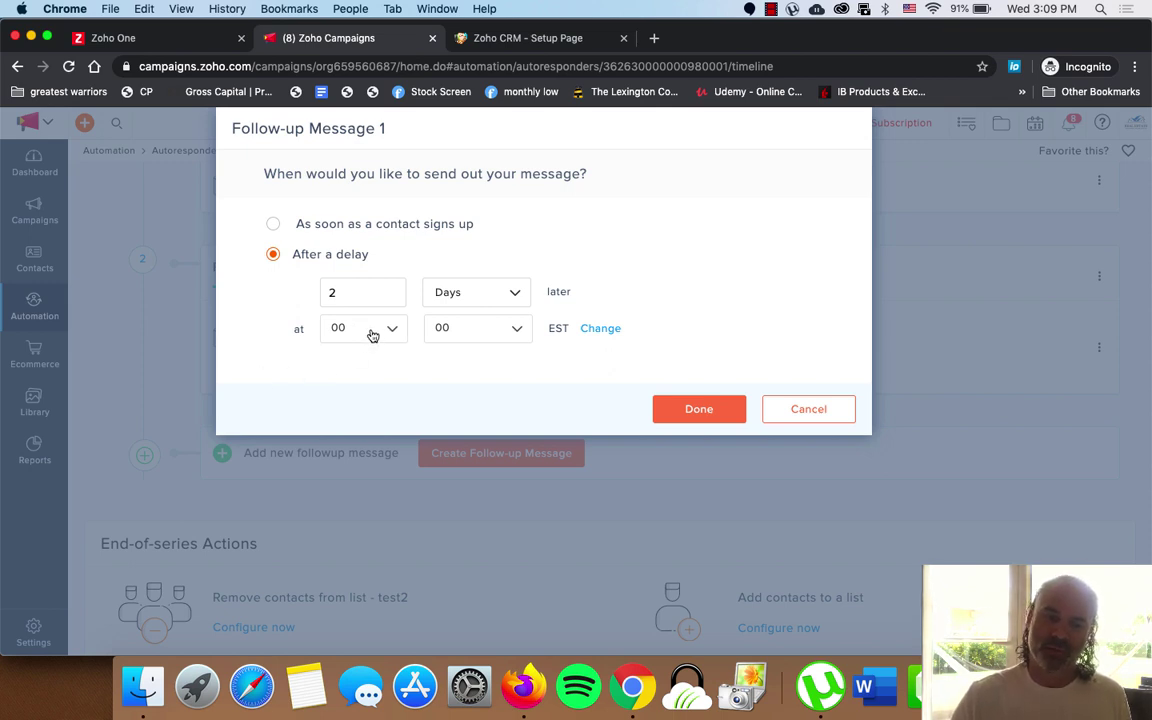
{"action": "left_click", "coordinate": [372, 335]}
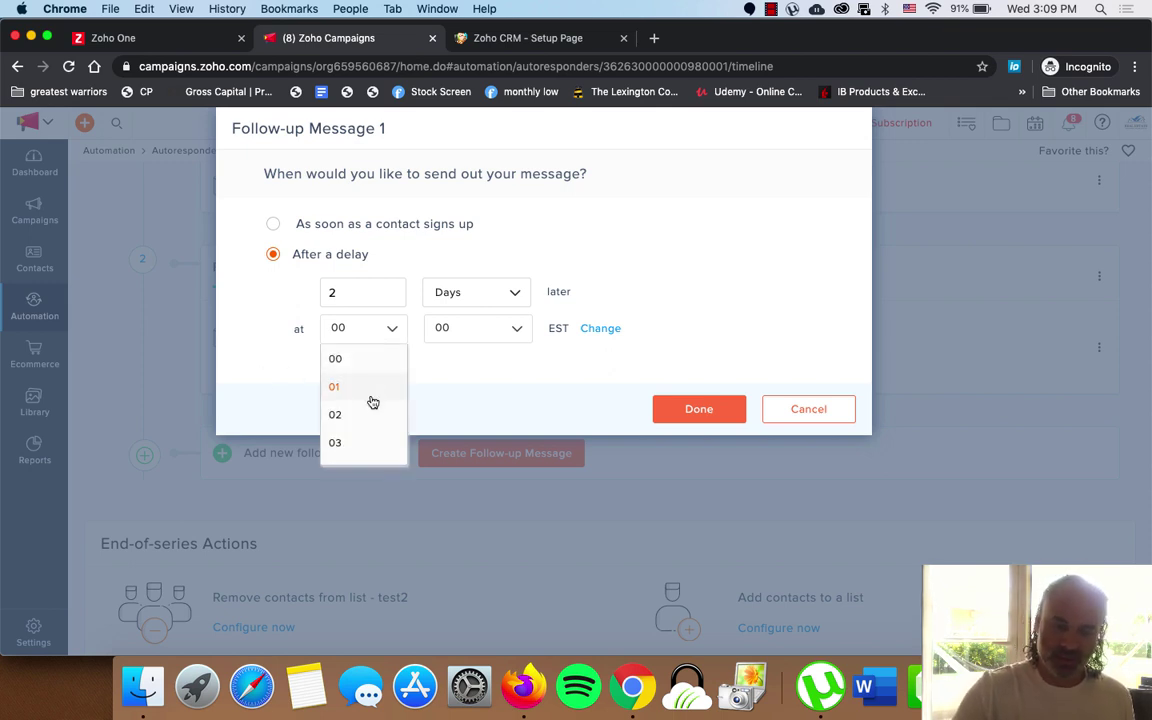
{"action": "scroll", "coordinate": [370, 401], "scroll_direction": "down", "scroll_amount": 5}
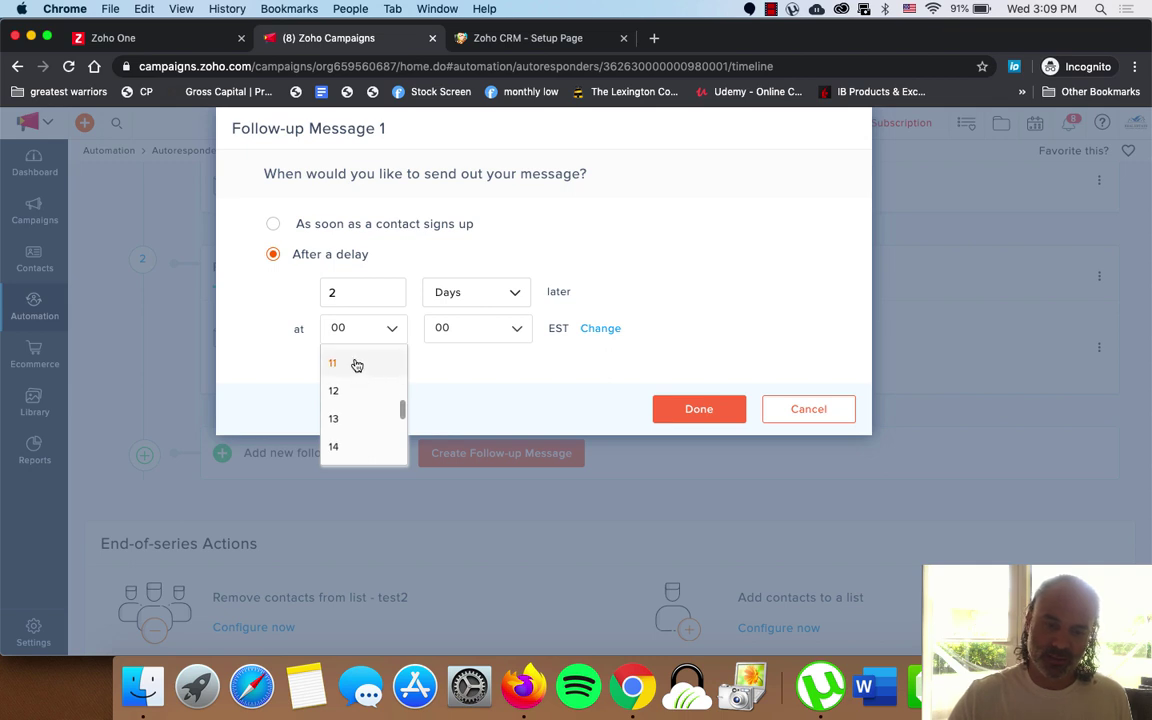
{"action": "left_click", "coordinate": [356, 364]}
{"action": "left_click", "coordinate": [478, 329]}
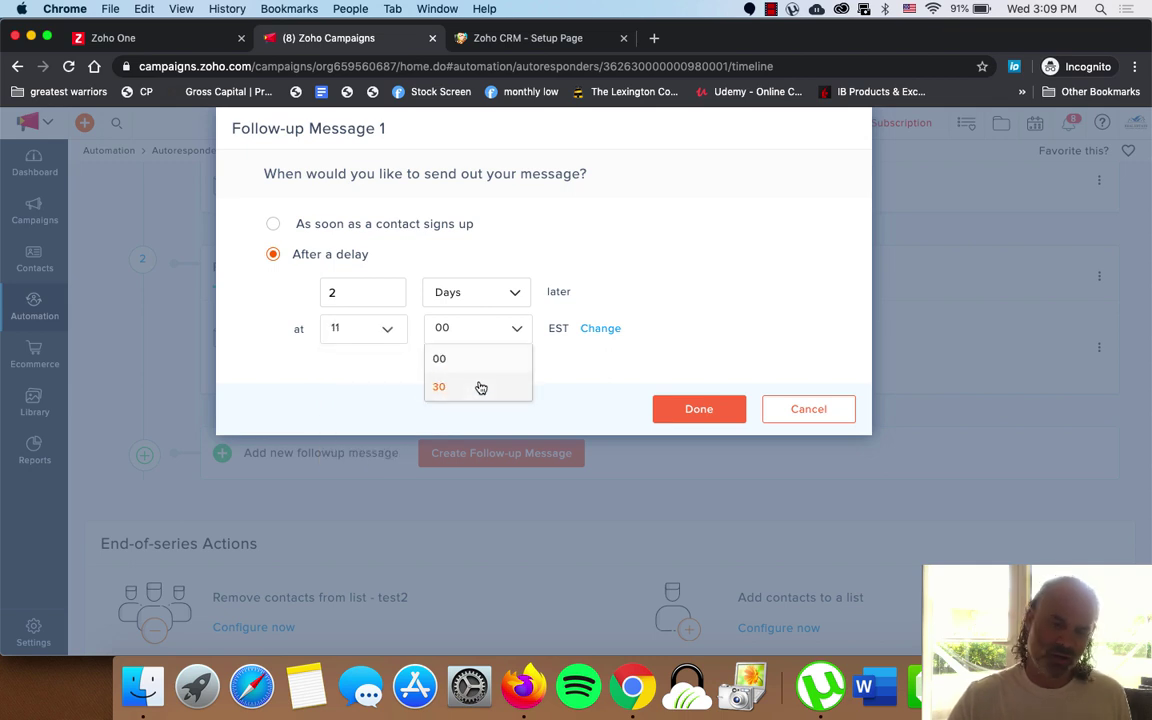
{"action": "left_click", "coordinate": [480, 387]}
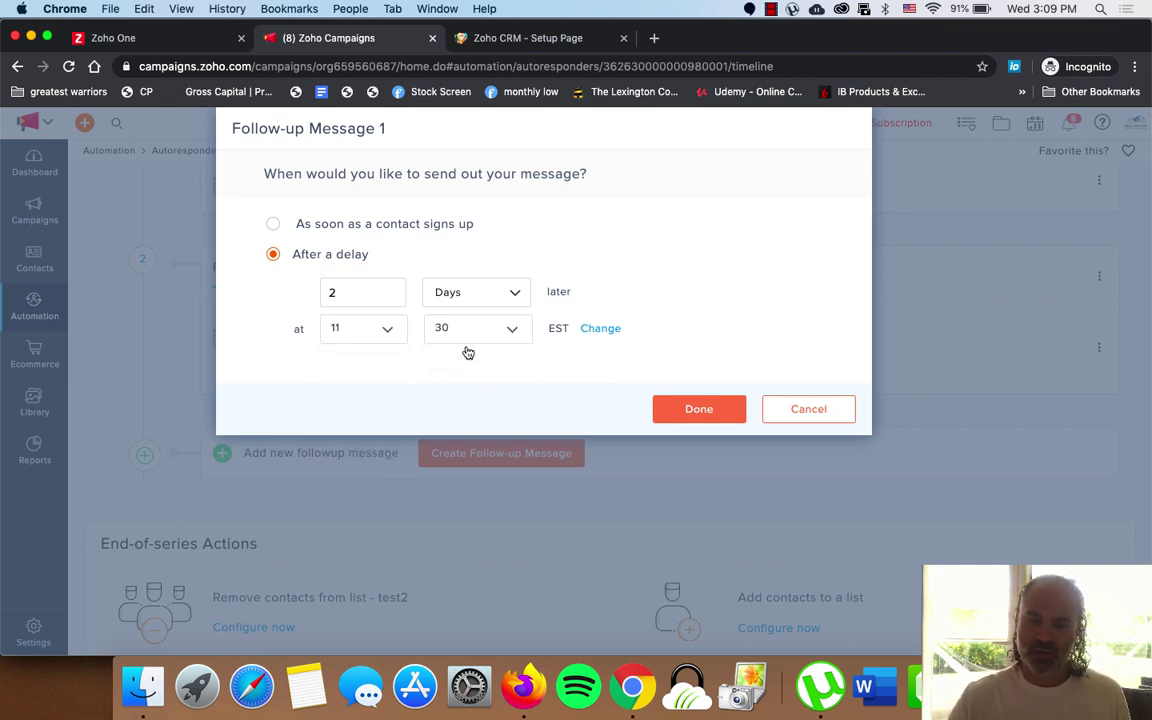
{"action": "left_click", "coordinate": [695, 409]}
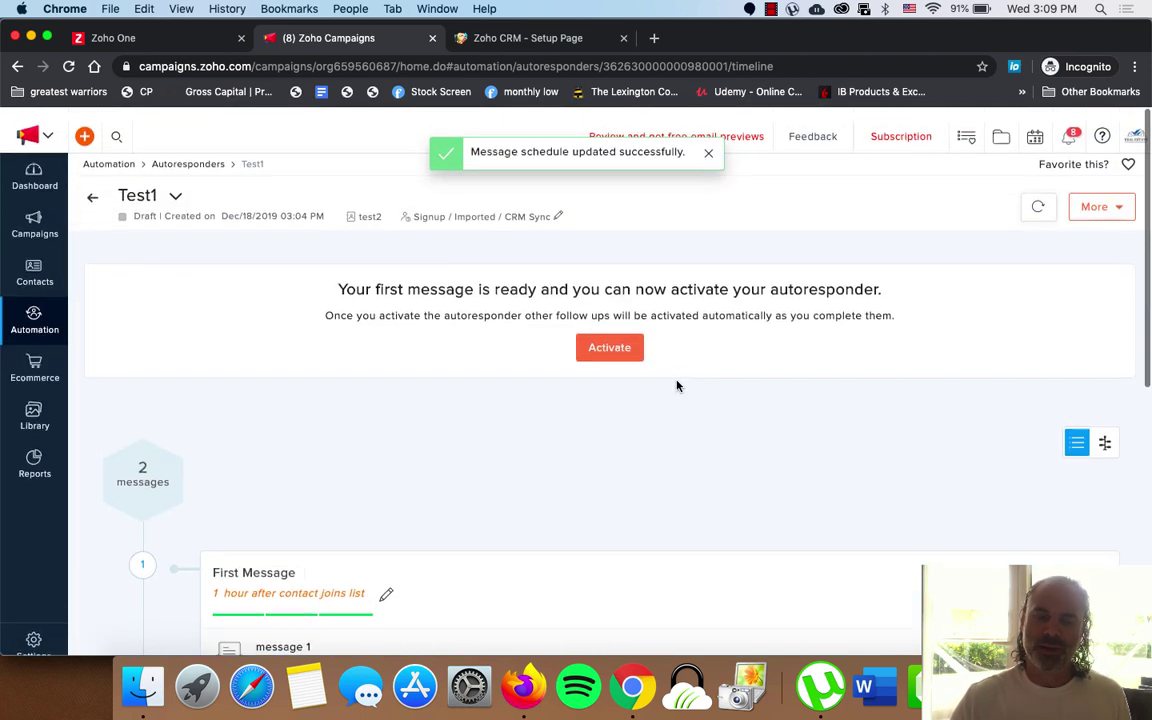
{"action": "scroll", "coordinate": [676, 386], "scroll_direction": "down", "scroll_amount": 1}
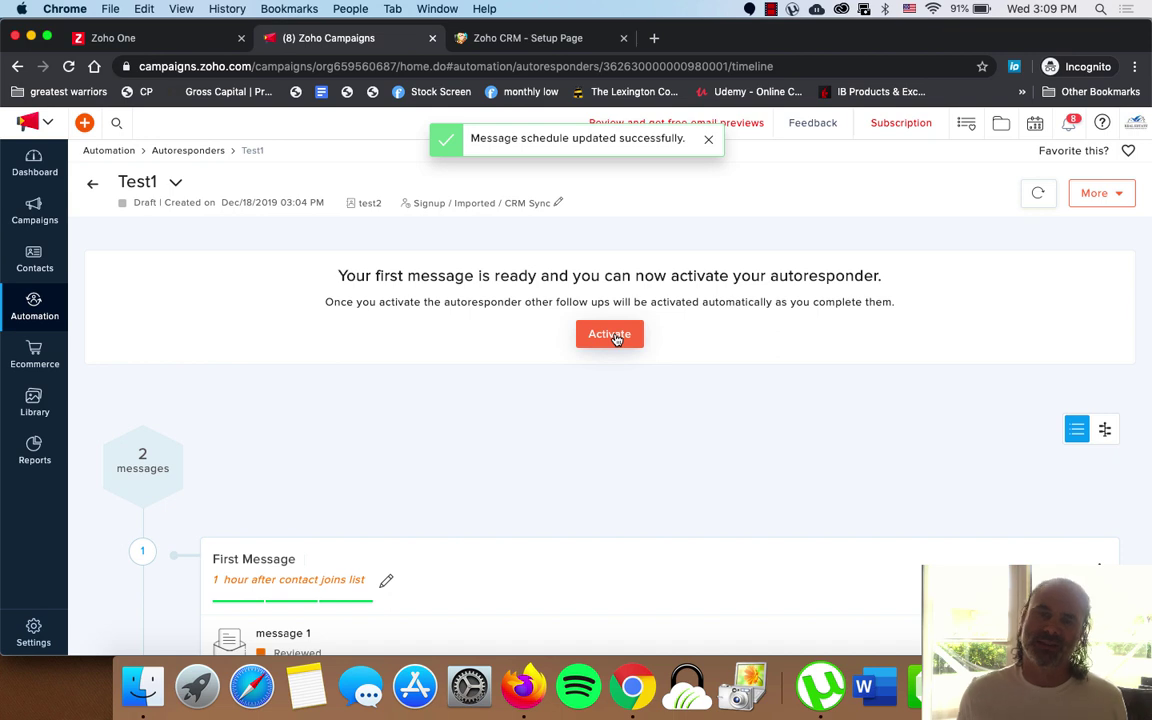